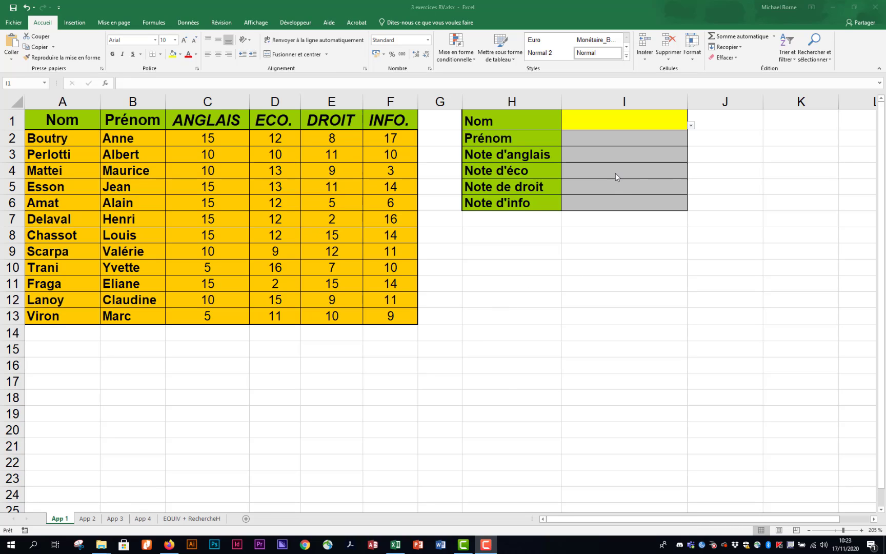
Choose the student from row 5 of the table in the Nom drop-down list of cell I1.
click(692, 127)
click(692, 128)
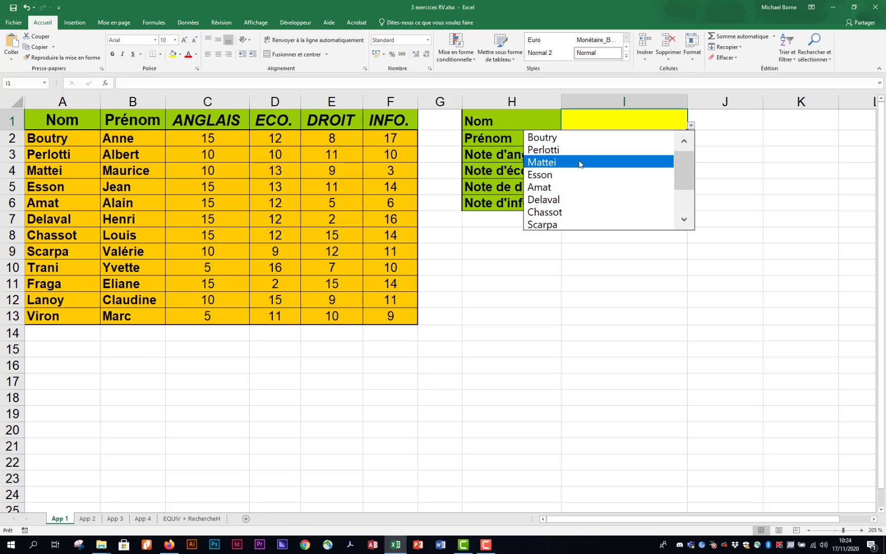
click(580, 178)
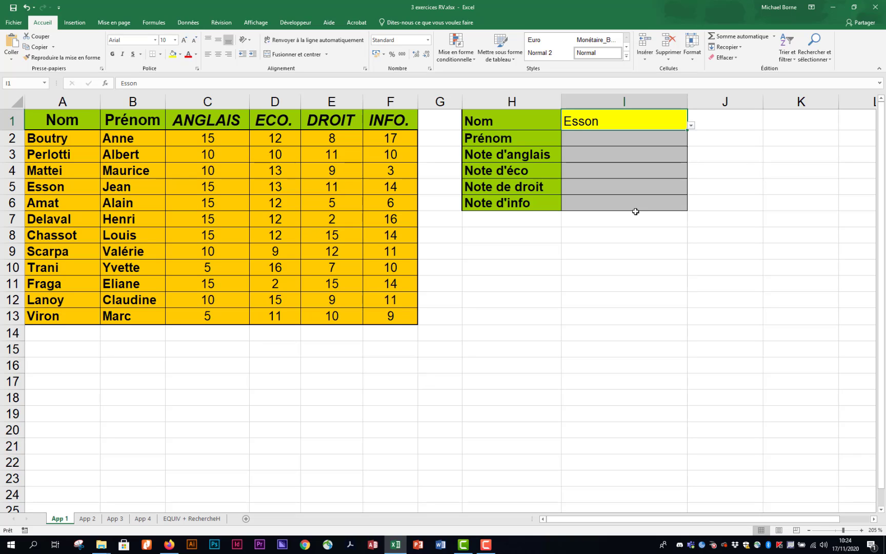
Enter a RECHERCHEV formula in the Prénom cell I2 that looks up I1 in A1:F13 and returns column 2 with exact match FAUX.
click(626, 140)
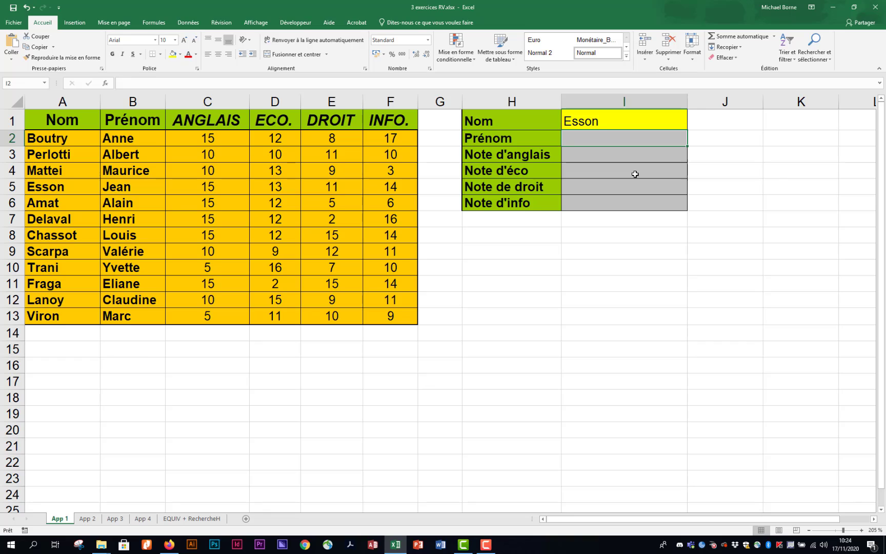
text(=rech)
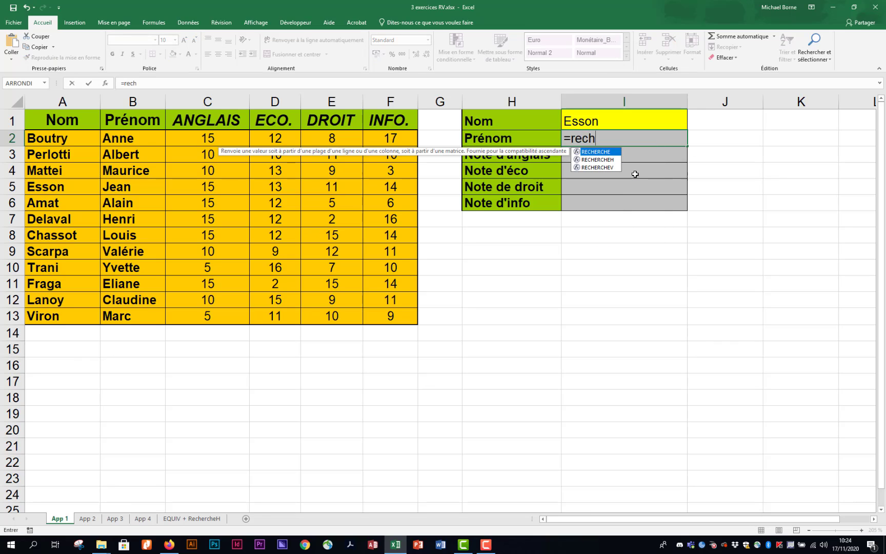
double_click(609, 167)
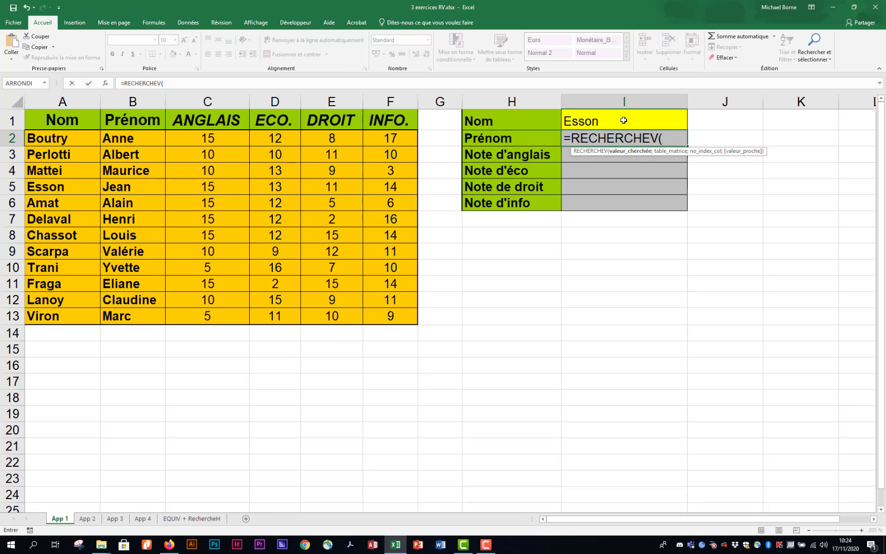
click(624, 120)
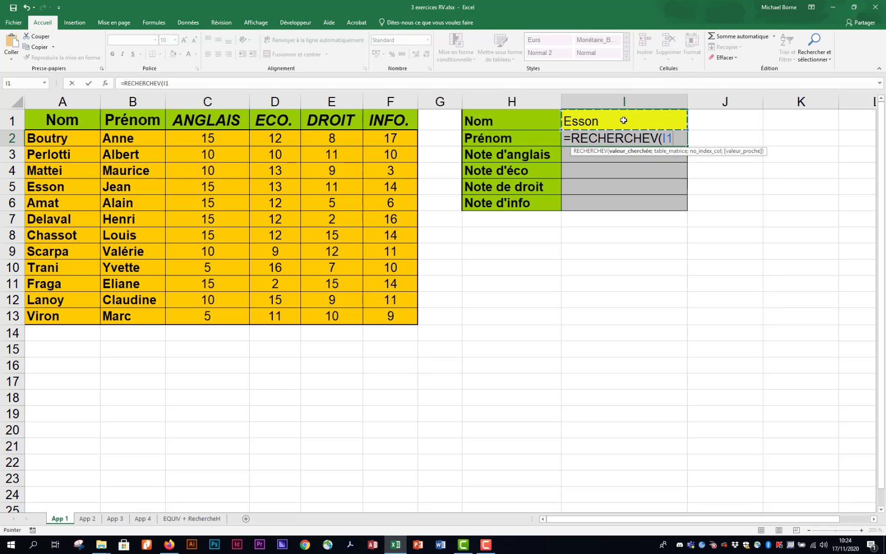
text(;)
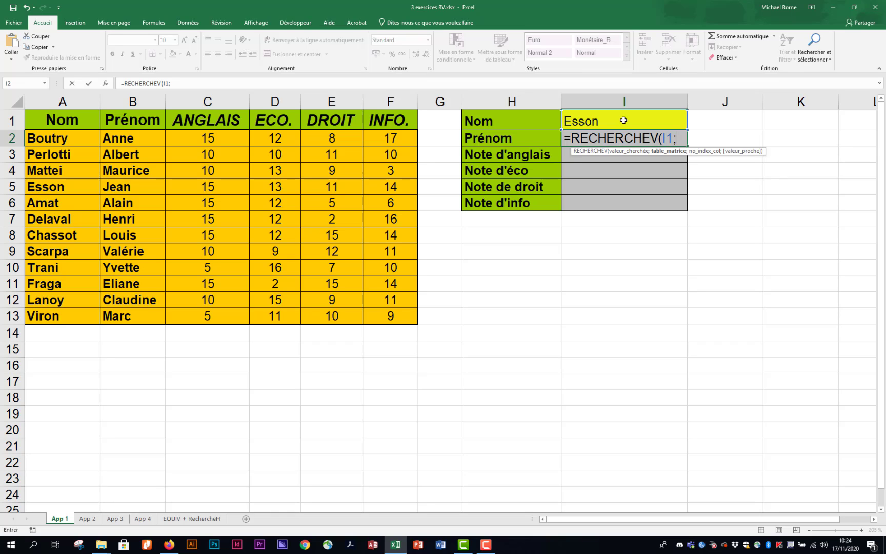
click(86, 122)
drag(86, 123, 372, 320)
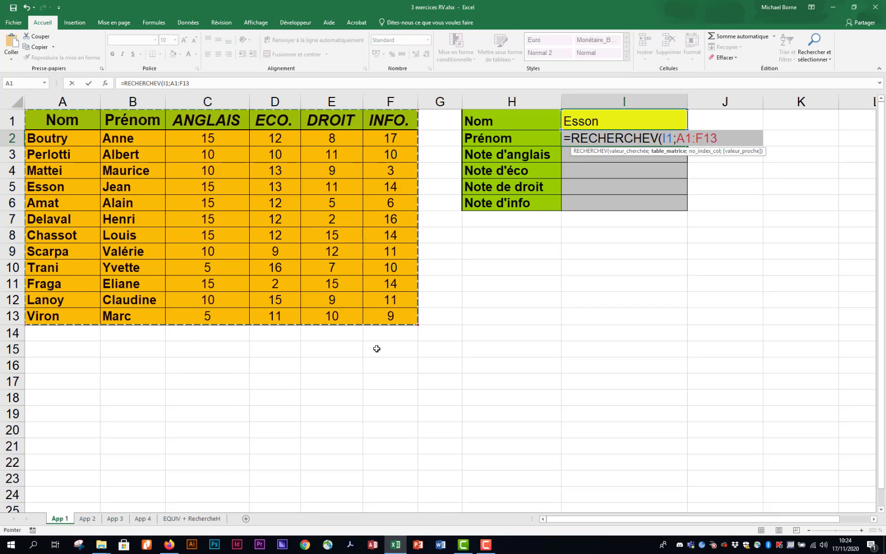
text(;)
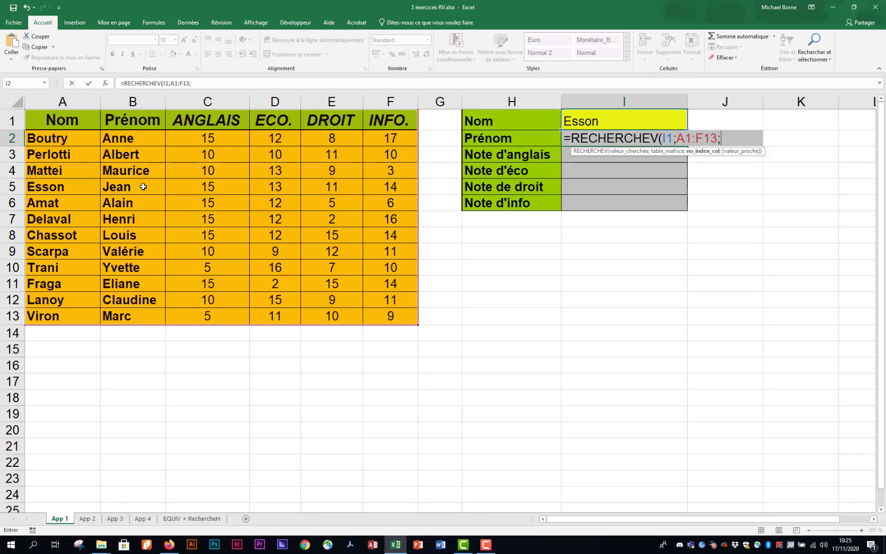
text(2)
text(;)
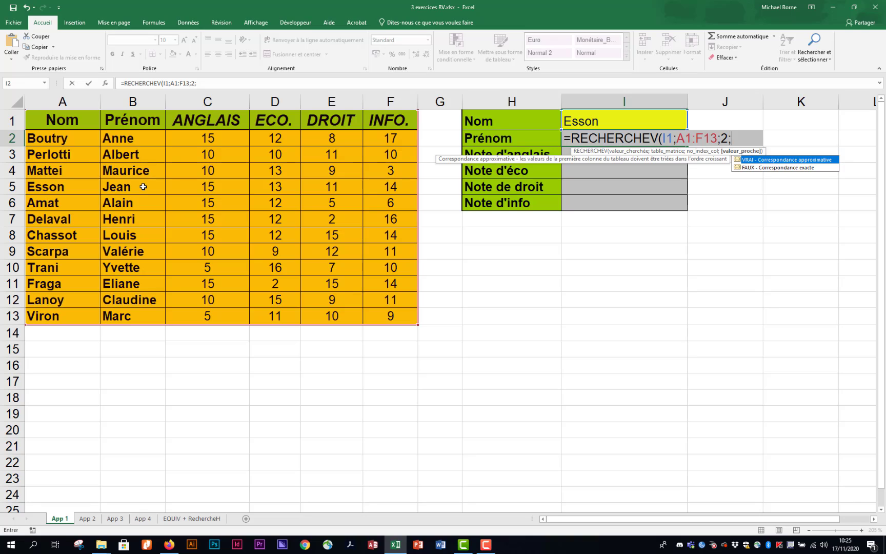
double_click(752, 169)
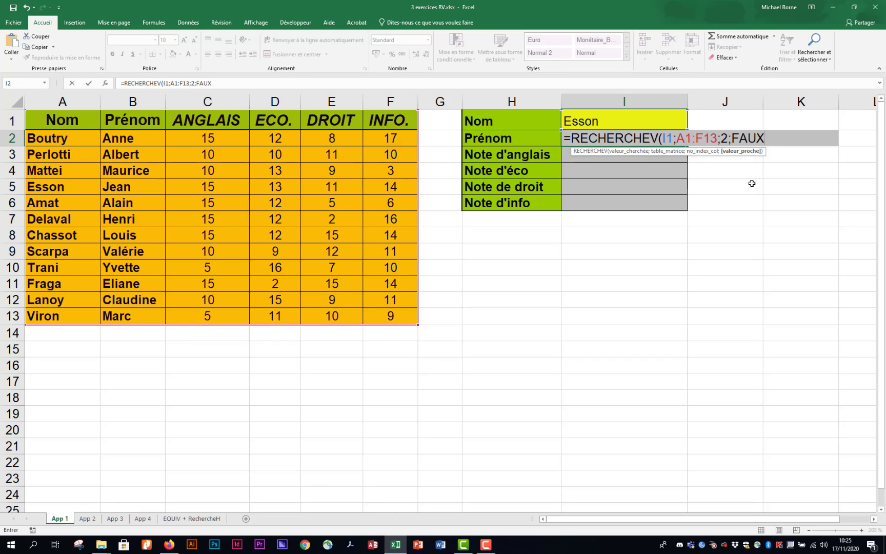
key(Return)
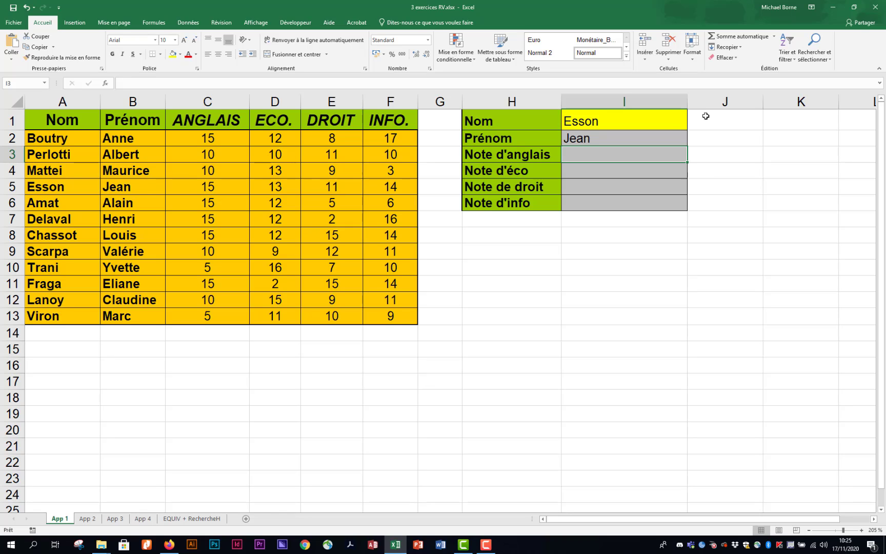
Test the first-name lookup by changing the name in I1 to the student from row 10, and to the one from row 11.
click(671, 121)
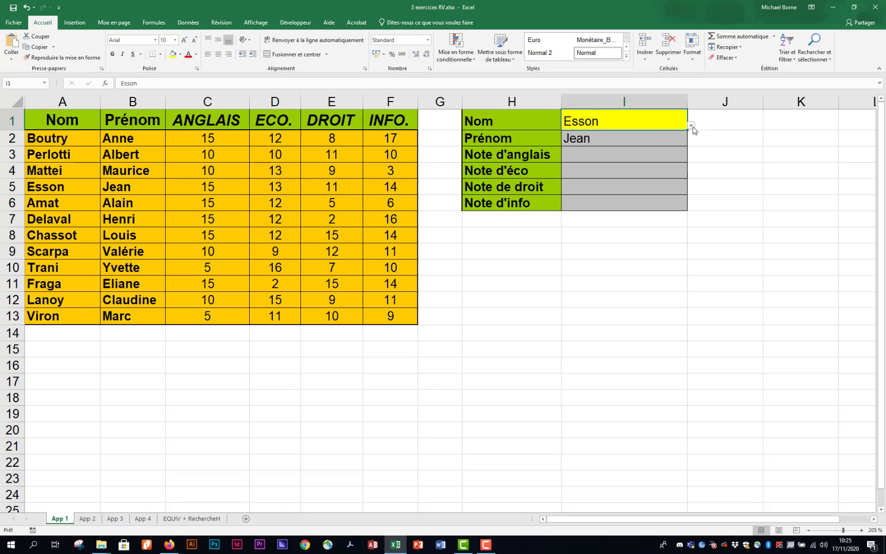
click(691, 126)
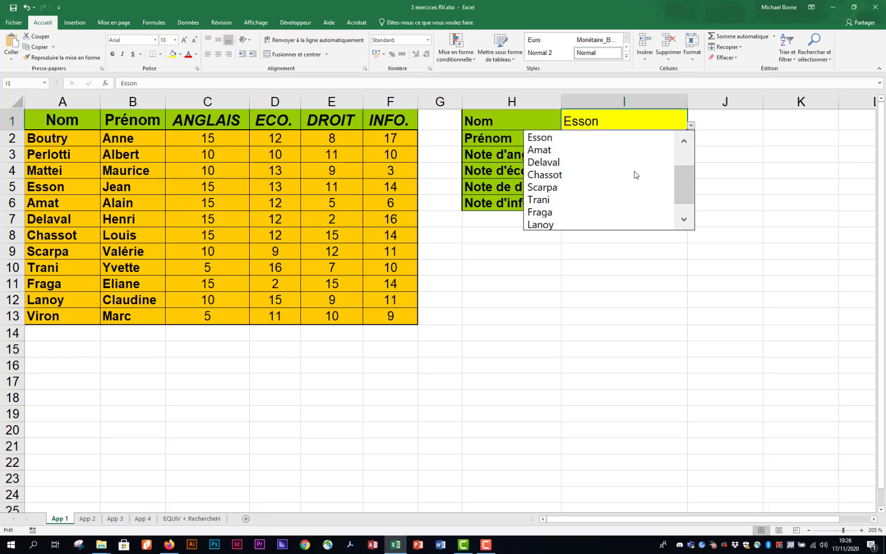
click(631, 201)
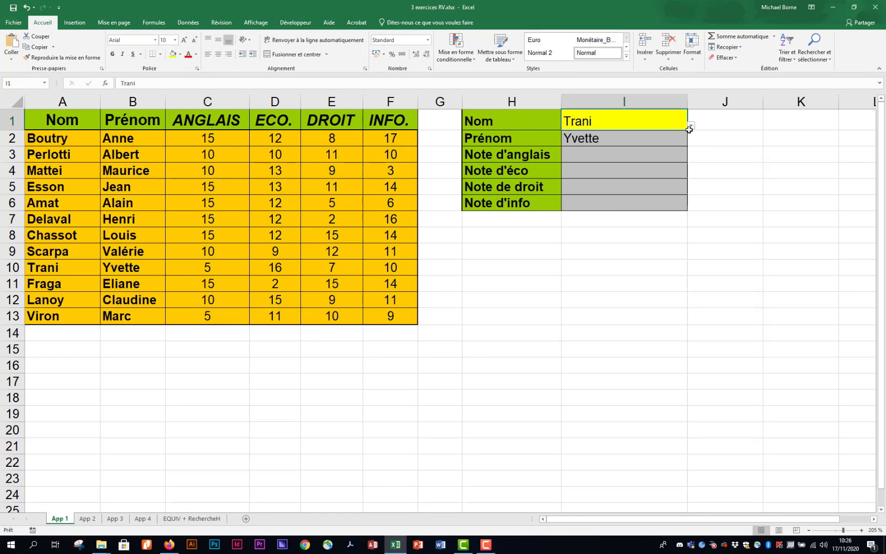
click(691, 126)
click(629, 200)
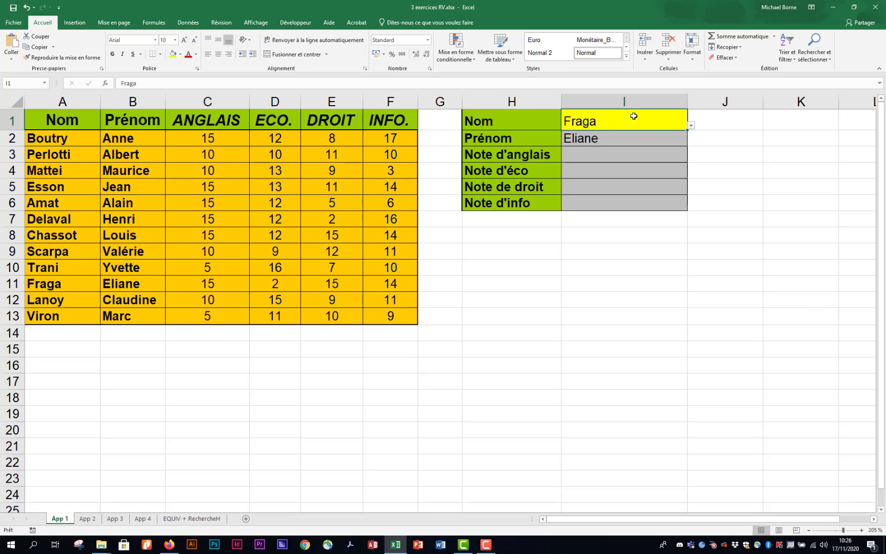
Enter a RECHERCHEV formula in the Note d'anglais cell I3, looking up I1 in A1:F13, column 3, with exact match FAUX.
click(643, 155)
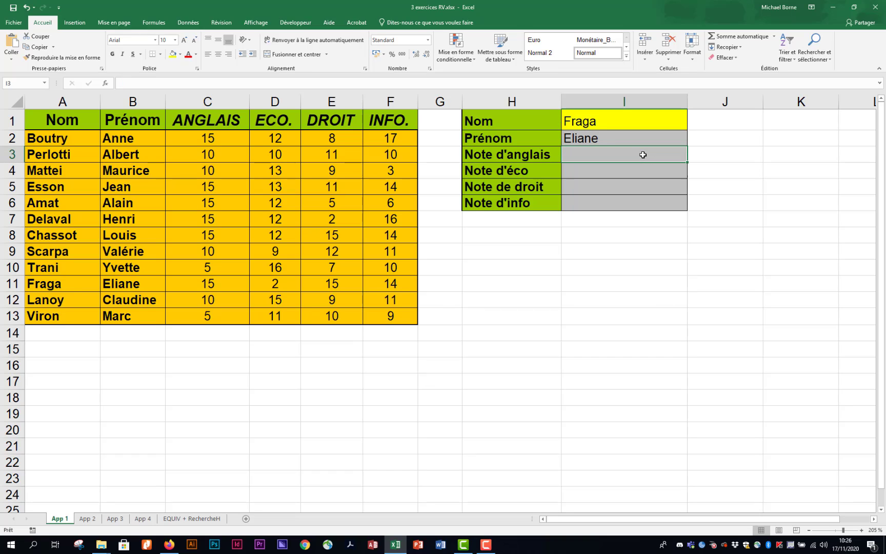
text(=re)
text(ch)
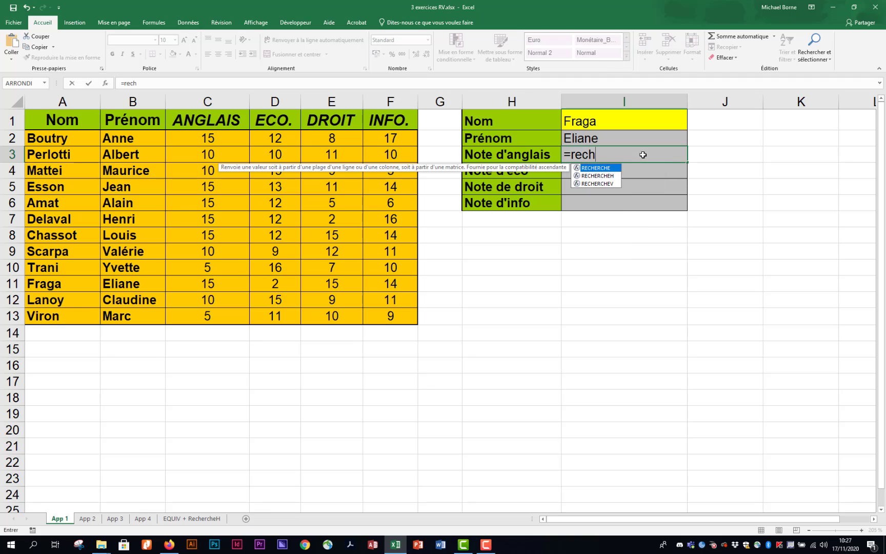
double_click(612, 184)
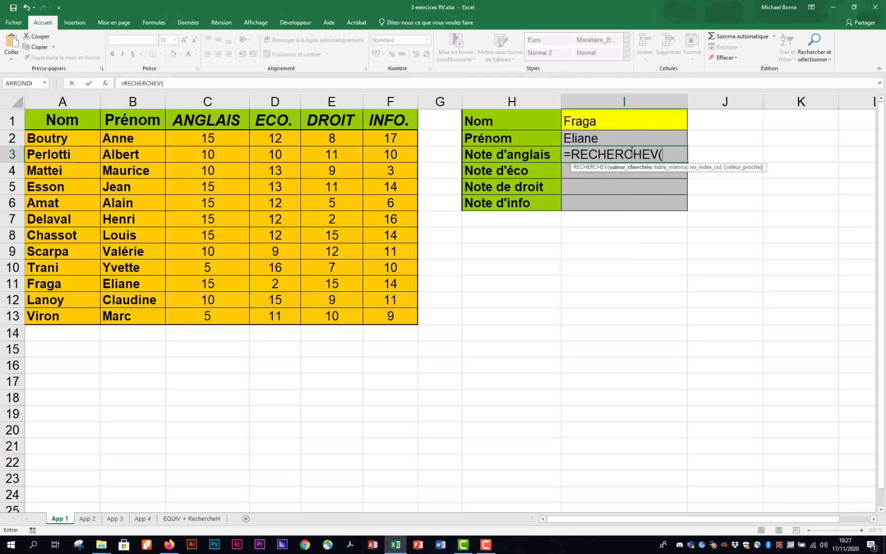
click(628, 123)
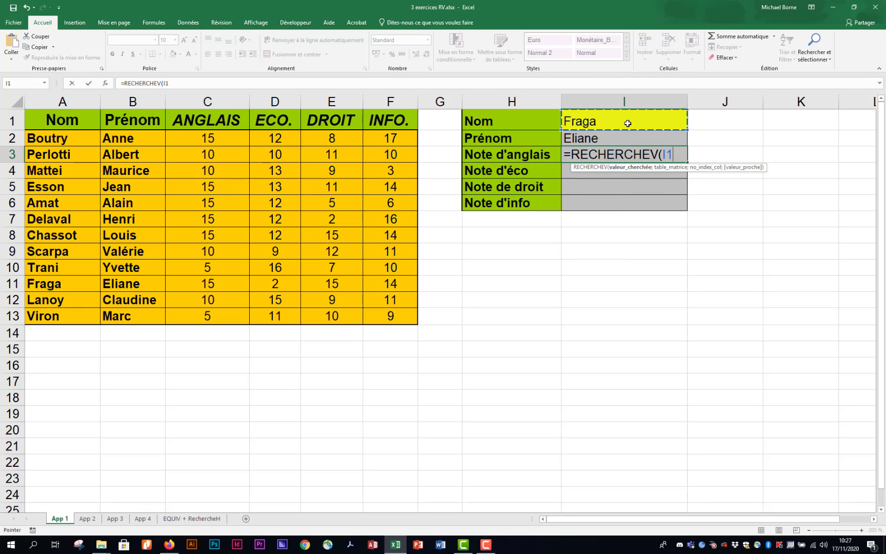
text(;)
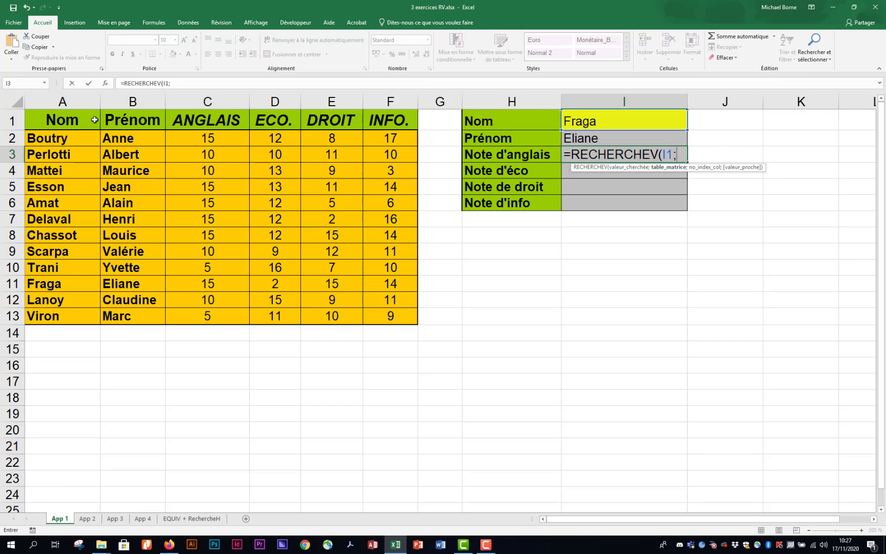
drag(93, 121, 381, 317)
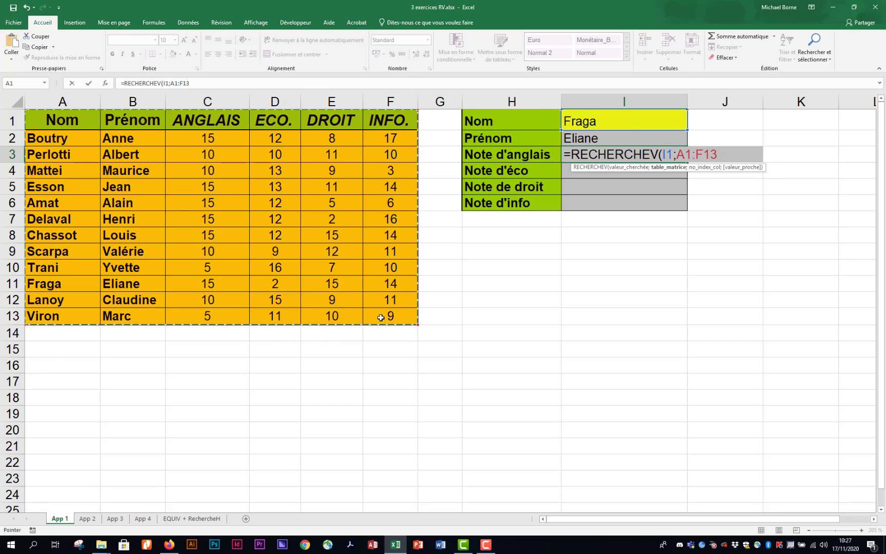
text(;)
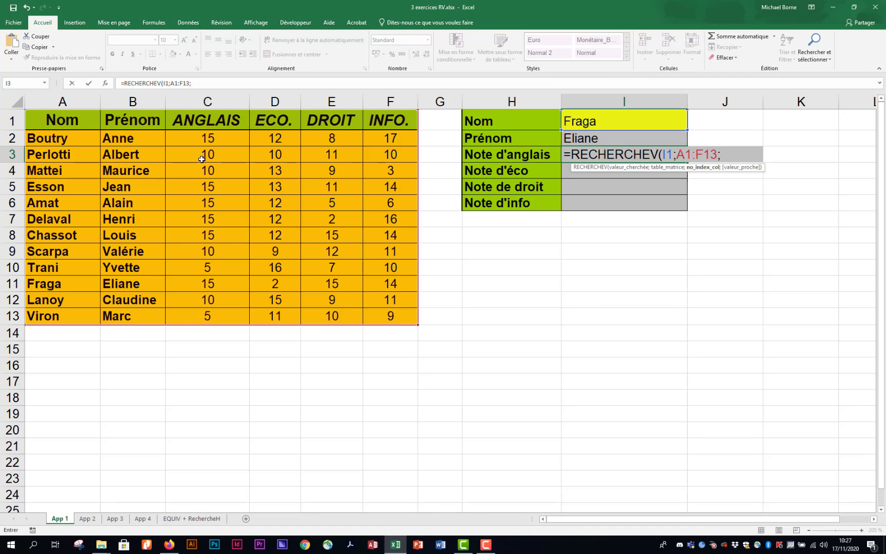
text(3;)
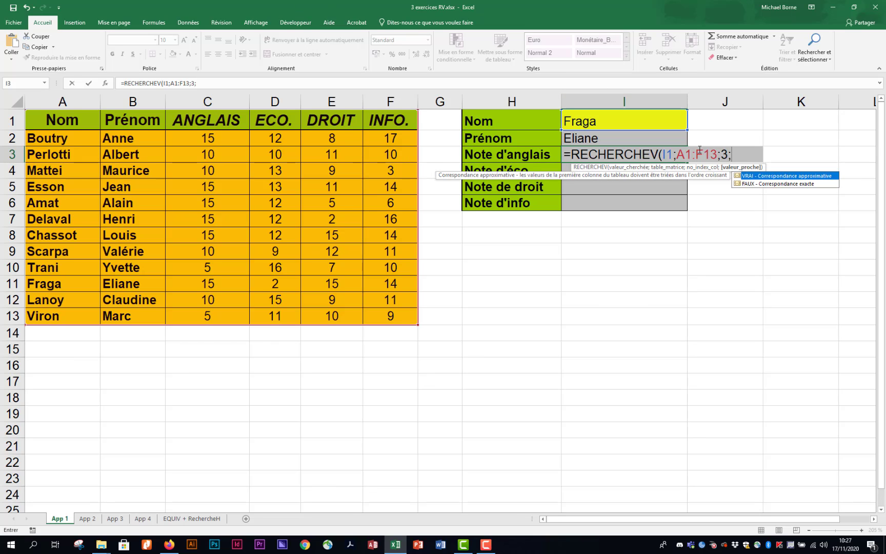
double_click(753, 183)
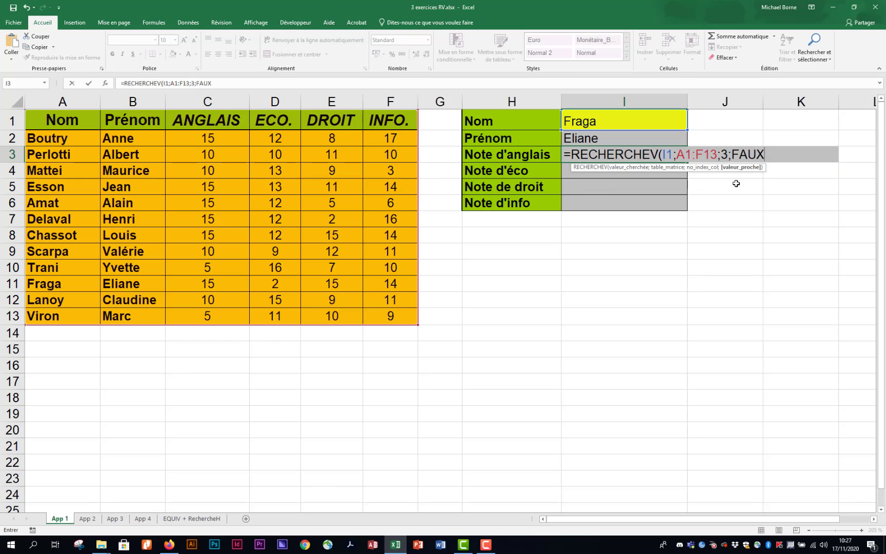
key(Return)
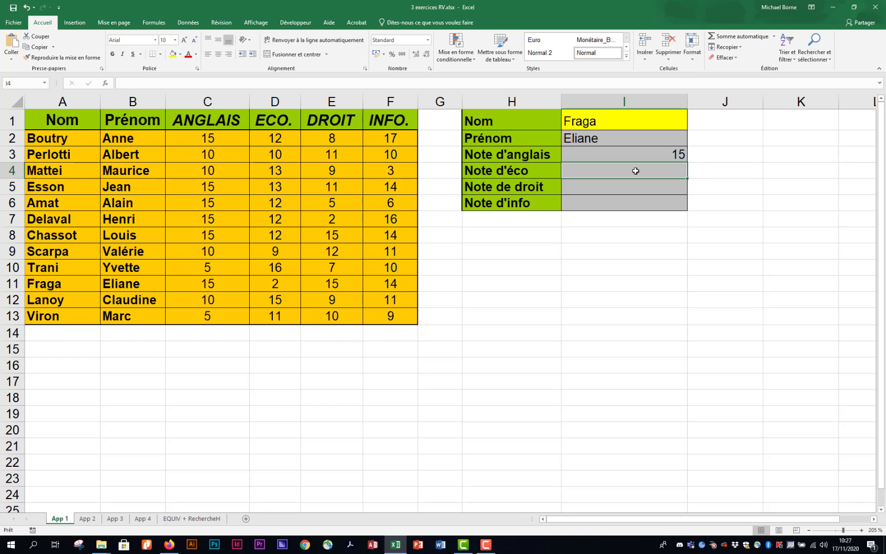
Fill the Note d'éco cell I4 with a RECHERCHEV of I1 in A1:F13, returning column 4 with exact match FAUX.
text(=rech)
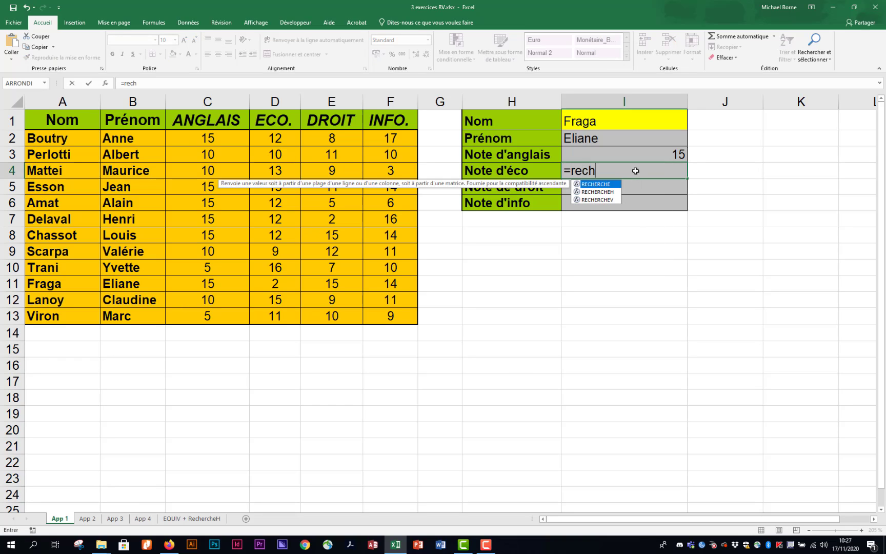
double_click(618, 200)
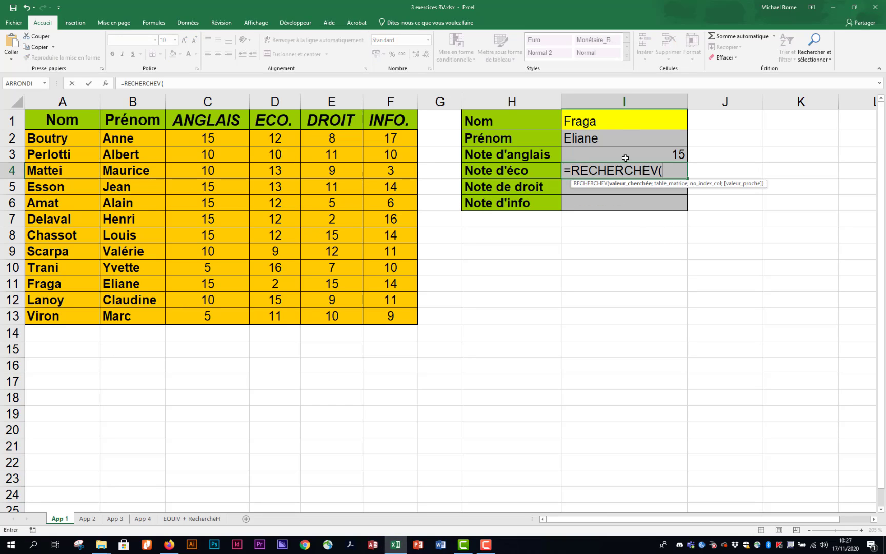
click(624, 122)
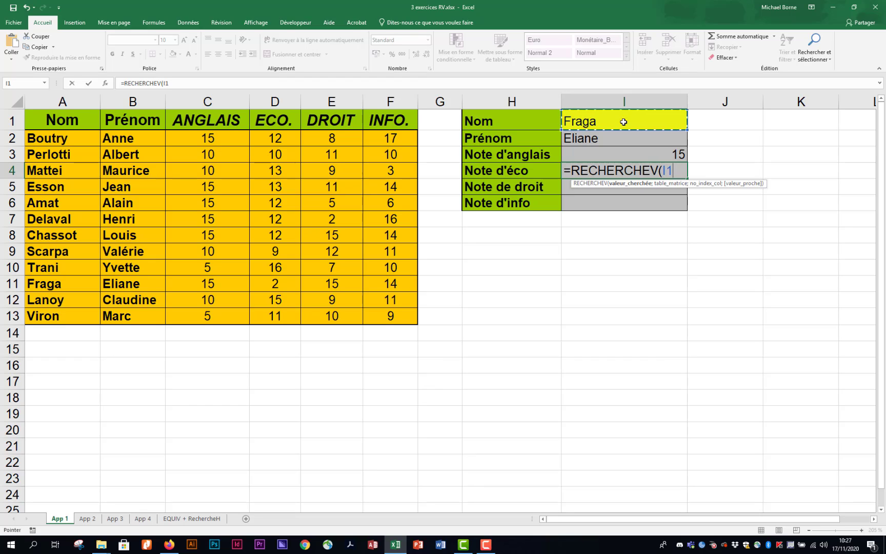
text(;)
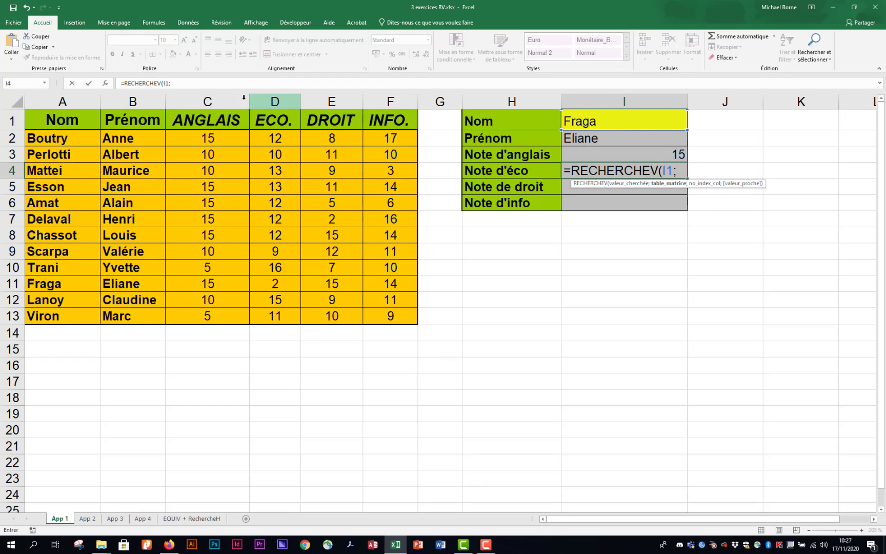
drag(96, 120, 383, 311)
text(;)
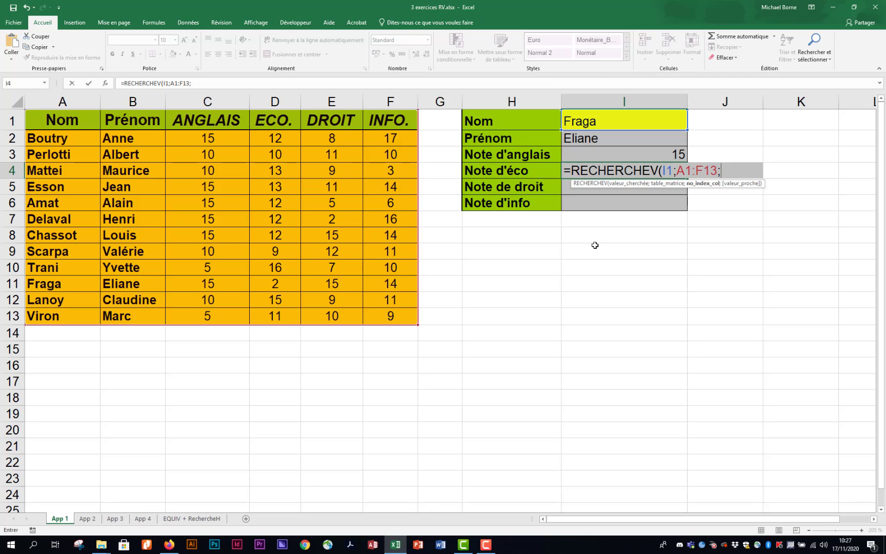
text(4;)
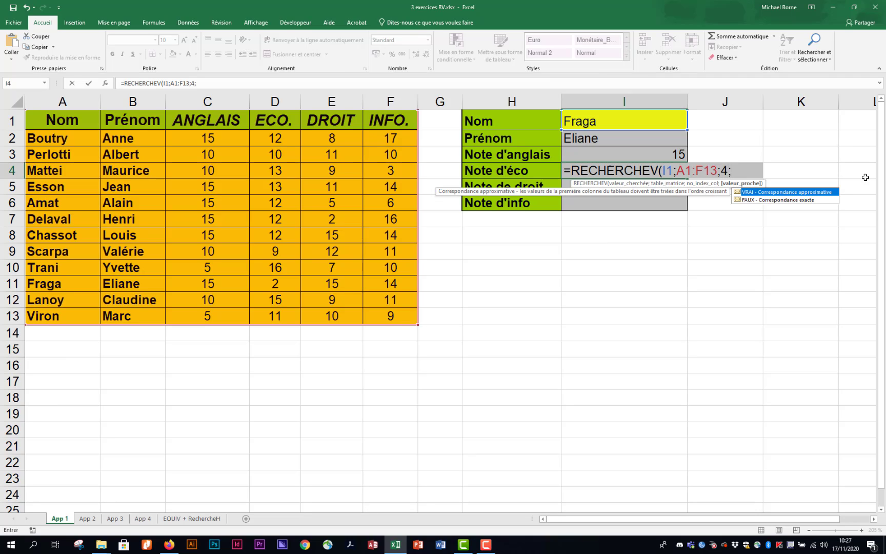
double_click(755, 200)
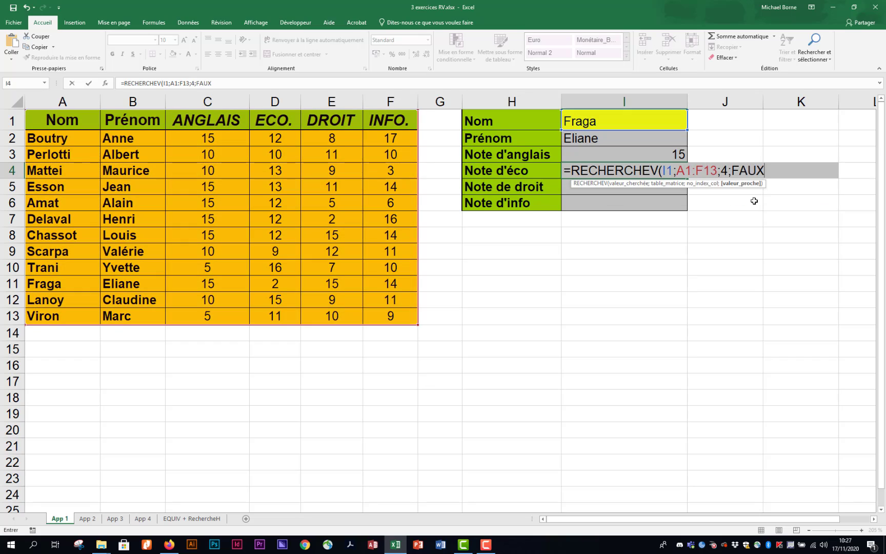
key(Return)
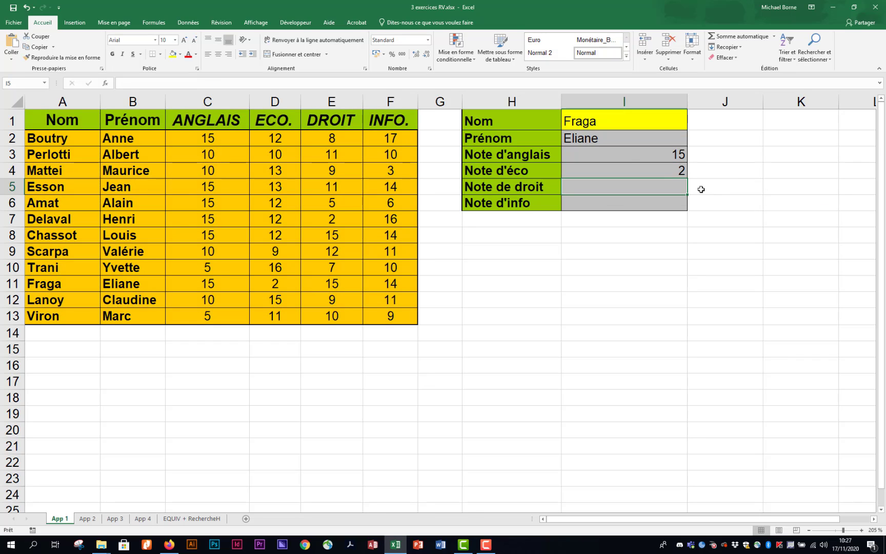
Copy the RECHERCHEV formula from the Note d'éco cell I4 into the Note de droit cell I5 and the Note d'info cell I6.
click(638, 173)
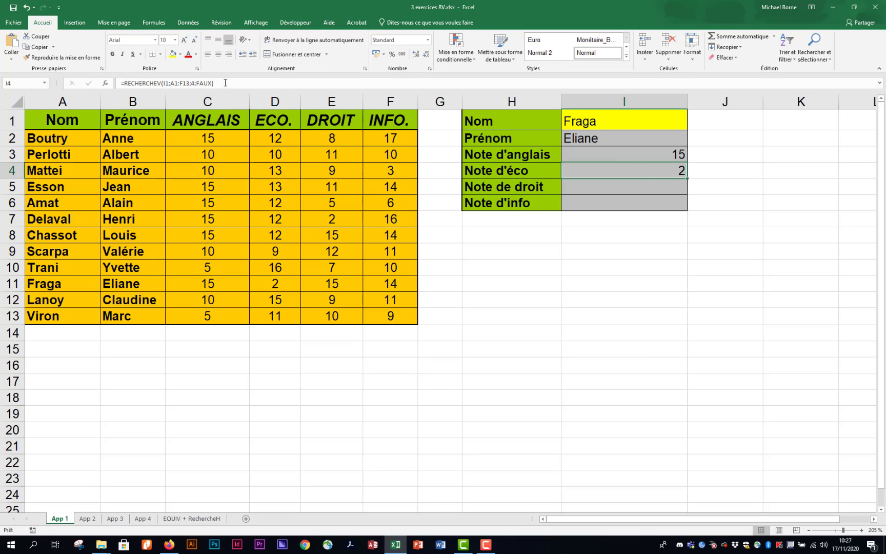
drag(225, 83, 121, 83)
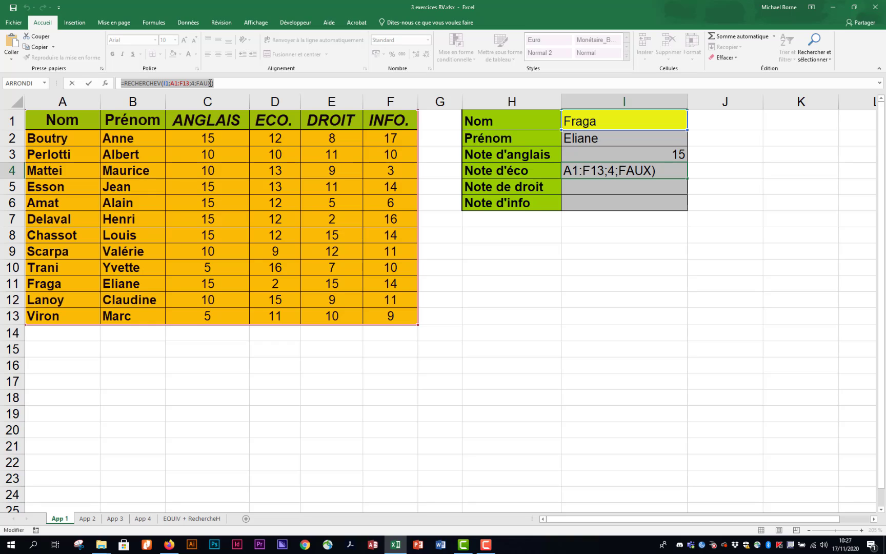
key(Escape)
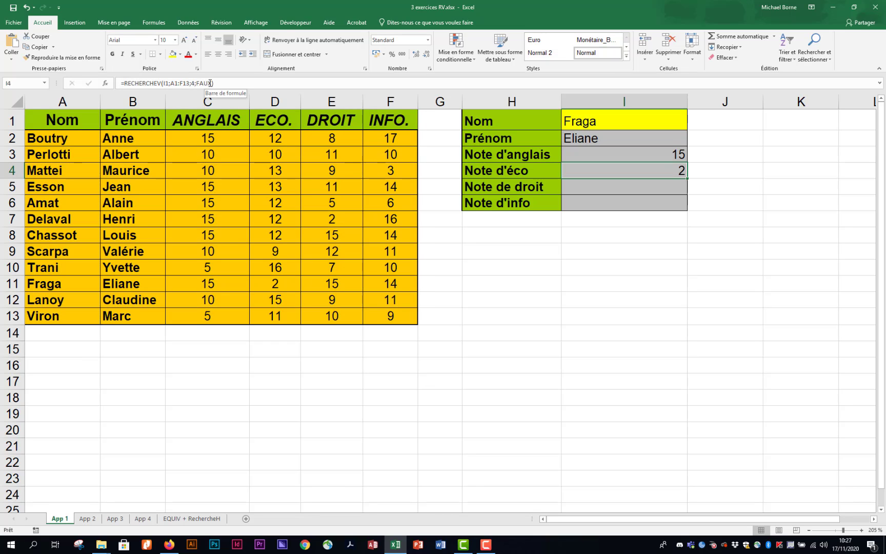
click(653, 192)
click(251, 83)
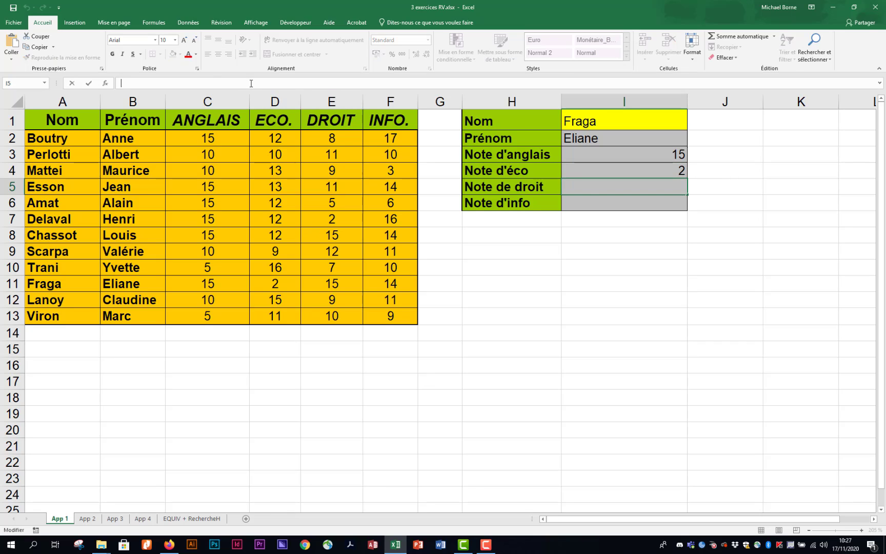
key(ctrl+v)
click(659, 201)
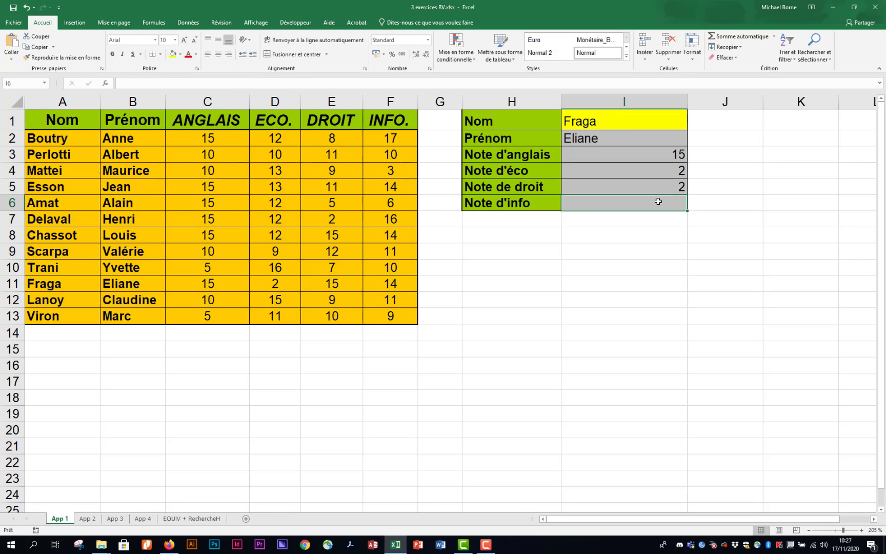
click(263, 83)
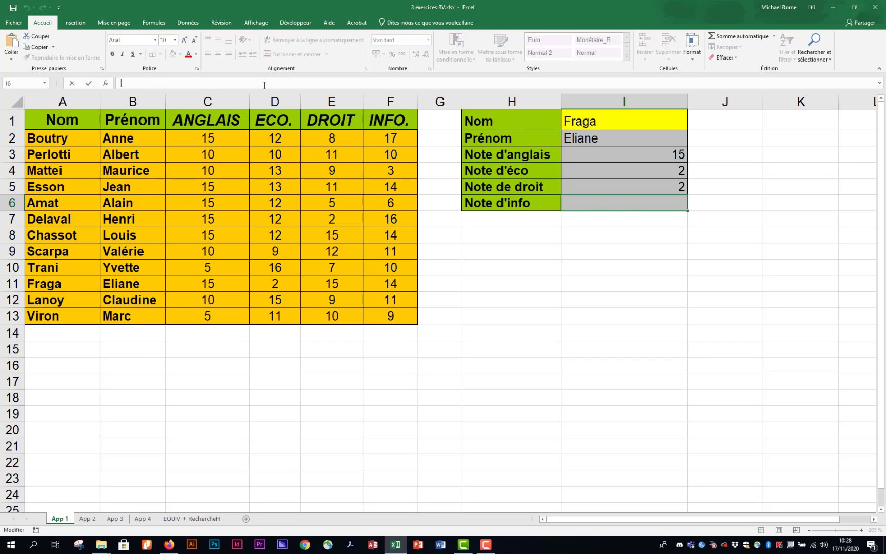
key(ctrl+v)
key(Return)
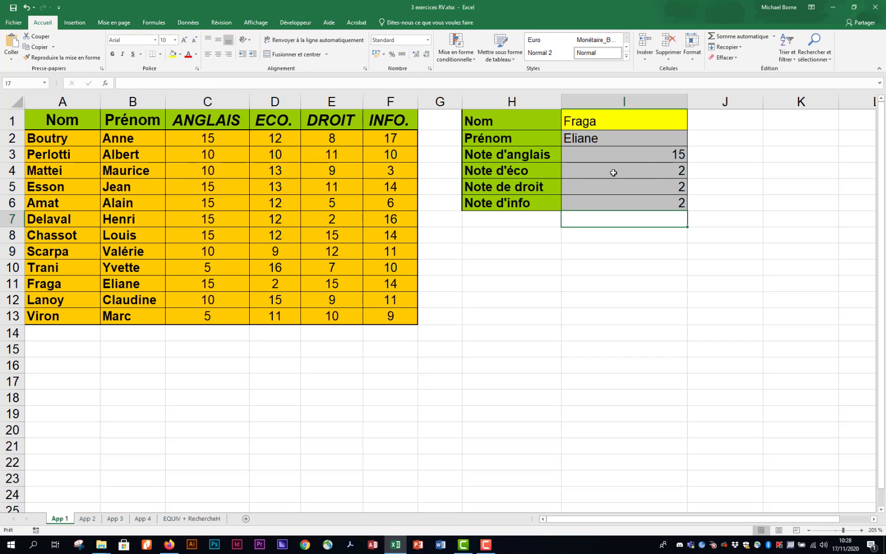
Change the column index in the Note de droit formula in I5 to 5.
click(643, 187)
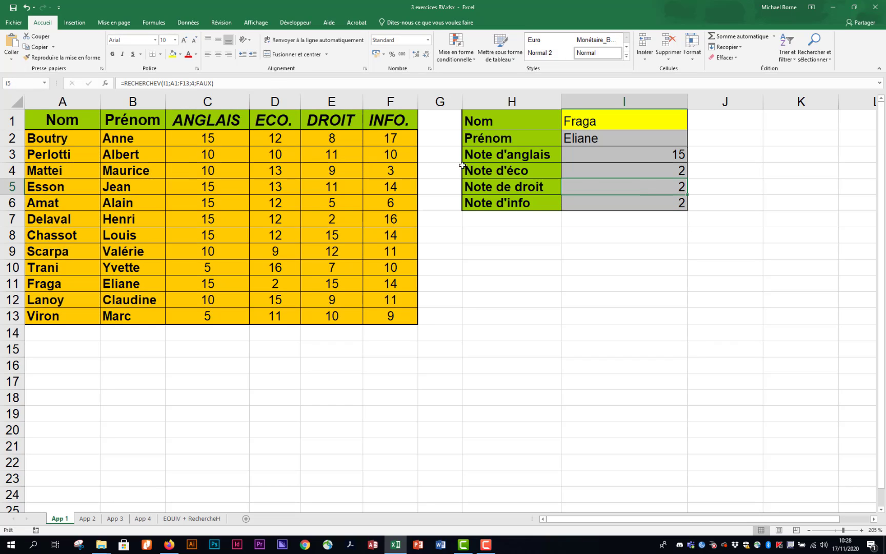
click(195, 83)
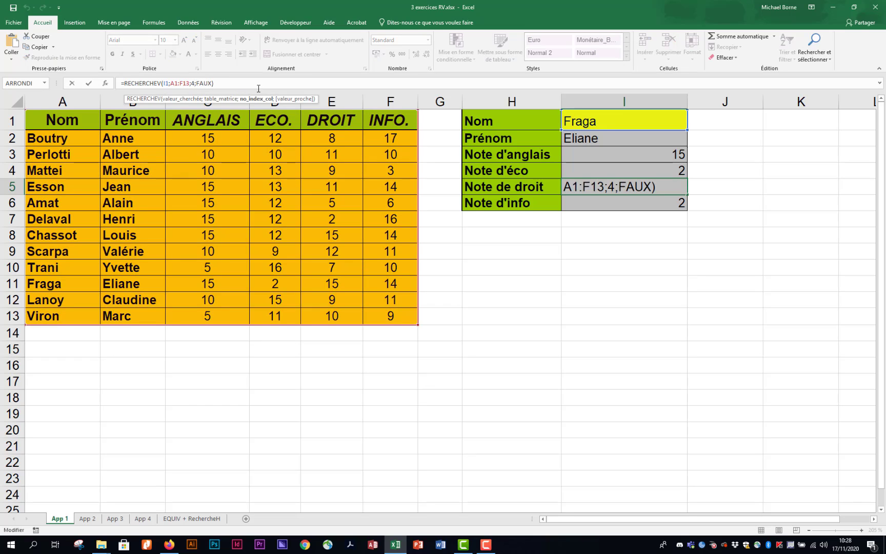
key(BackSpace)
text(5)
key(Return)
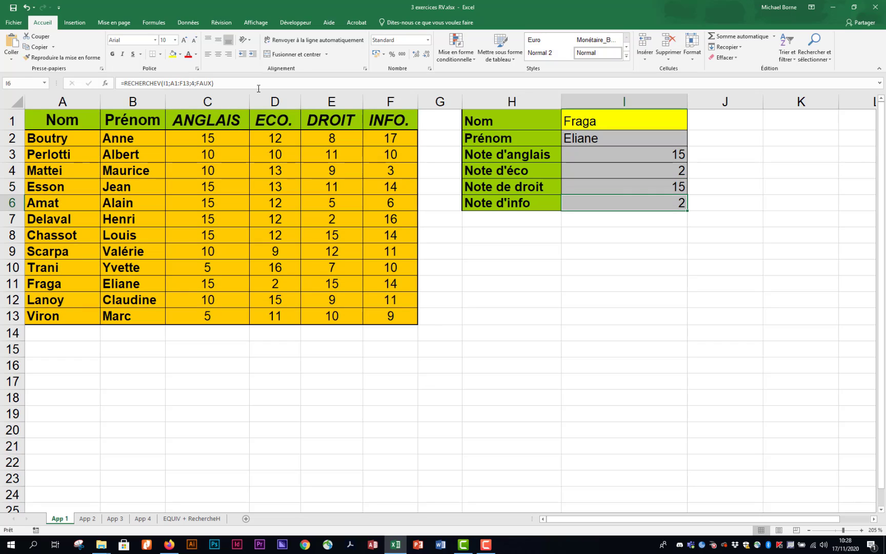
Set the column index of the Note d'info formula in I6 to 6.
click(195, 83)
key(BackSpace)
text(6)
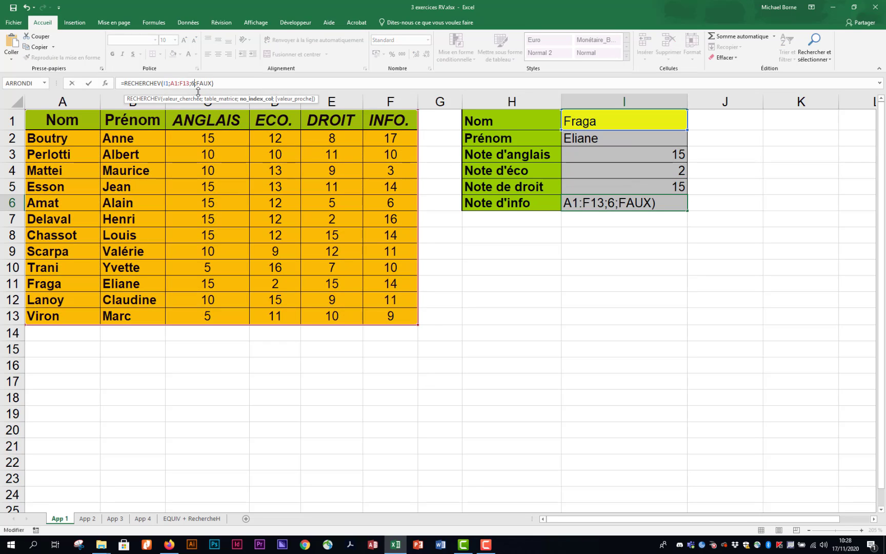
key(Return)
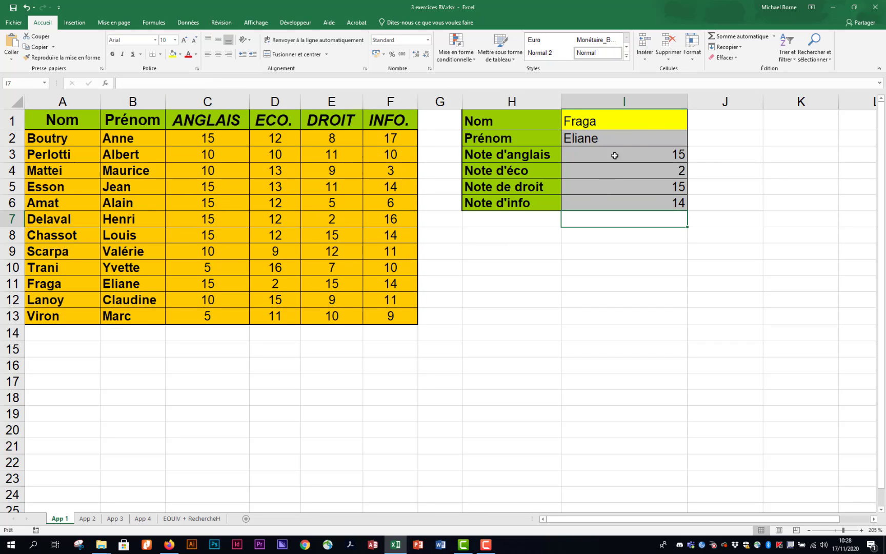
Test the completed form by choosing the row 10 student's name in I1, and highlight row 10 to compare the grades.
click(658, 122)
click(692, 125)
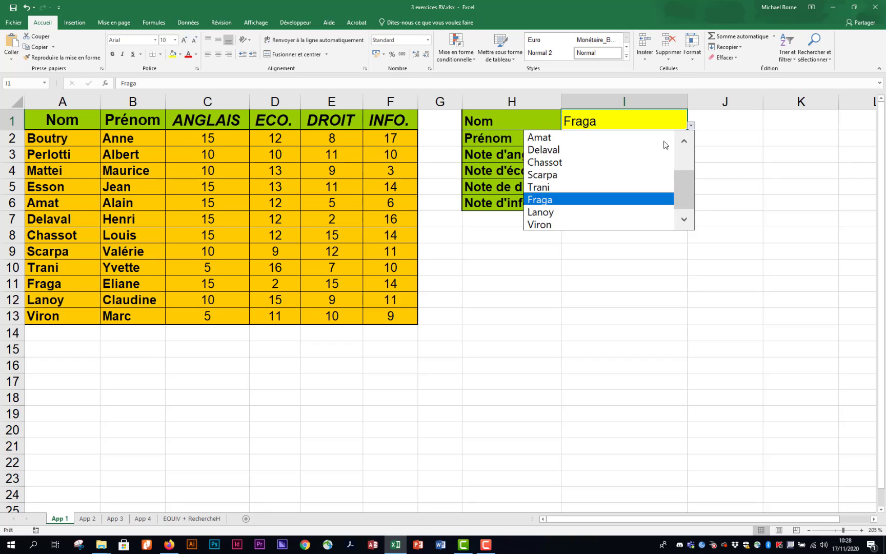
click(607, 186)
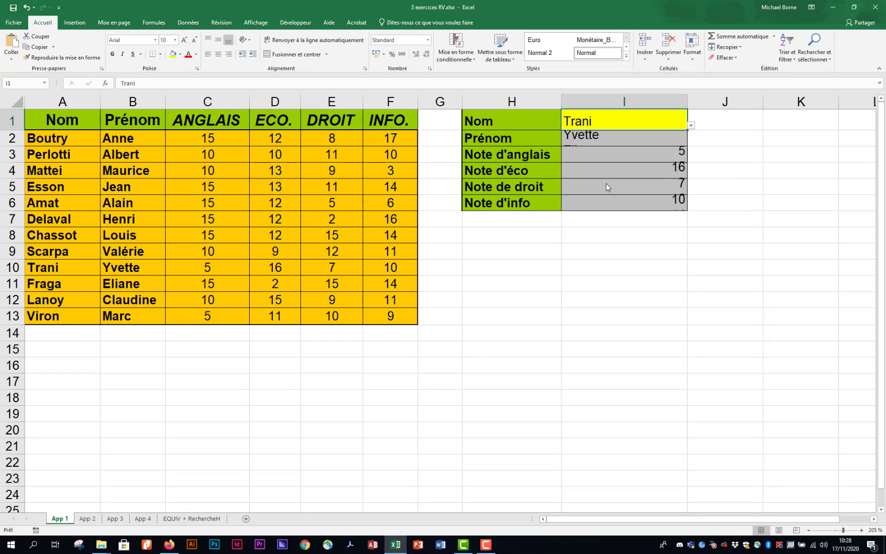
click(16, 267)
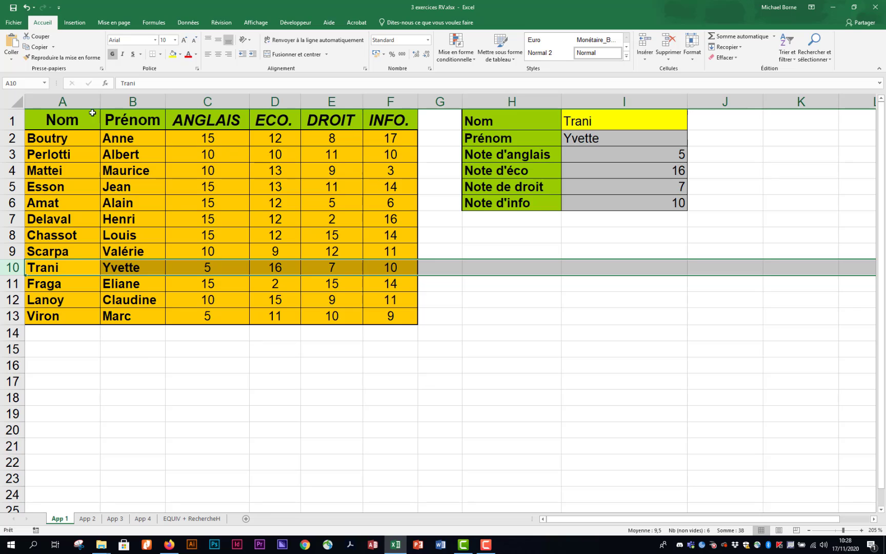
click(76, 120)
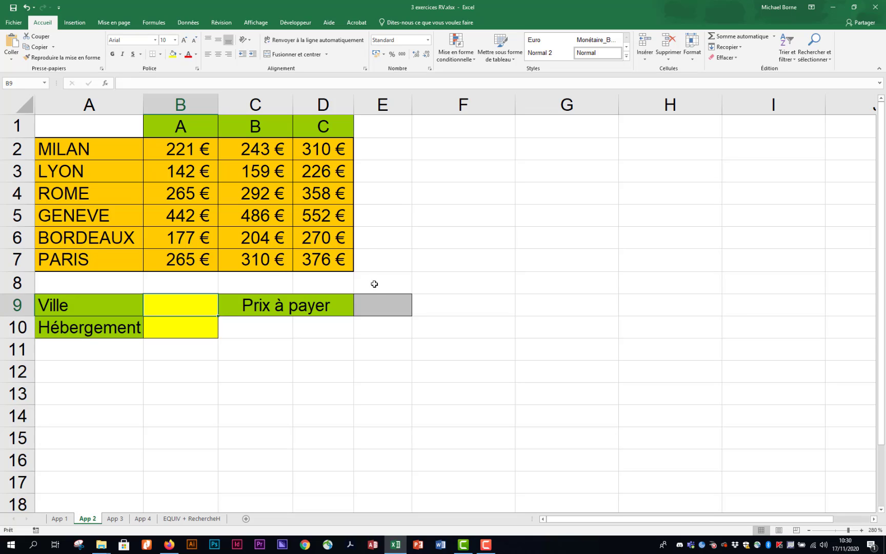
On sheet App 2, choose ROME as the Ville in B9 and B as the Hébergement in B10.
click(222, 312)
click(172, 359)
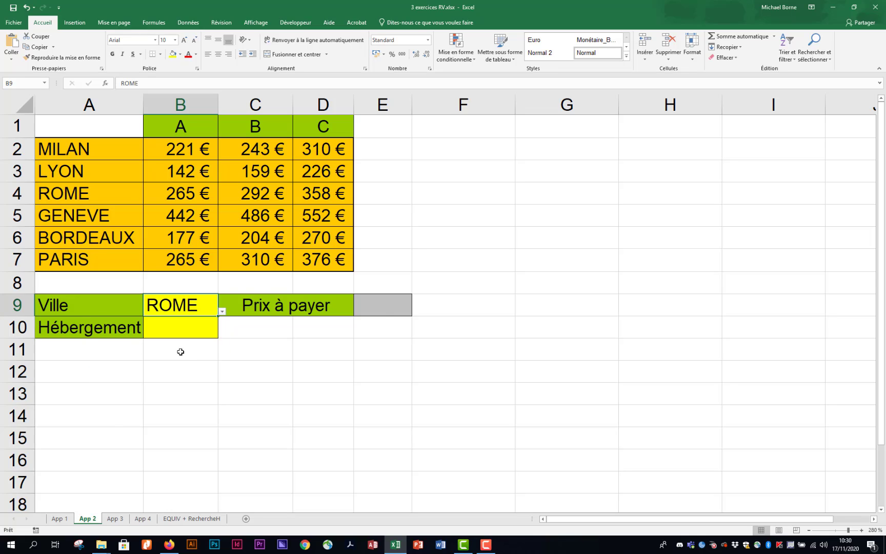
click(193, 331)
click(222, 334)
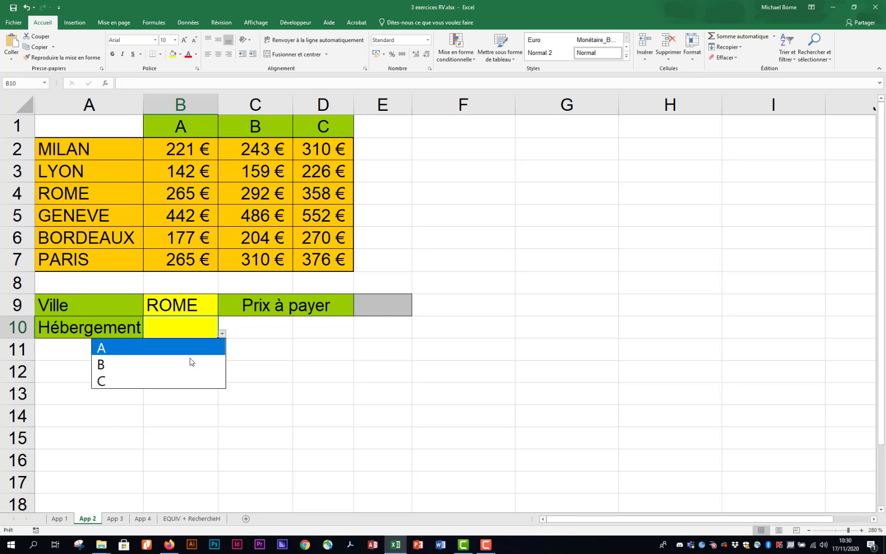
click(189, 363)
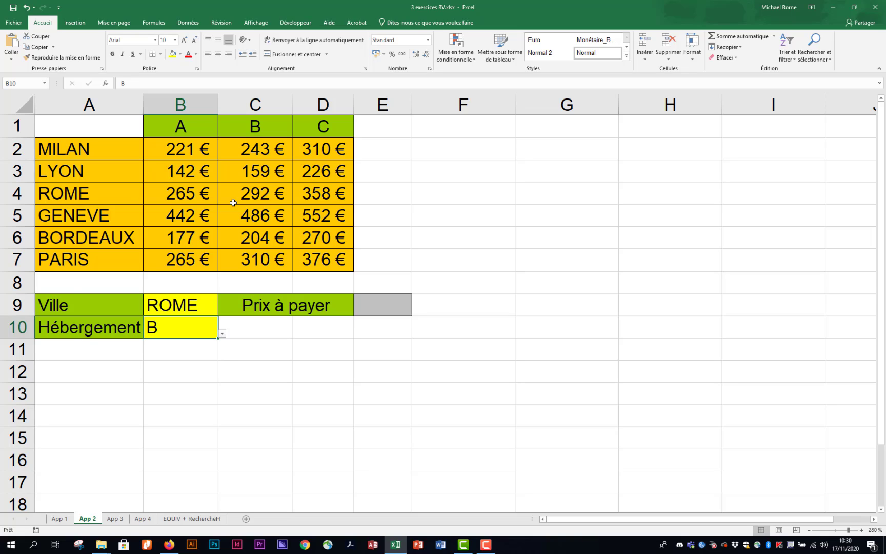
Fill the Hébergement cell B10 with the standard red and widen column E to make room for a formula.
click(180, 54)
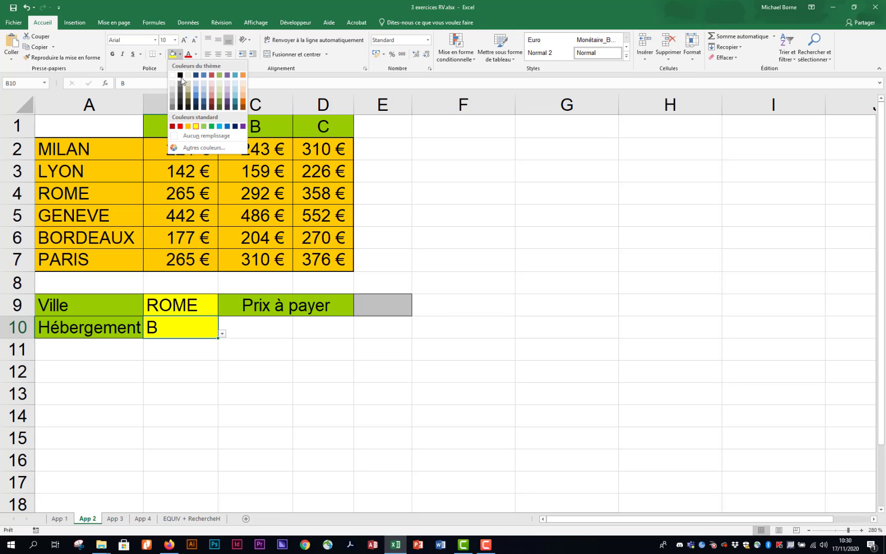
click(180, 126)
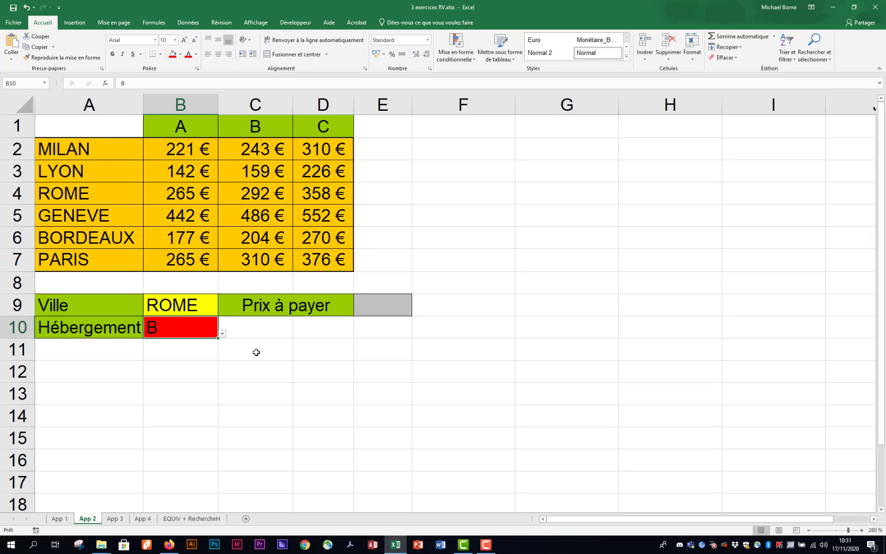
drag(412, 103, 477, 112)
Enter a RECHERCHEV formula in the Prix à payer cell E9, looking up B9 in A1:D7, column 2, with exact match FAUX.
click(428, 305)
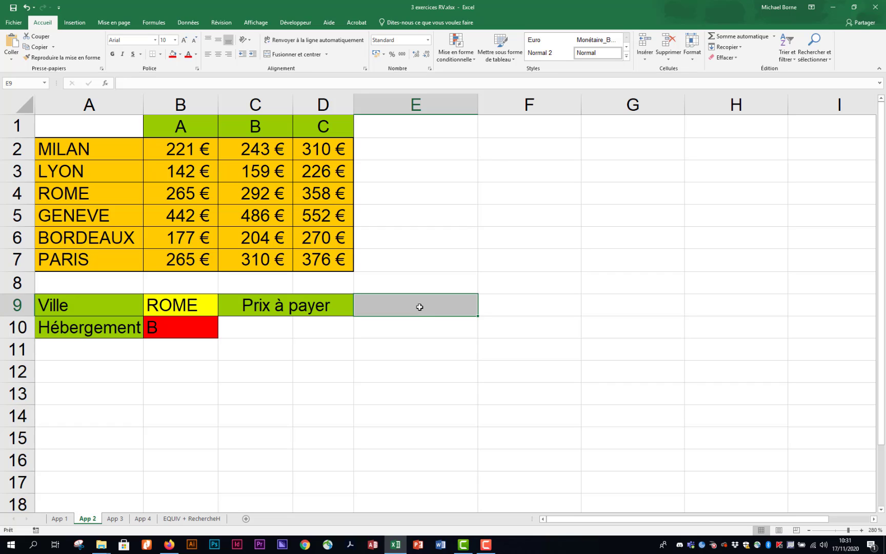
text(=rech)
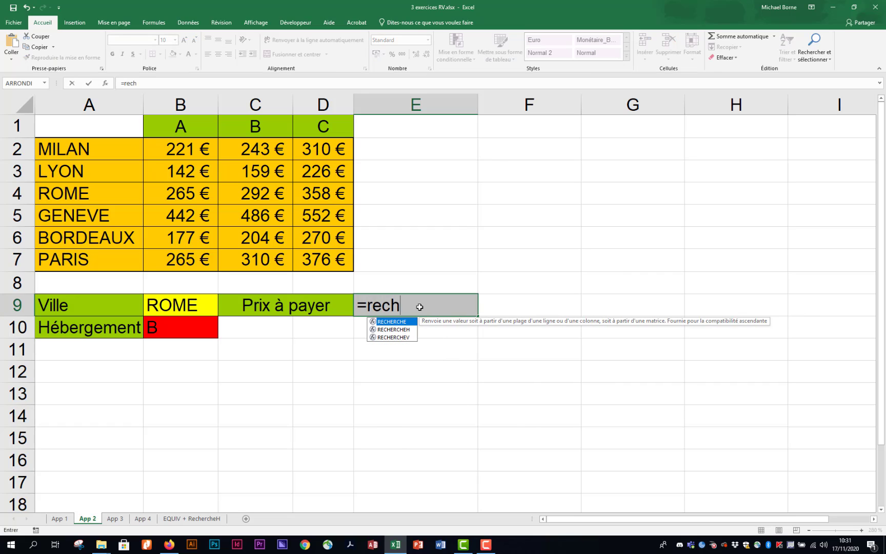
double_click(395, 337)
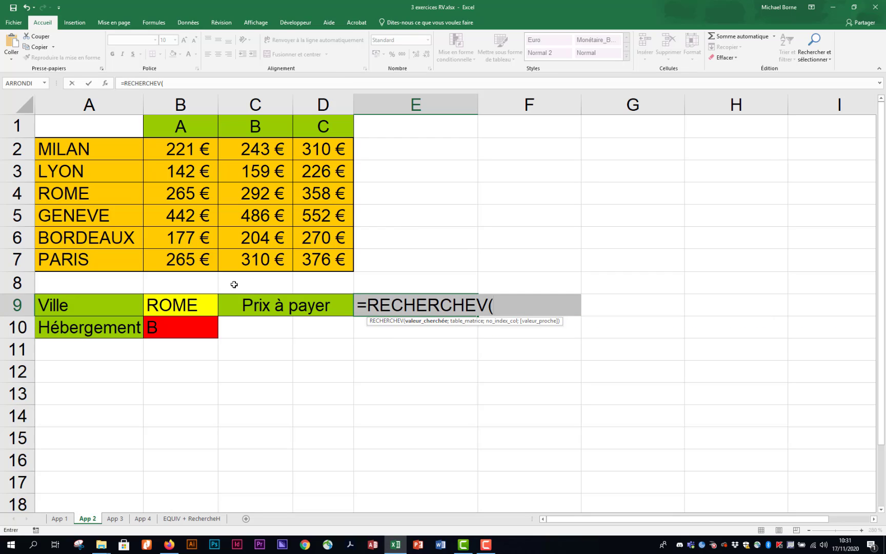
click(199, 308)
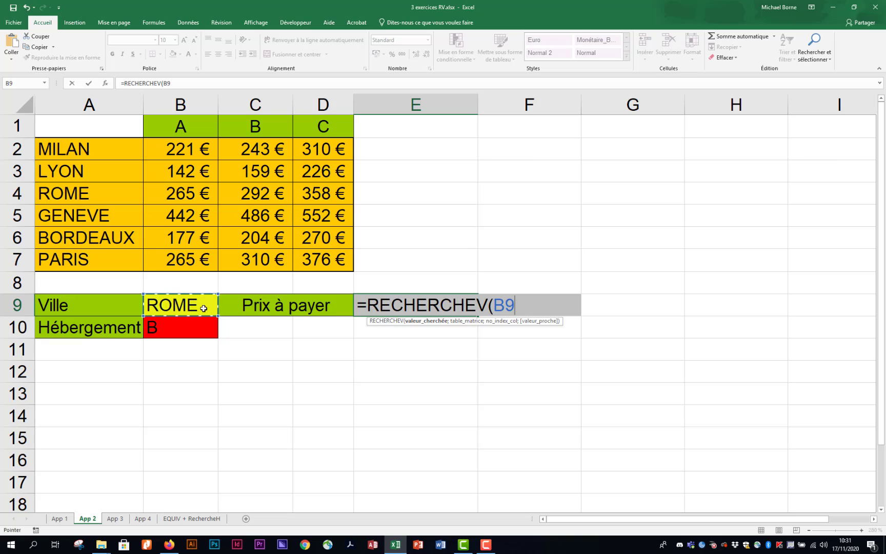
text(;)
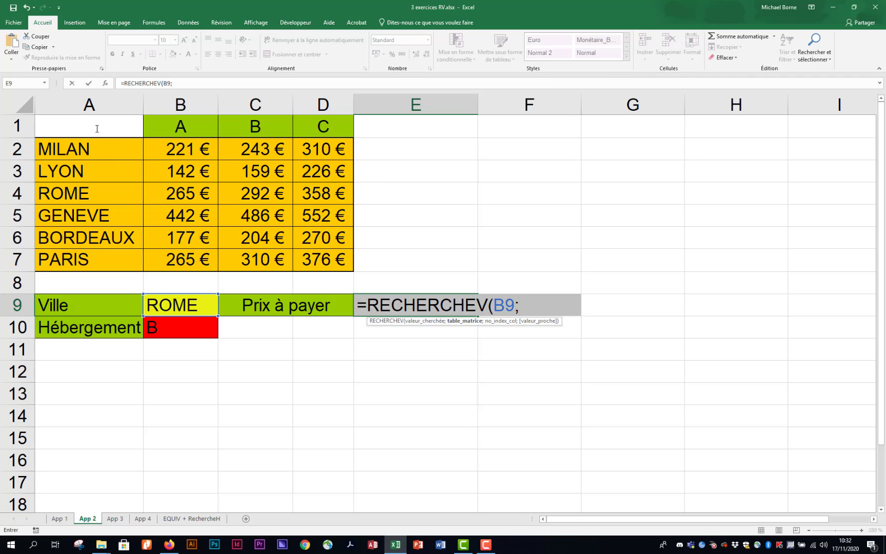
drag(97, 129, 304, 260)
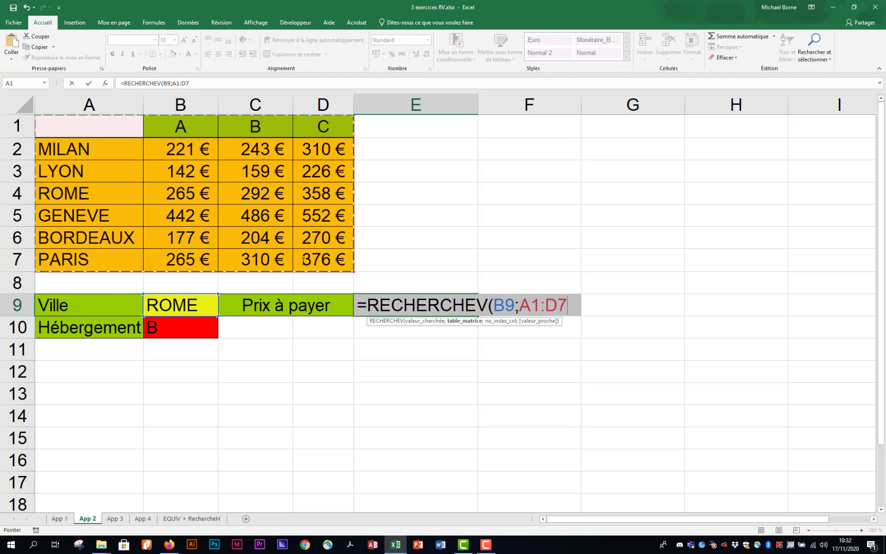
text(;)
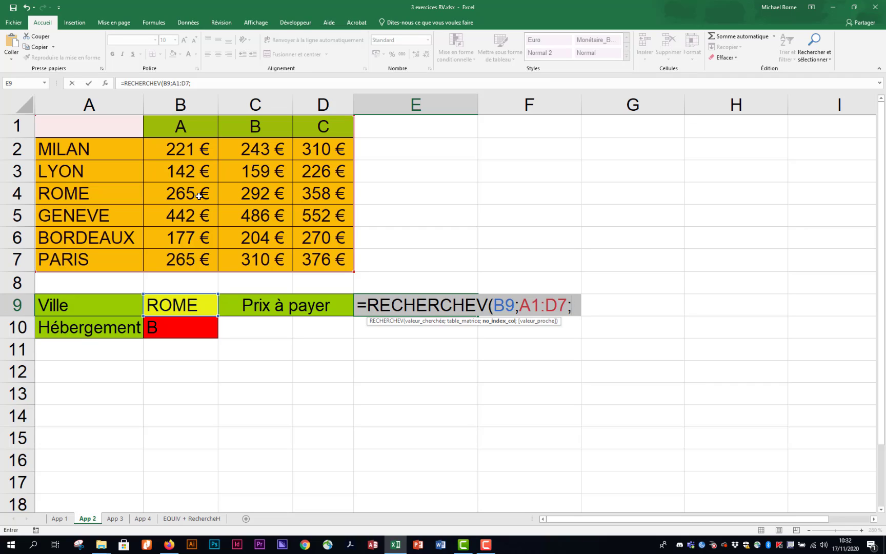
text(2)
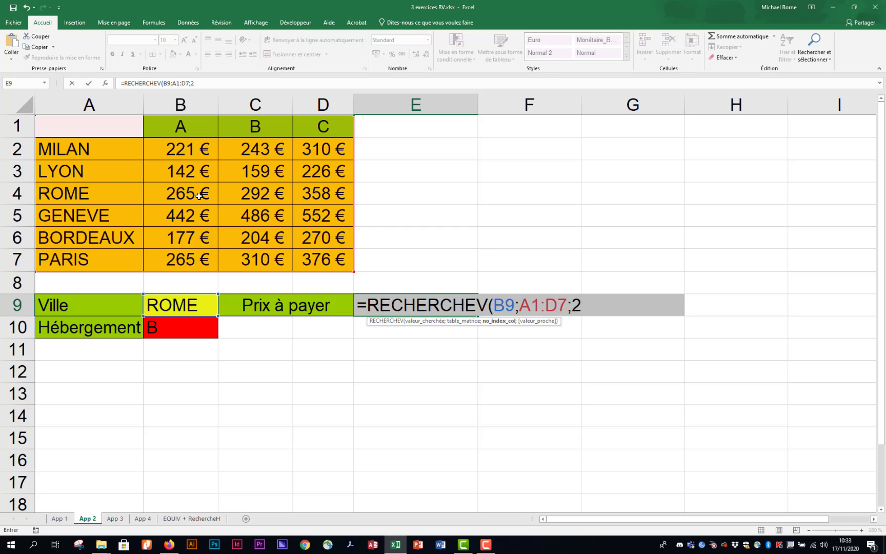
text(;)
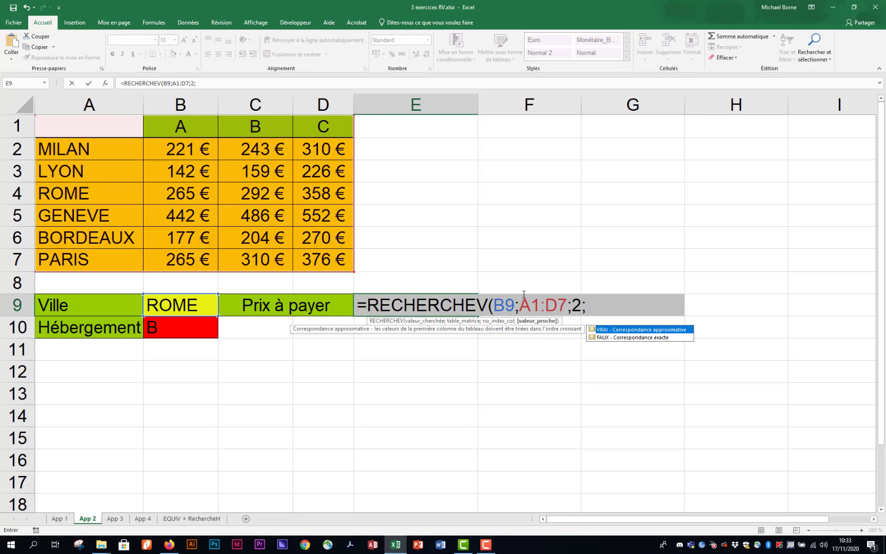
double_click(606, 339)
key(Return)
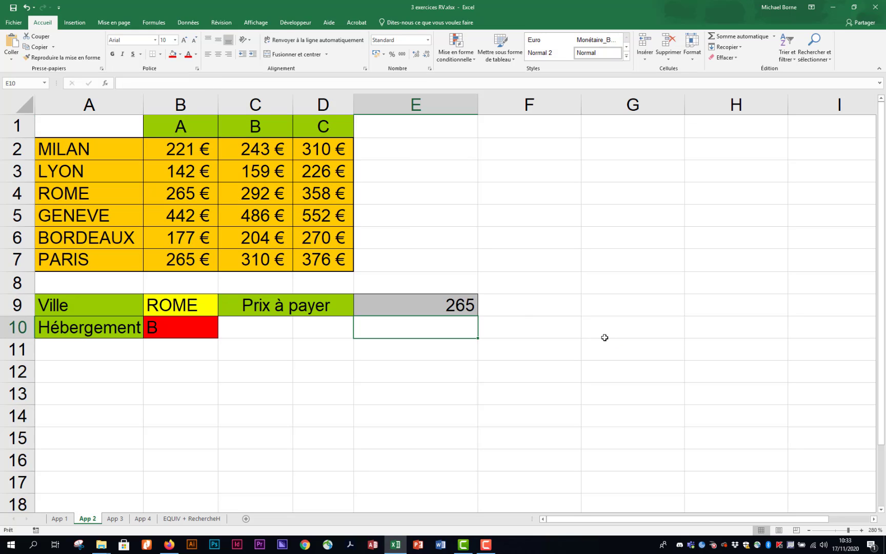
Test the price lookup by changing the Ville in B9 to GENEVE, and to LYON.
click(212, 305)
click(222, 311)
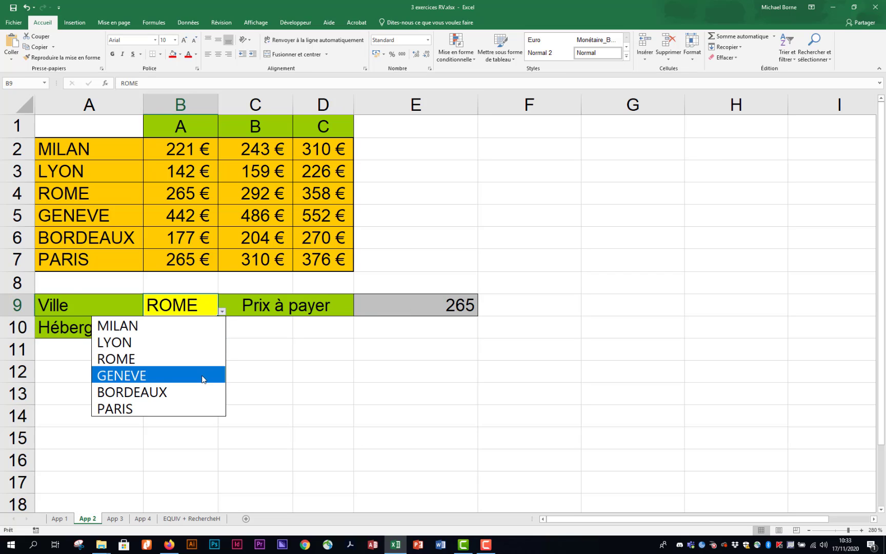
click(202, 379)
click(222, 311)
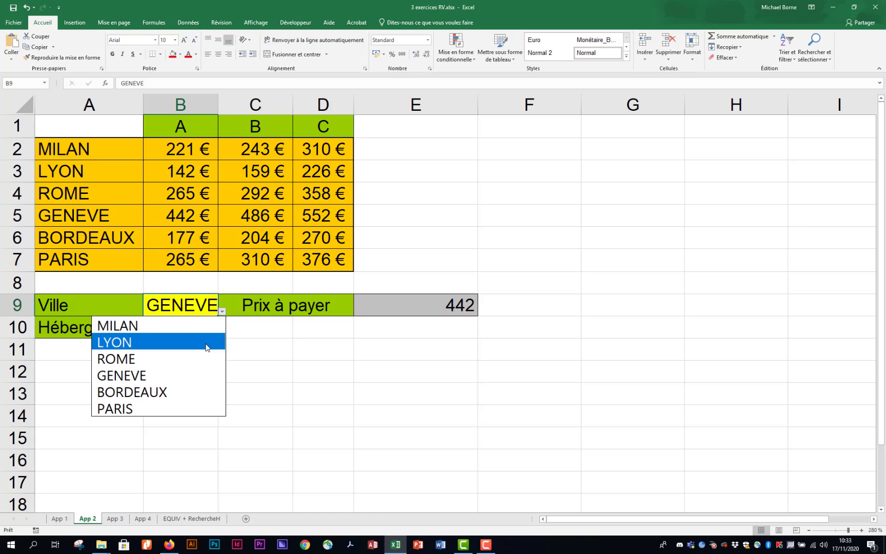
click(206, 342)
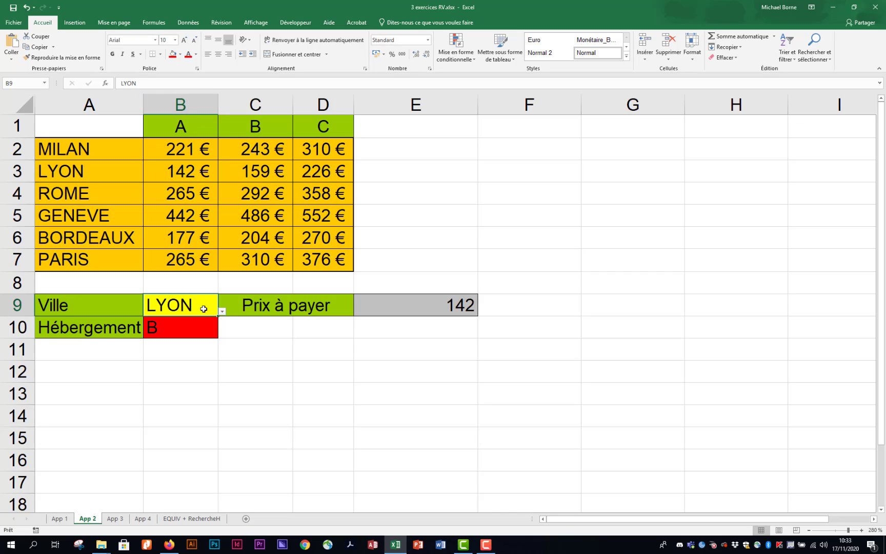
Test the price lookup by changing the Hébergement in B10 to C, and to A.
click(199, 330)
click(223, 335)
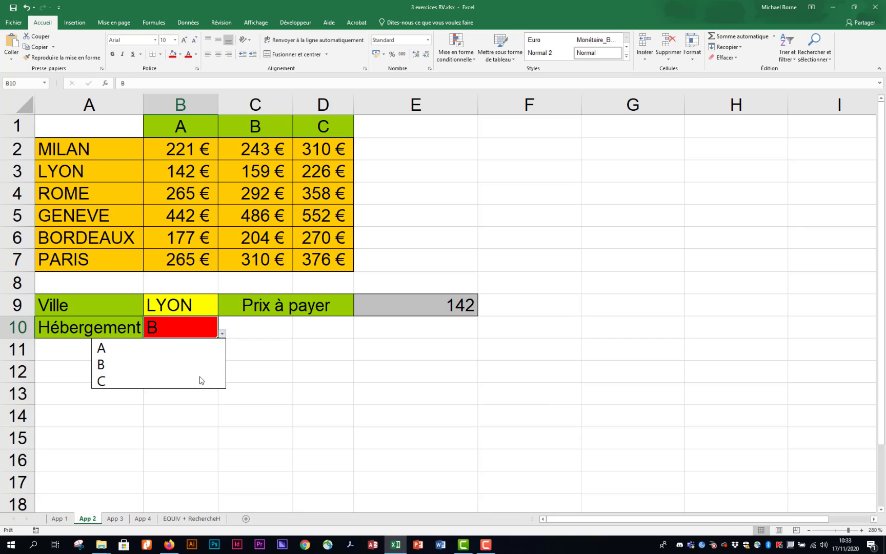
click(202, 383)
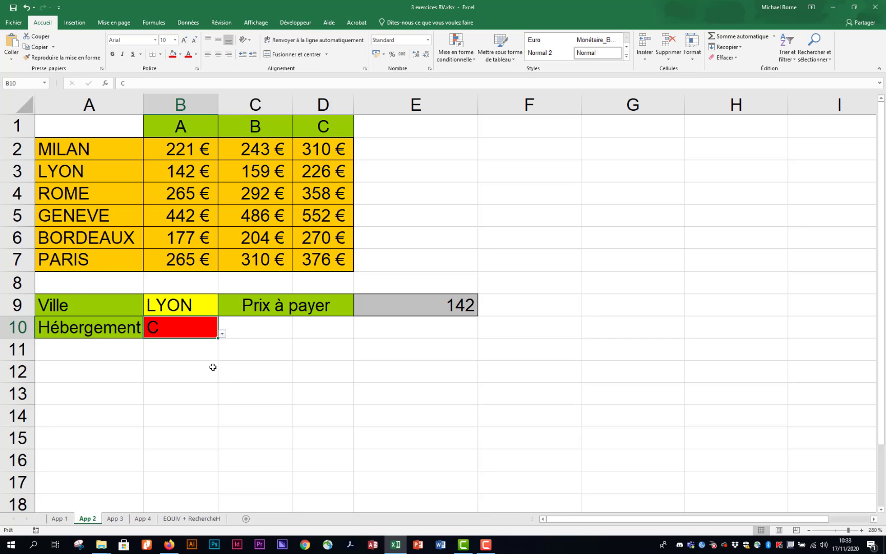
click(222, 334)
click(200, 349)
Enter an EQUIV formula in E11 that finds the position of B10 in A1:D1, with match type 0 (Correspondance exacte).
click(430, 354)
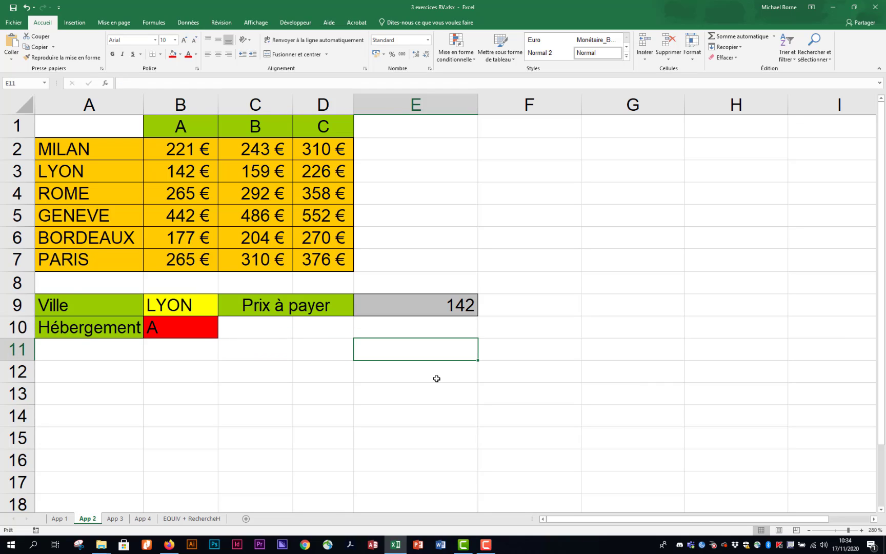
text(=equi)
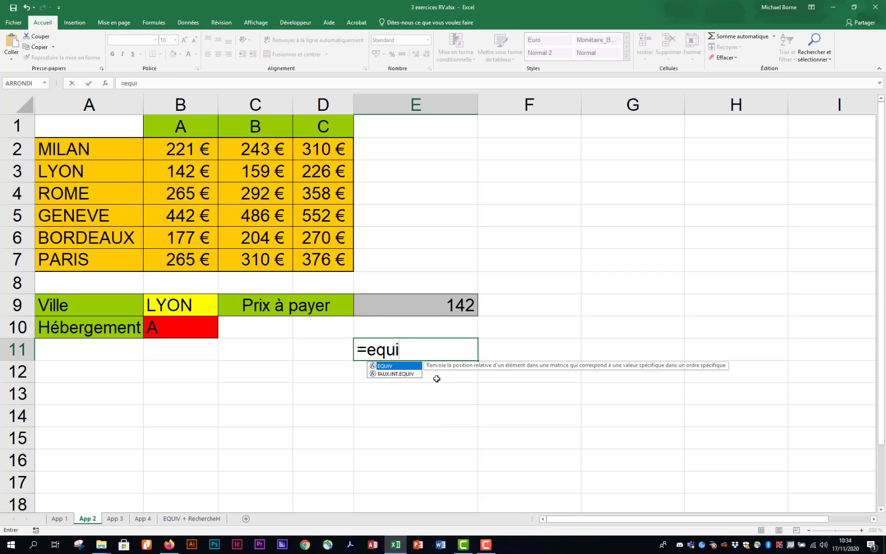
double_click(417, 367)
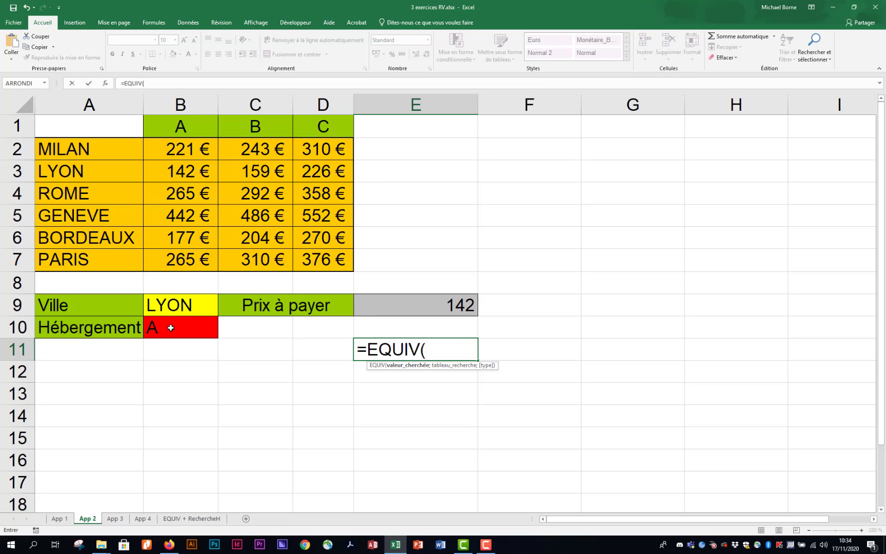
click(187, 338)
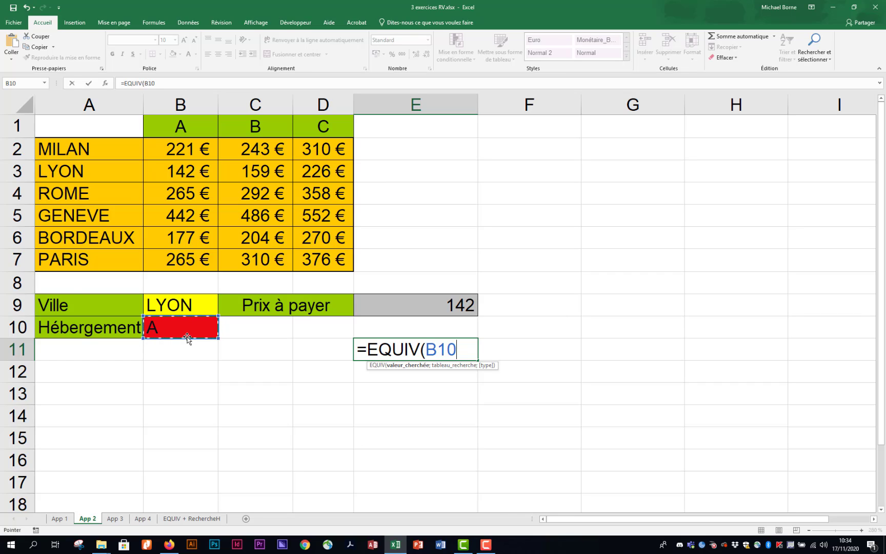
text(;)
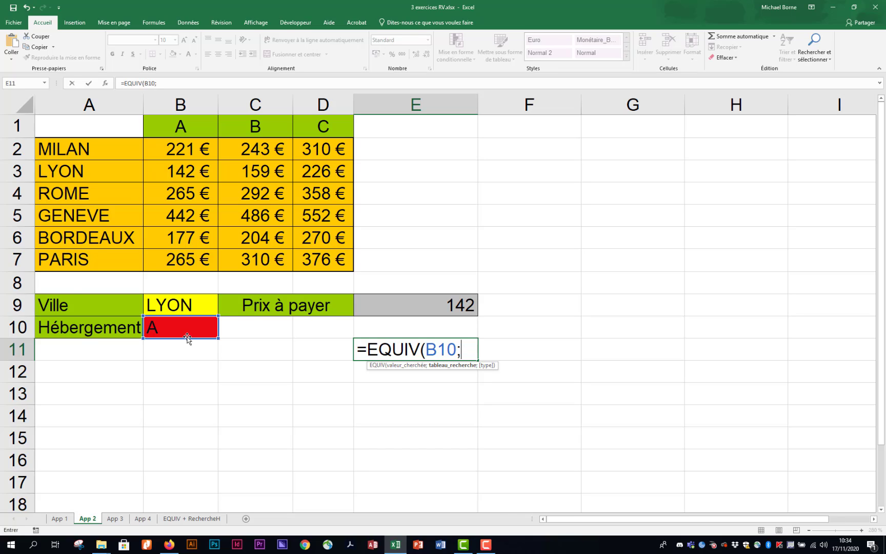
click(99, 131)
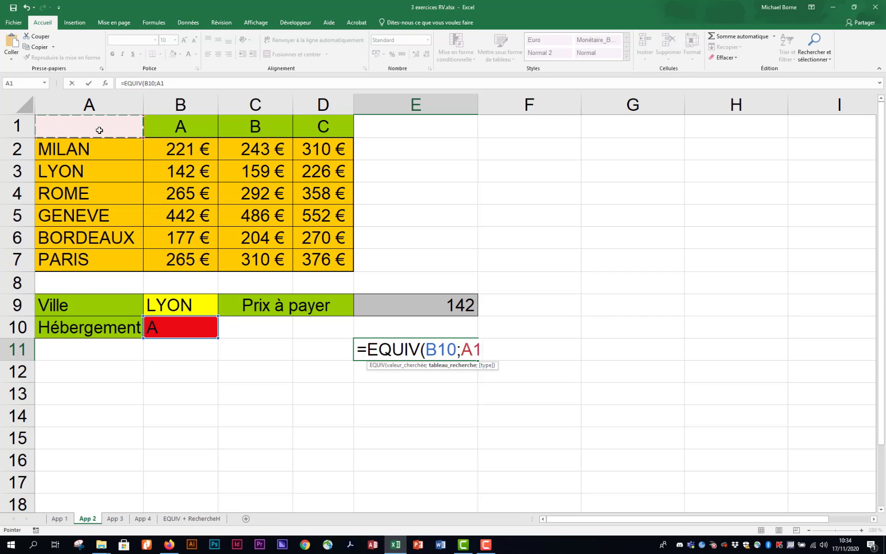
drag(99, 130, 332, 133)
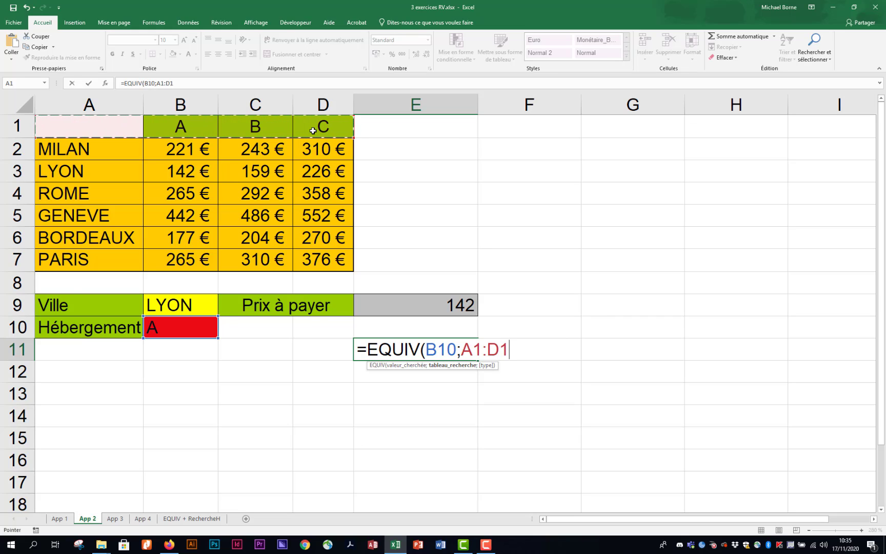
text(;)
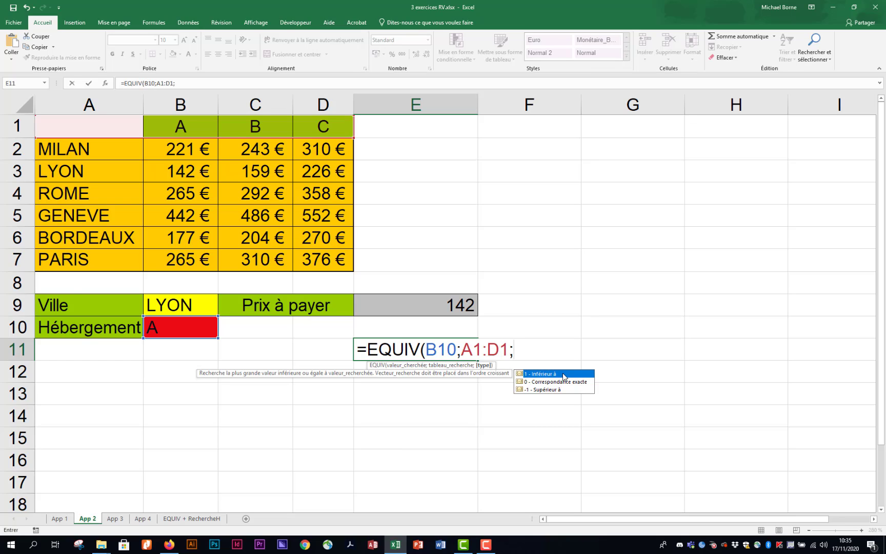
click(563, 383)
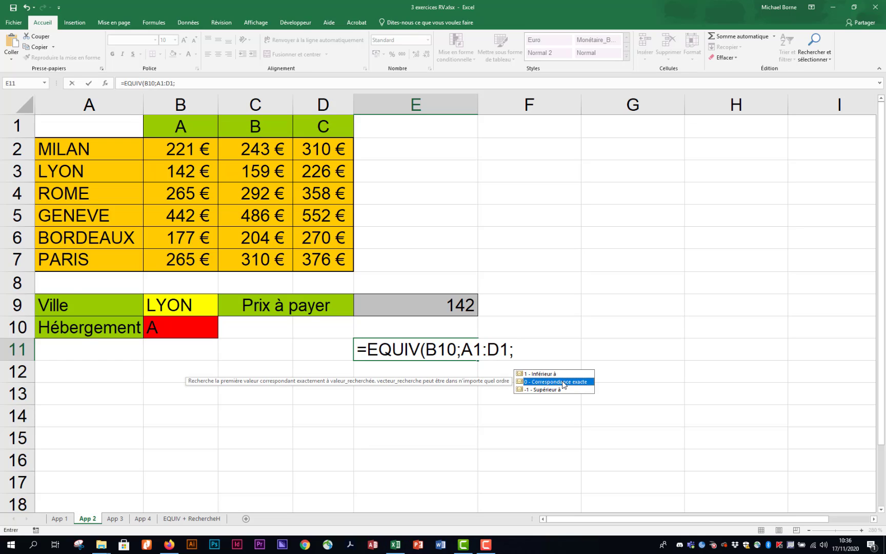
double_click(563, 382)
key(Return)
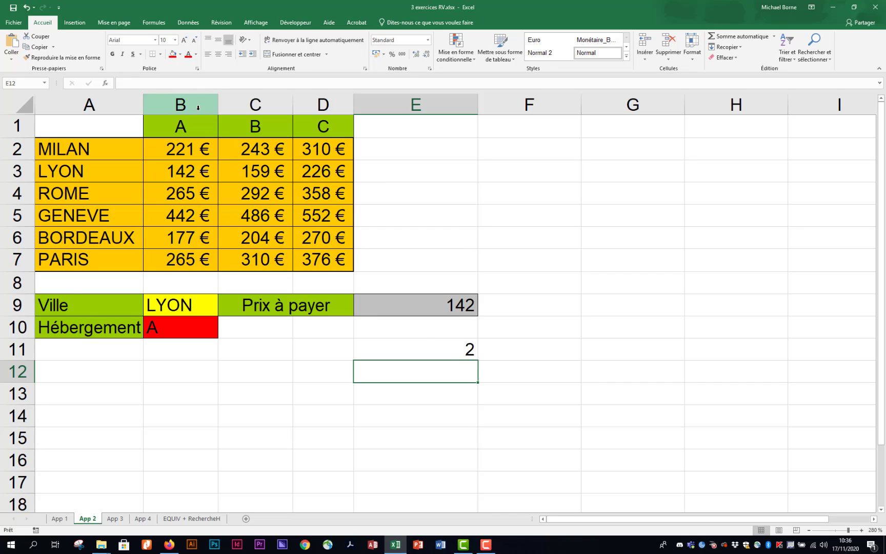
Test the EQUIV formula by changing the Hébergement in B10 to B, and to C.
click(214, 332)
click(223, 333)
click(205, 360)
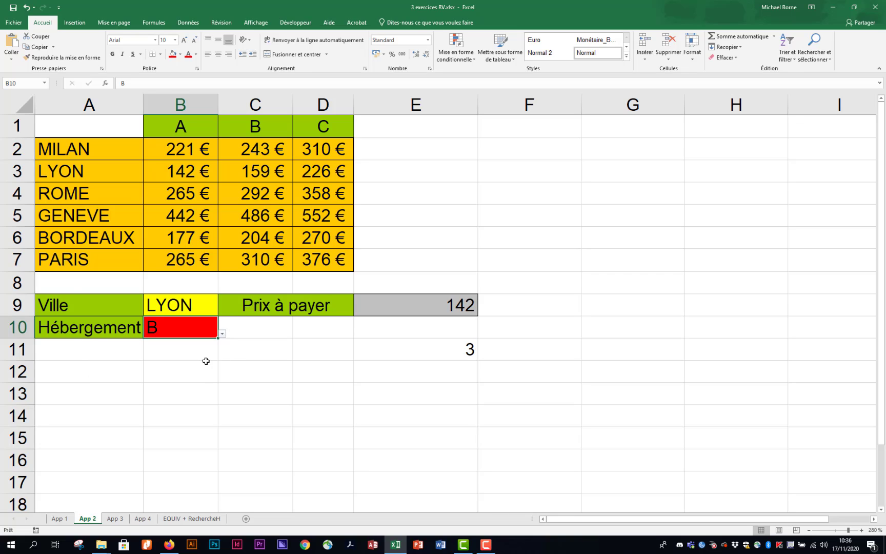
click(223, 334)
click(198, 382)
Replace the column number 2 in E9's RECHERCHEV formula with the EQUIV(B10;A1:D1;0) expression copied from E11.
click(443, 348)
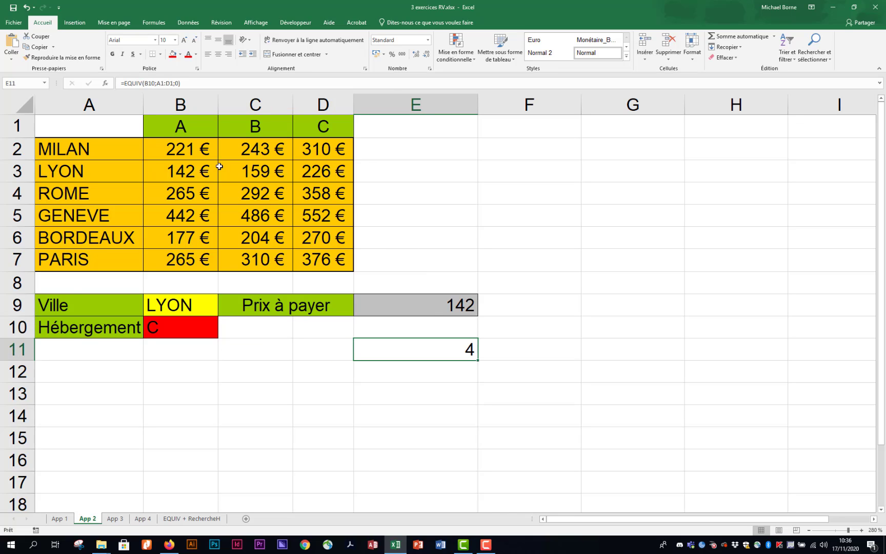
drag(125, 82, 187, 83)
key(ctrl+c)
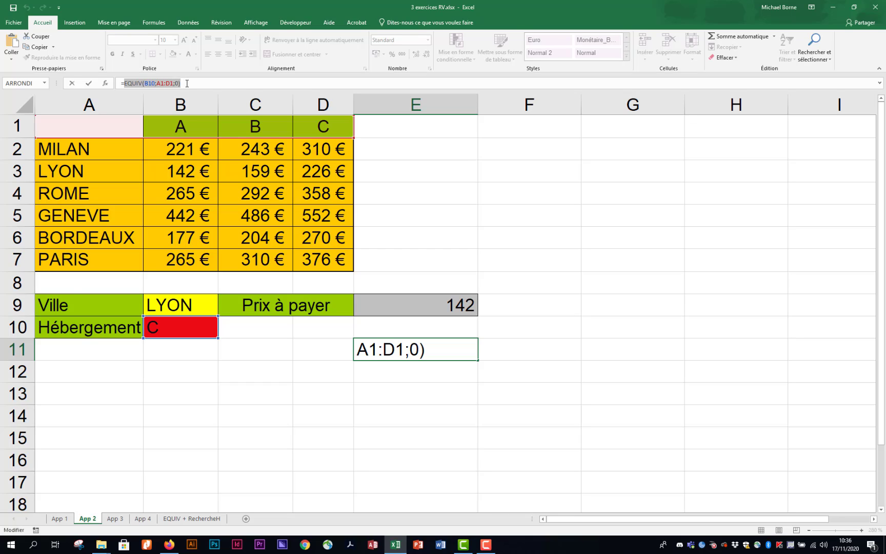
key(Escape)
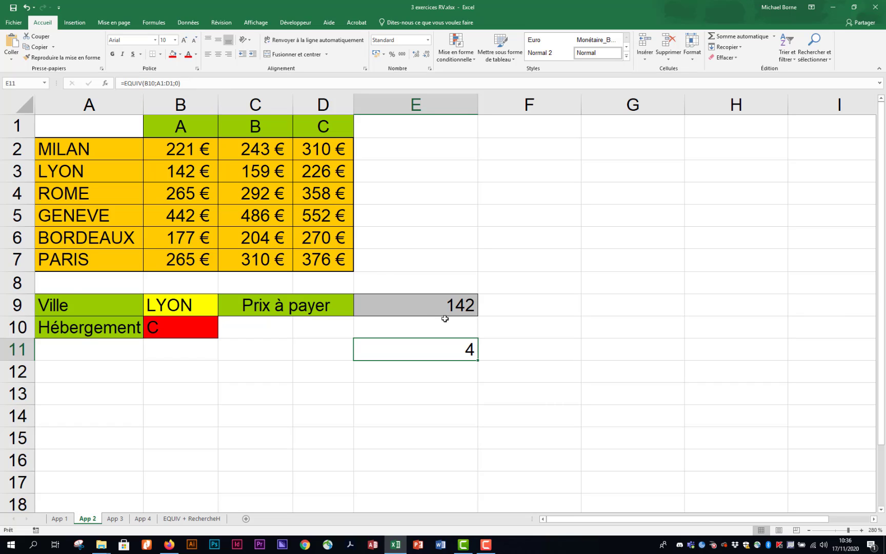
click(442, 310)
double_click(441, 309)
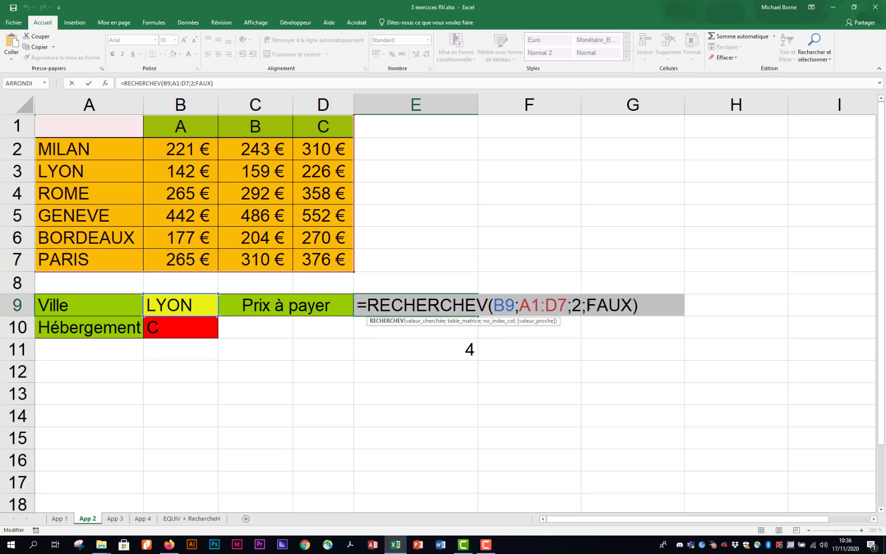
click(577, 304)
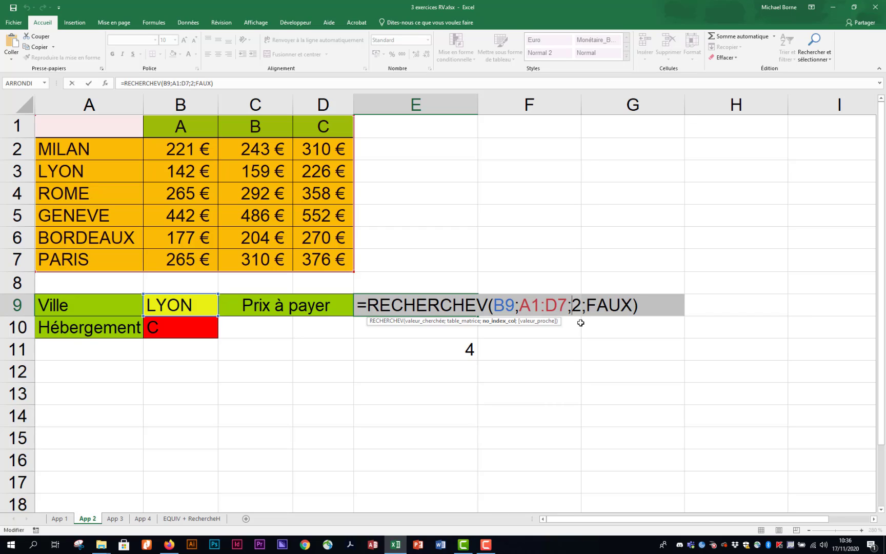
key(Delete)
key(ctrl+v)
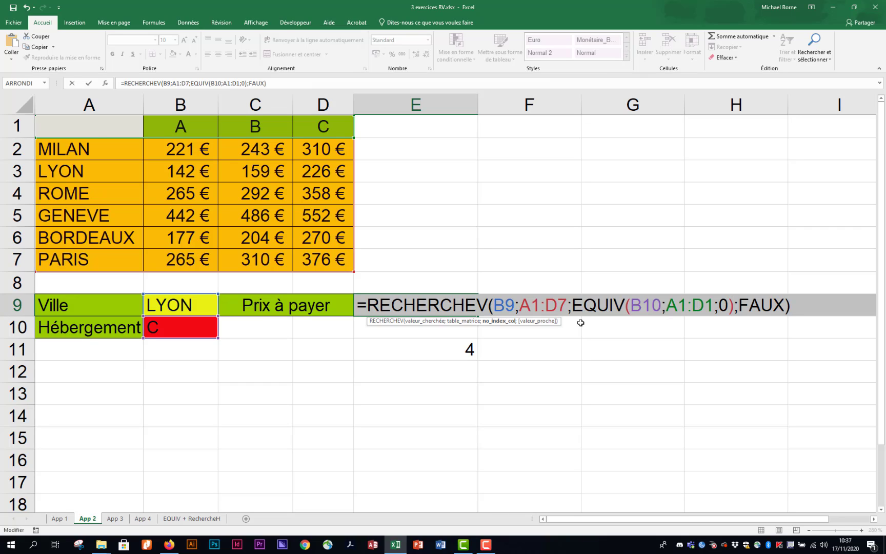
key(Return)
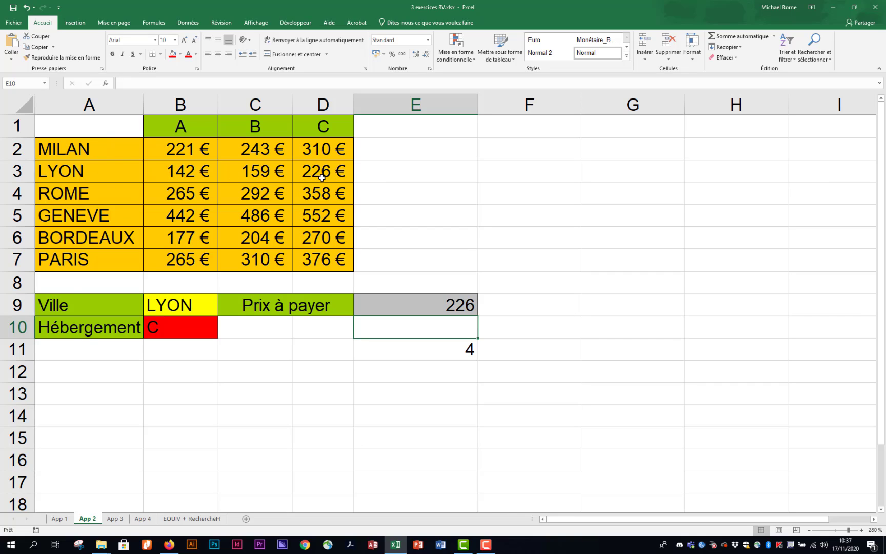
Test the combined price formula by choosing GENEVE as the Ville in B9 and A as the Hébergement in B10.
click(200, 307)
click(222, 311)
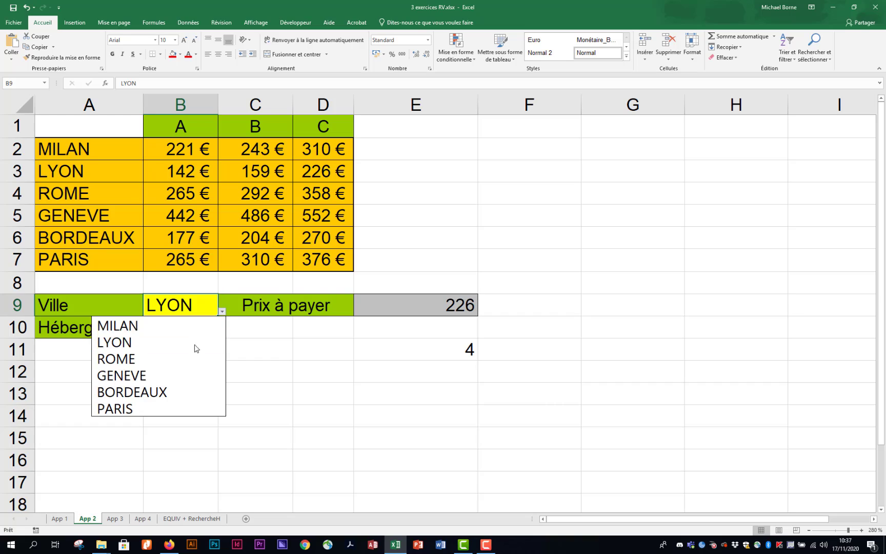
click(193, 370)
click(212, 331)
click(222, 334)
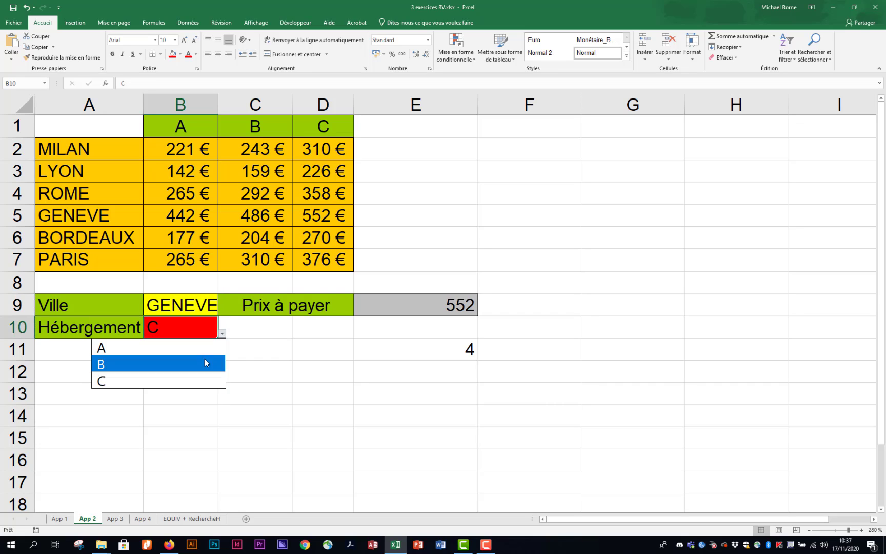
click(205, 346)
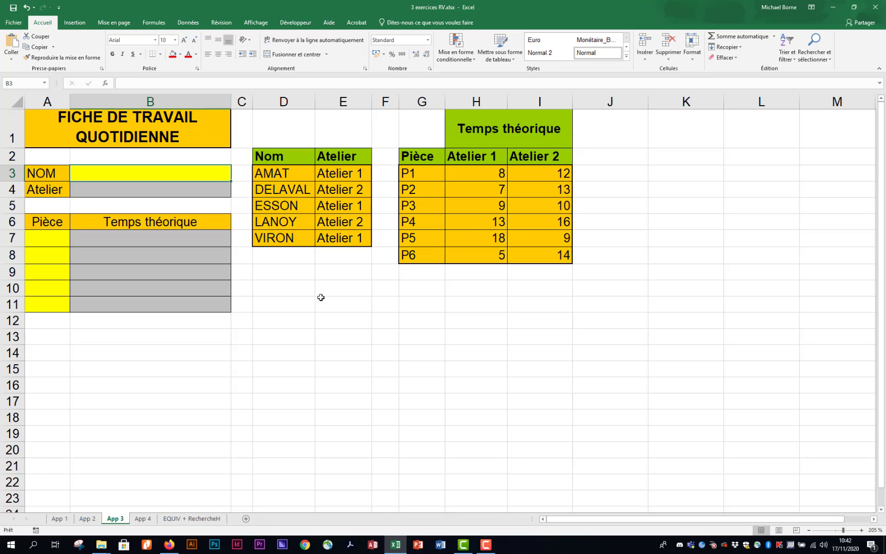
On sheet App 3, choose the third employee's name from the list as the NOM in B3.
click(224, 173)
click(236, 177)
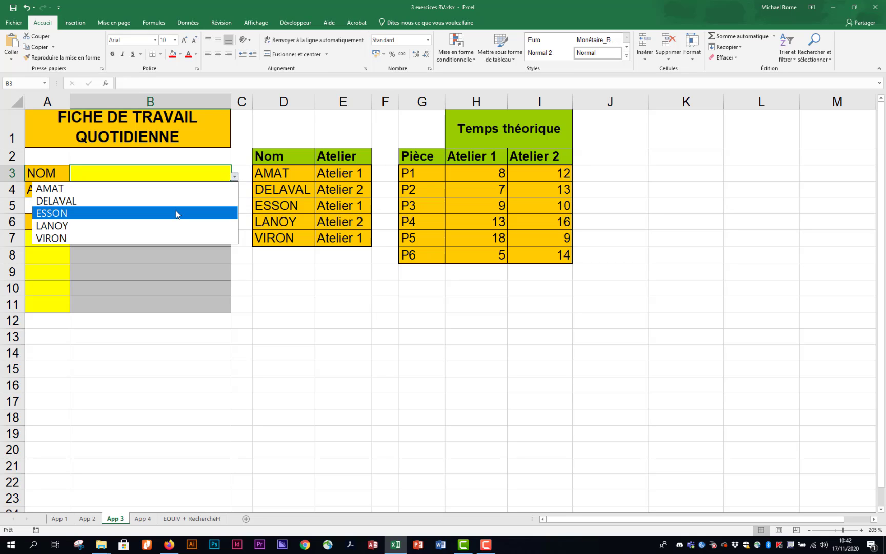
click(176, 213)
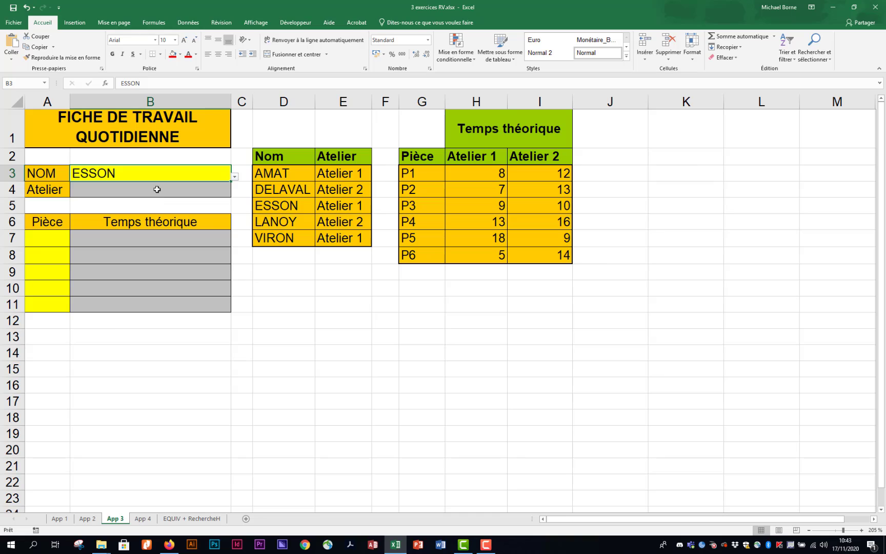
Fill the Pièce cells A7 to A11 with P4, P5, P3, P2 and P1 from their dropdown lists.
click(55, 239)
click(74, 242)
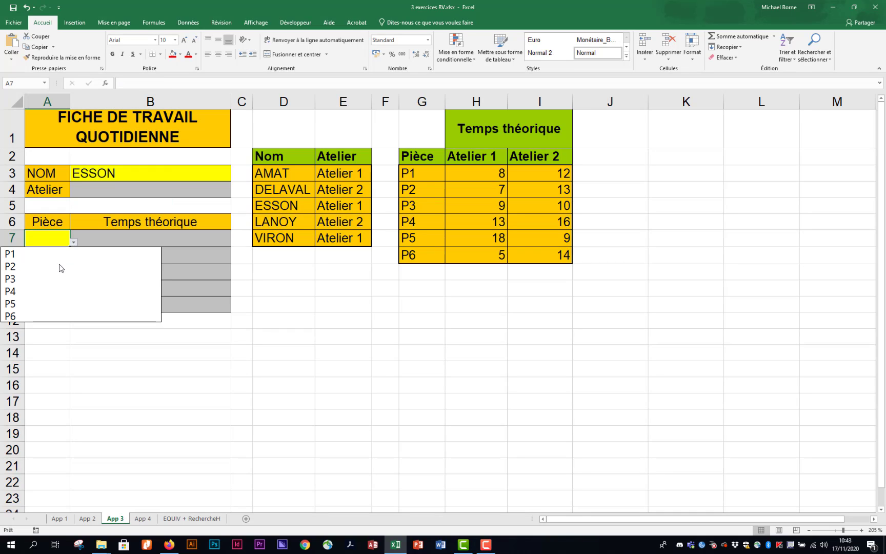
click(58, 290)
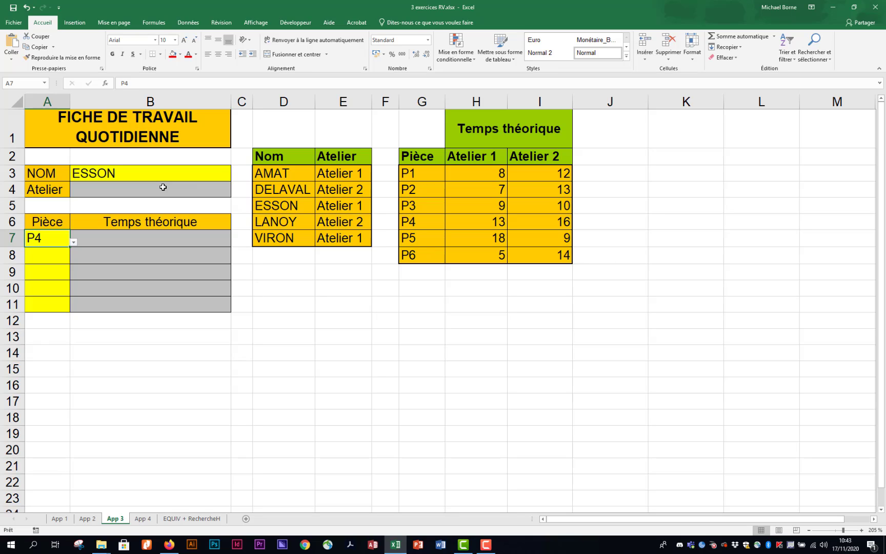
click(194, 239)
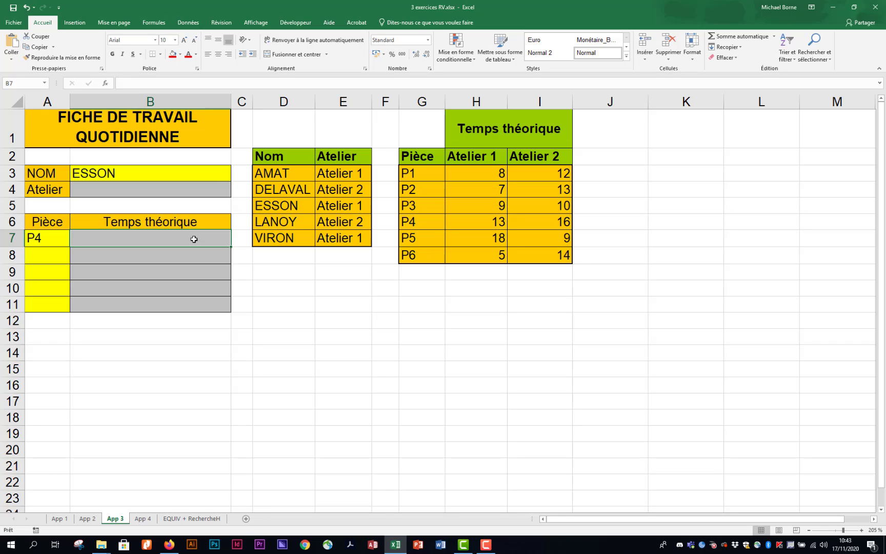
click(47, 257)
click(74, 260)
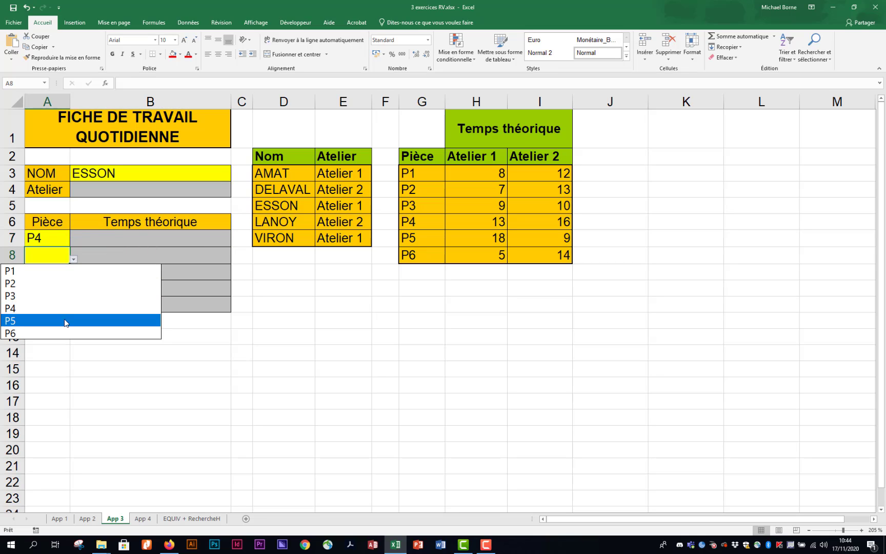
click(66, 321)
click(59, 272)
click(73, 277)
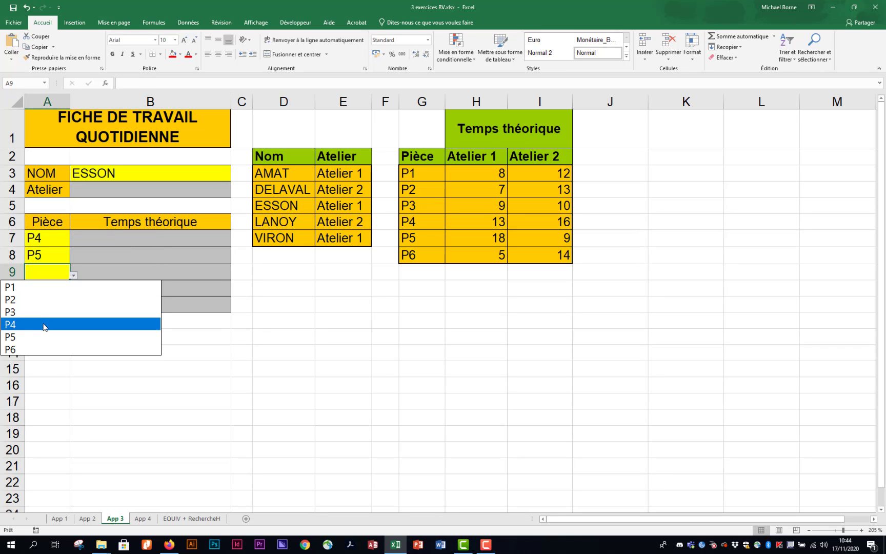
click(43, 312)
click(60, 289)
click(74, 291)
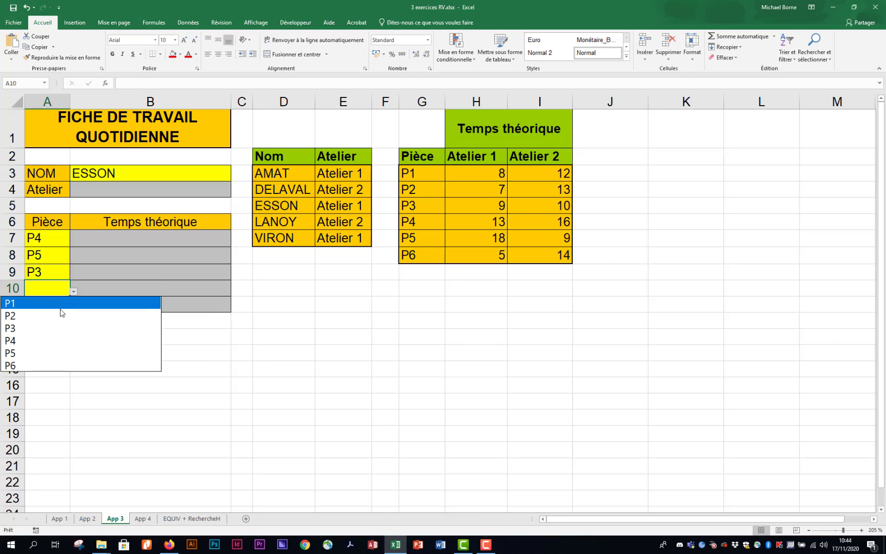
click(61, 314)
click(64, 305)
click(73, 308)
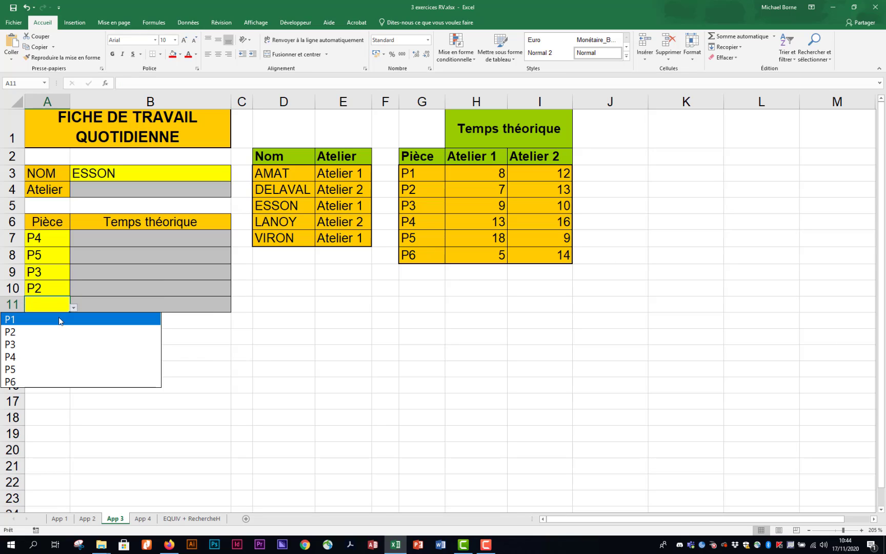
click(63, 317)
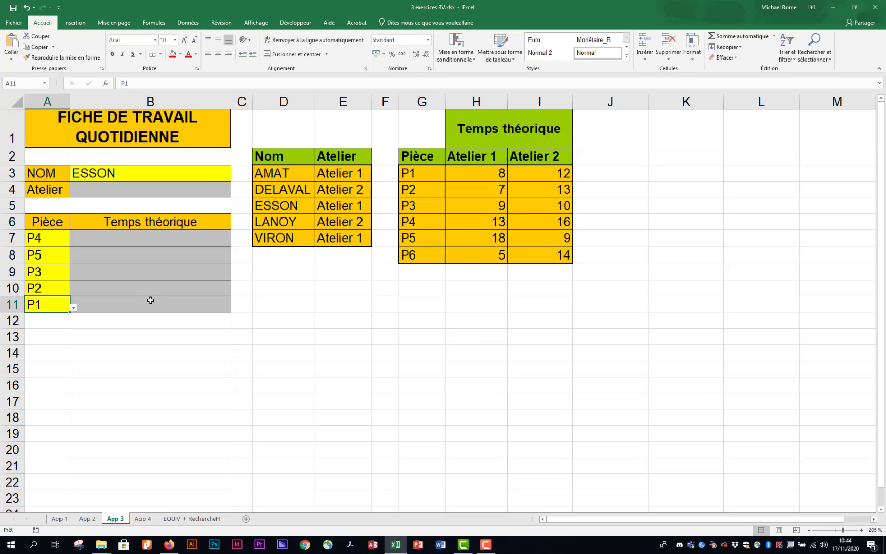
Enter =RECHERCHEV(B3;D2:E7;2;FAUX) in B4 to look up the employee's Atelier.
click(179, 192)
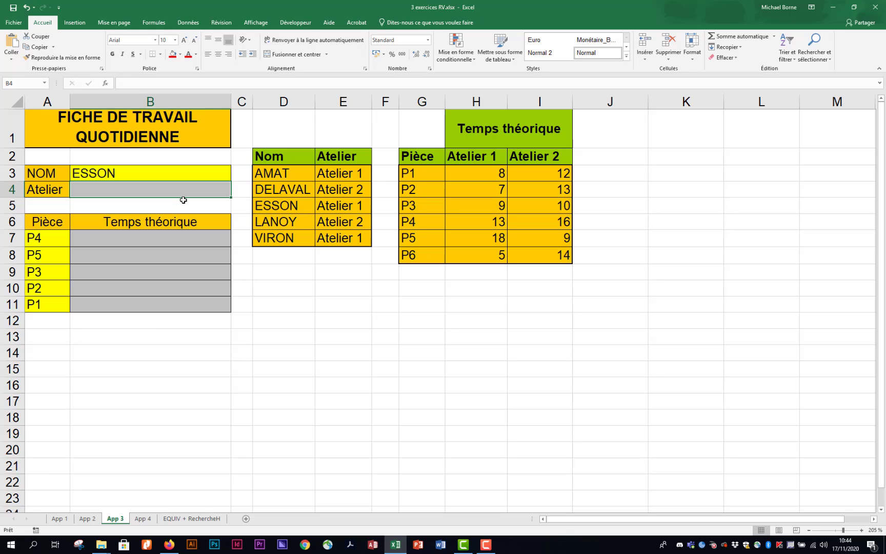
text(=rech)
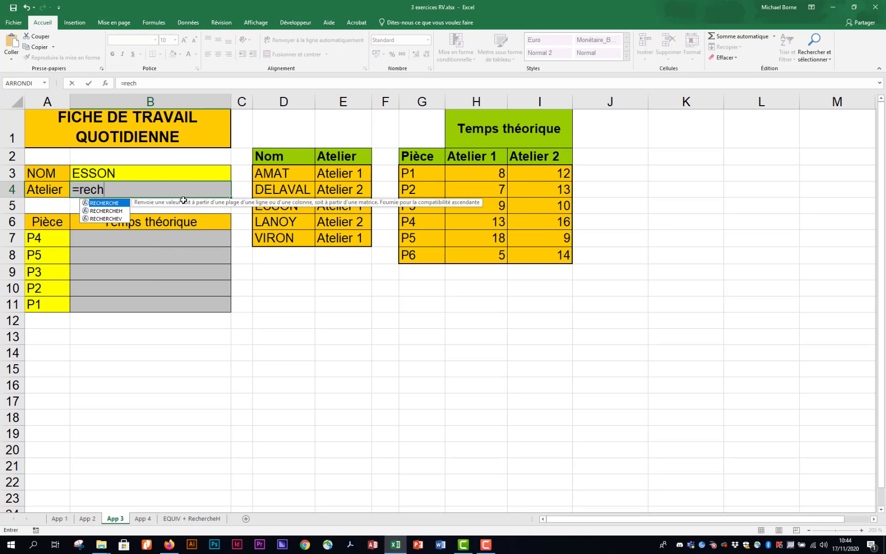
key(Down)
key(Down)
key(Tab)
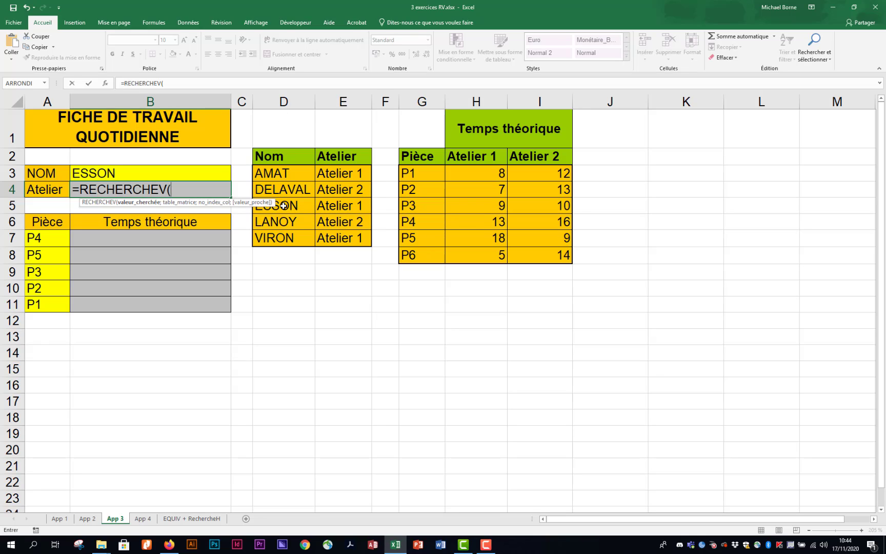
click(139, 172)
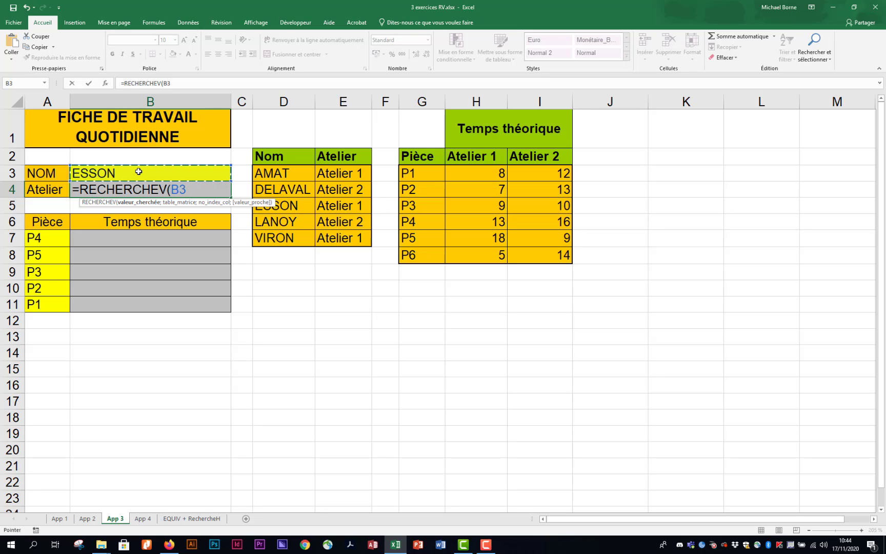
text(;)
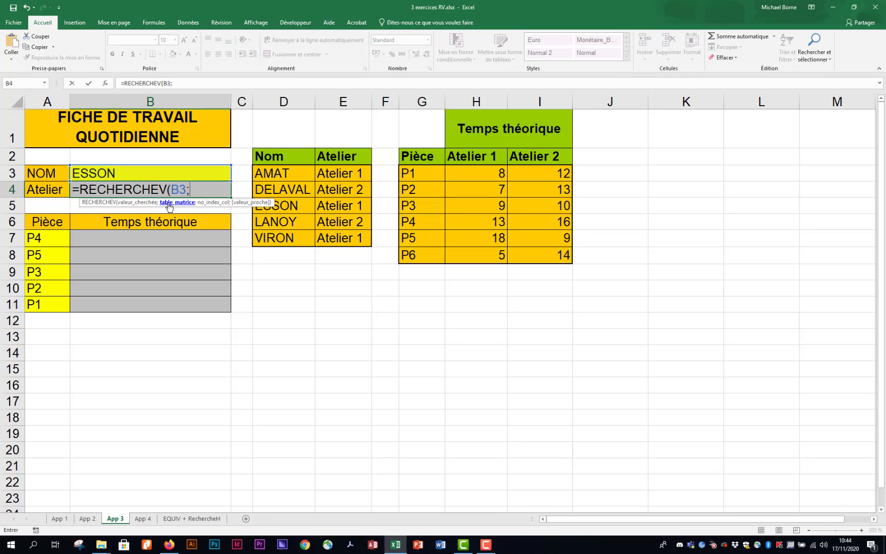
drag(286, 155, 334, 238)
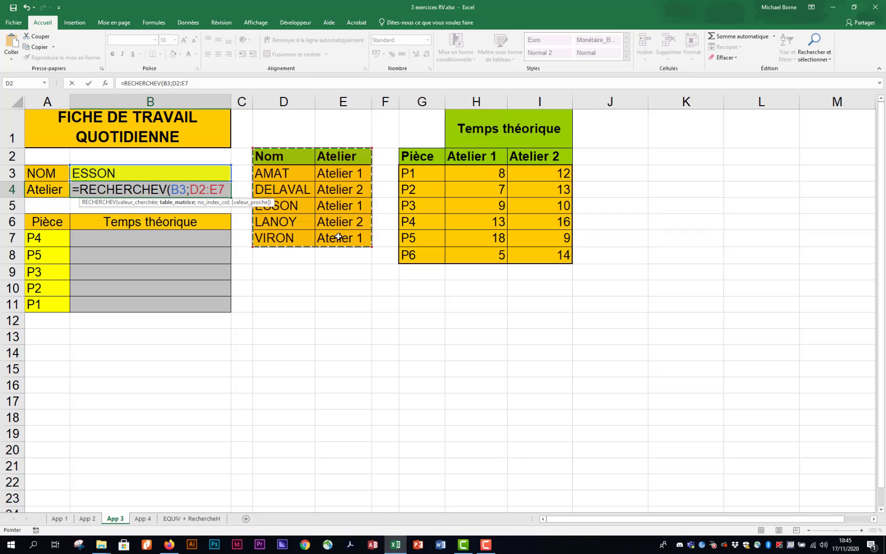
text(;)
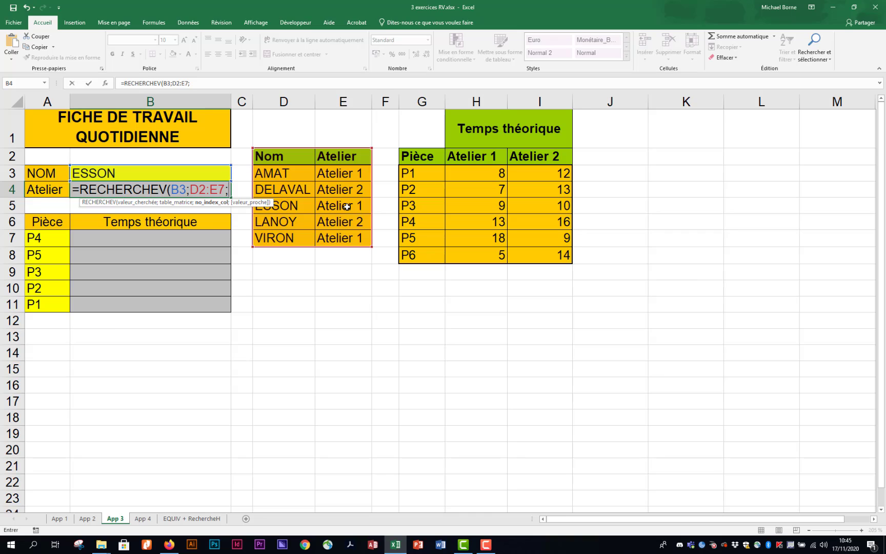
text(2;)
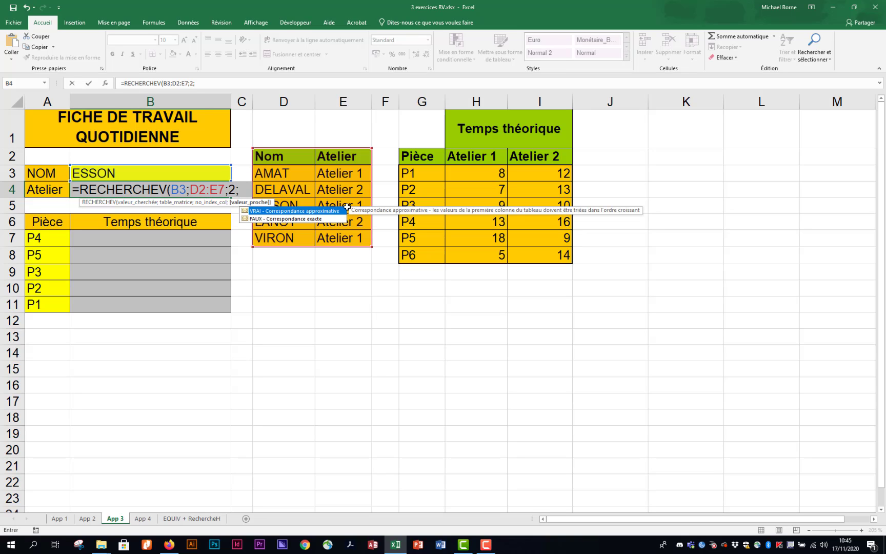
double_click(276, 220)
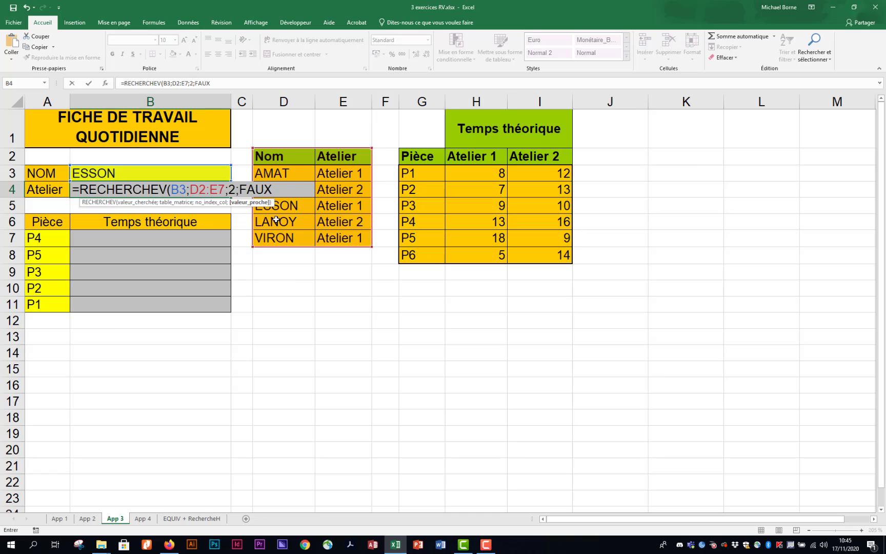
key(Return)
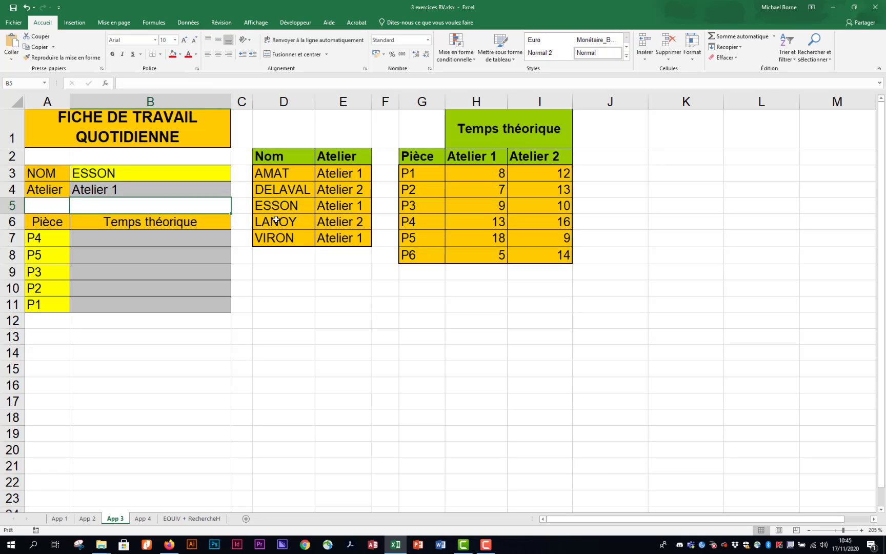
Test the Atelier lookup by choosing the second employee's name from the list as the NOM in B3.
click(215, 175)
click(235, 178)
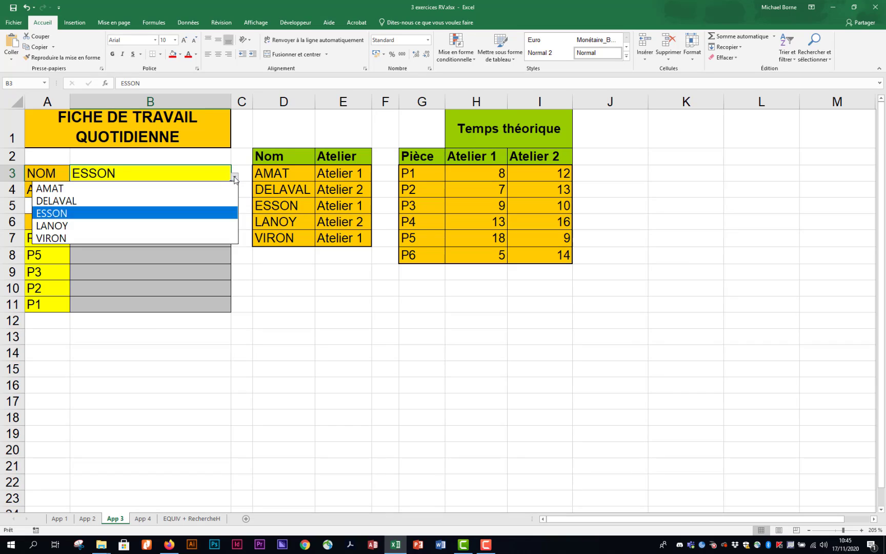
click(212, 200)
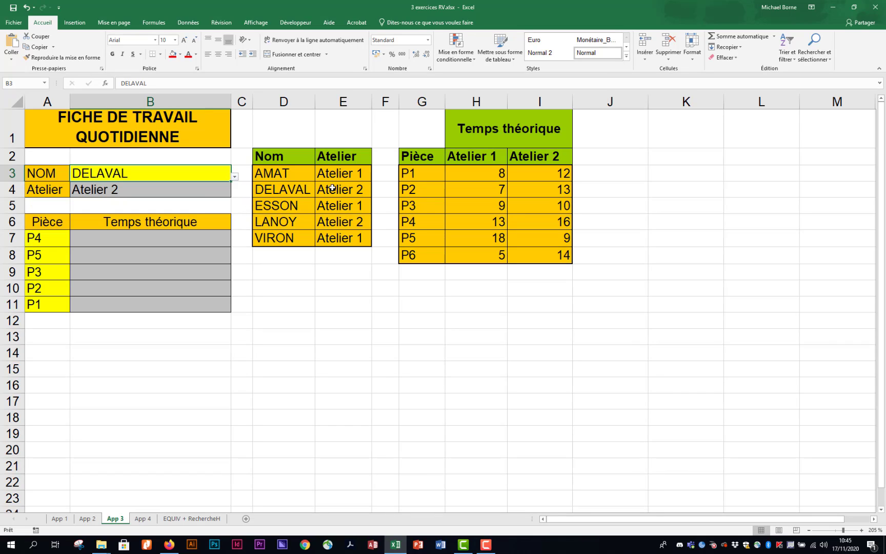
Enter =RECHERCHEV(A7;G2:I8;3;FAUX) in B7 to look up the first Pièce's Temps théorique.
click(188, 241)
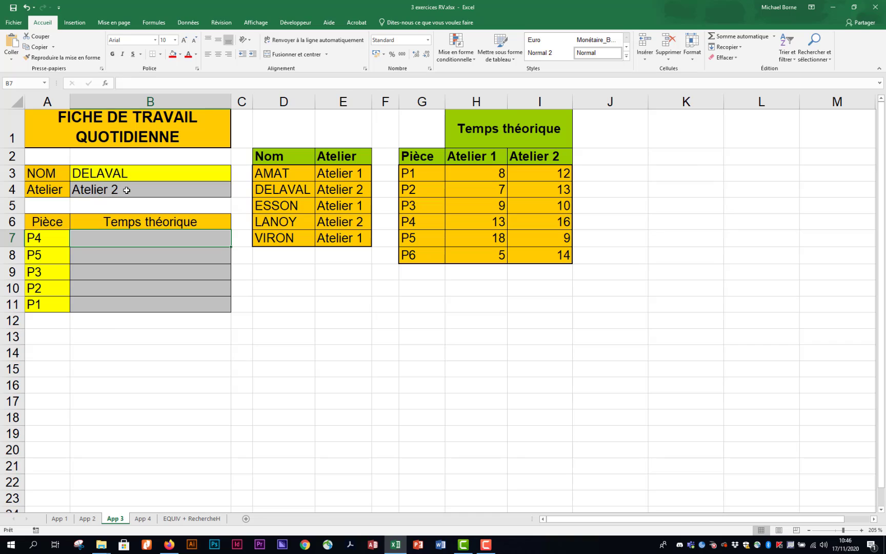
text(=rech)
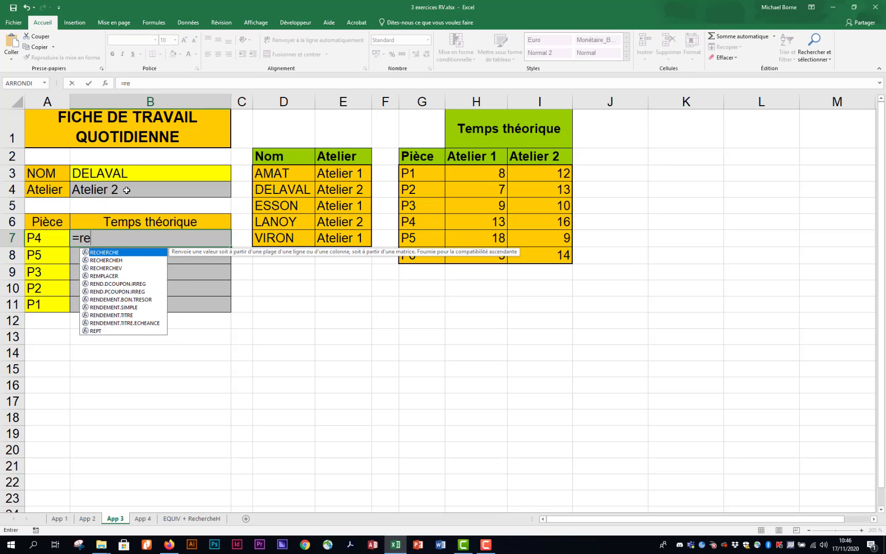
double_click(106, 268)
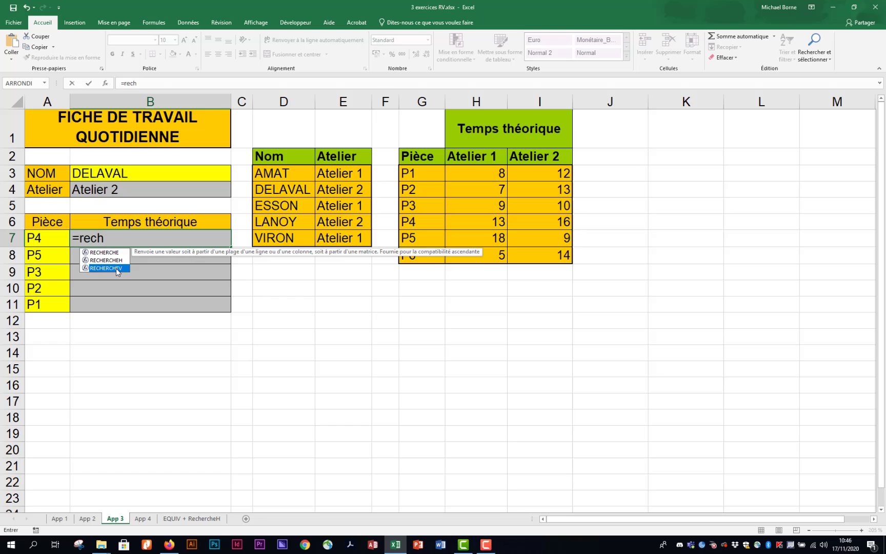
click(52, 242)
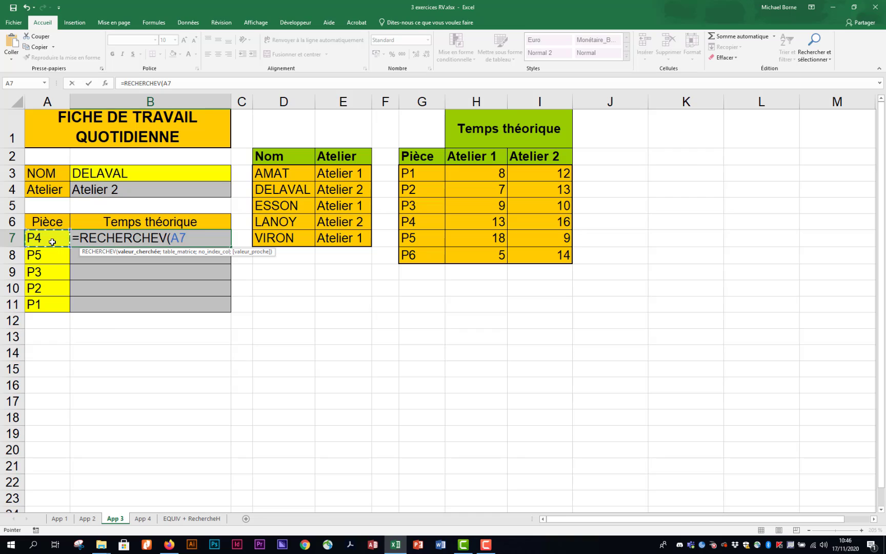
text(;)
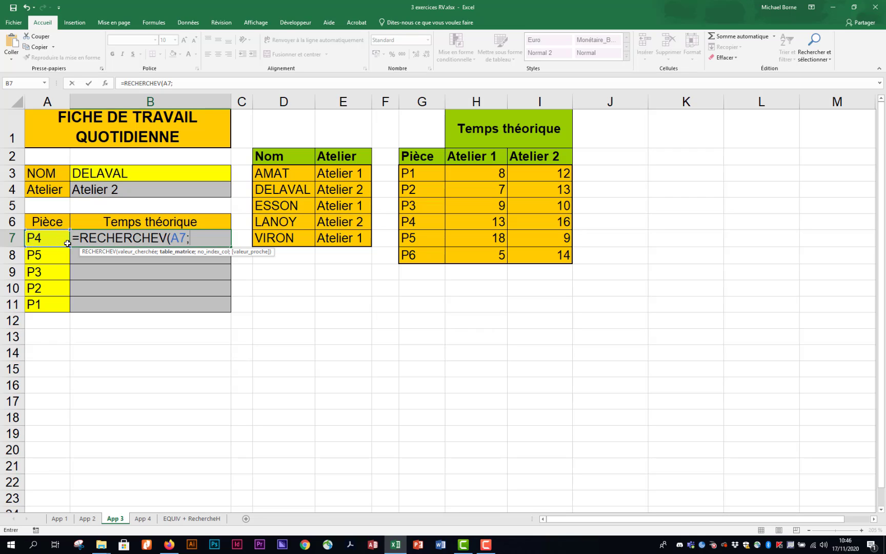
drag(418, 156, 513, 251)
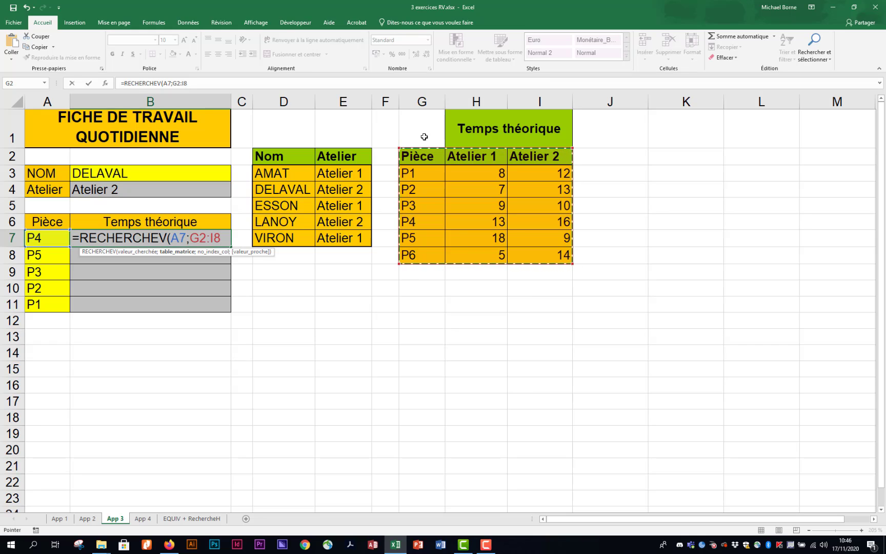
text(;)
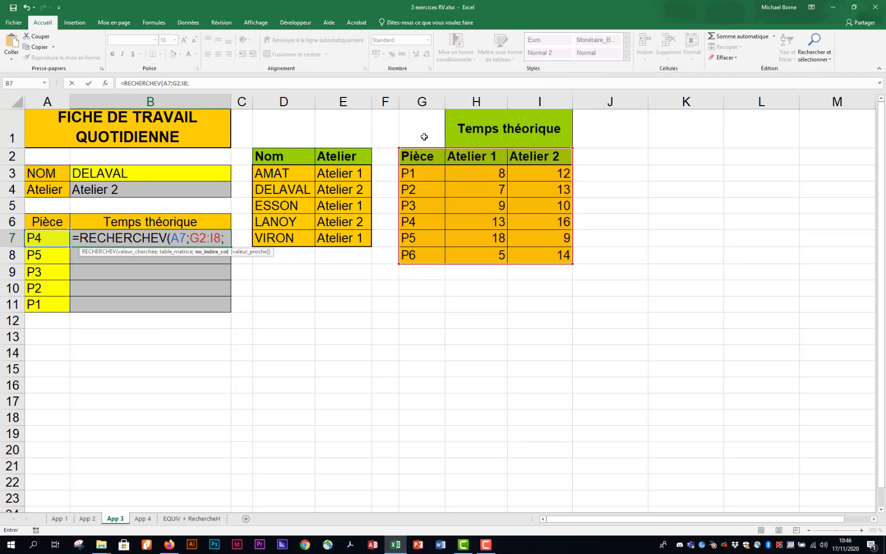
text(3)
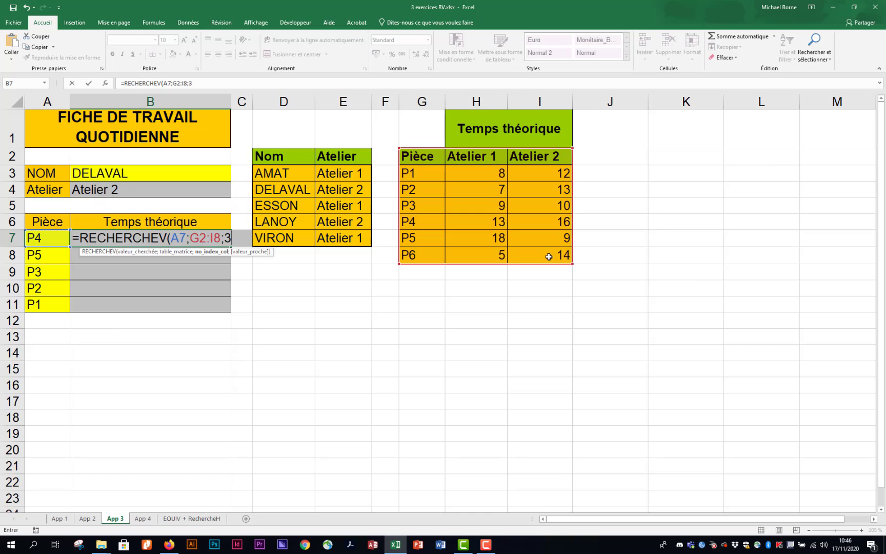
text(;)
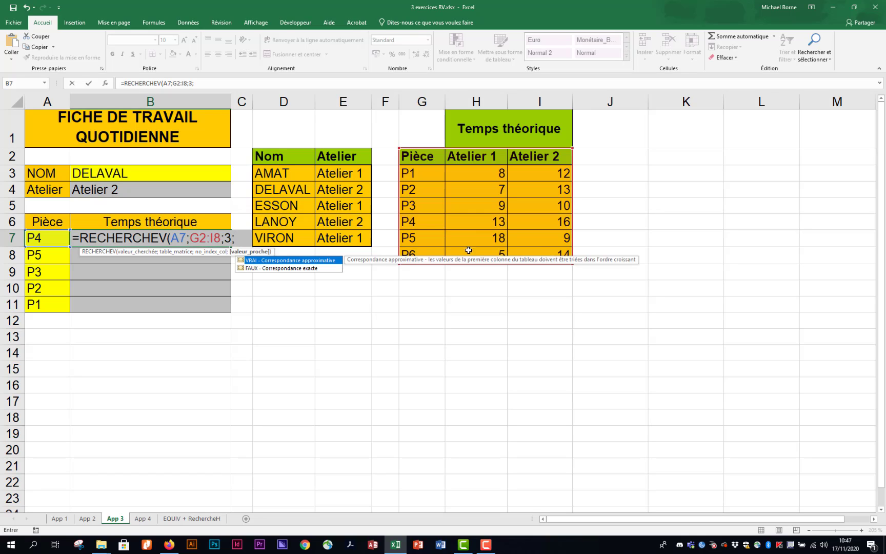
double_click(249, 268)
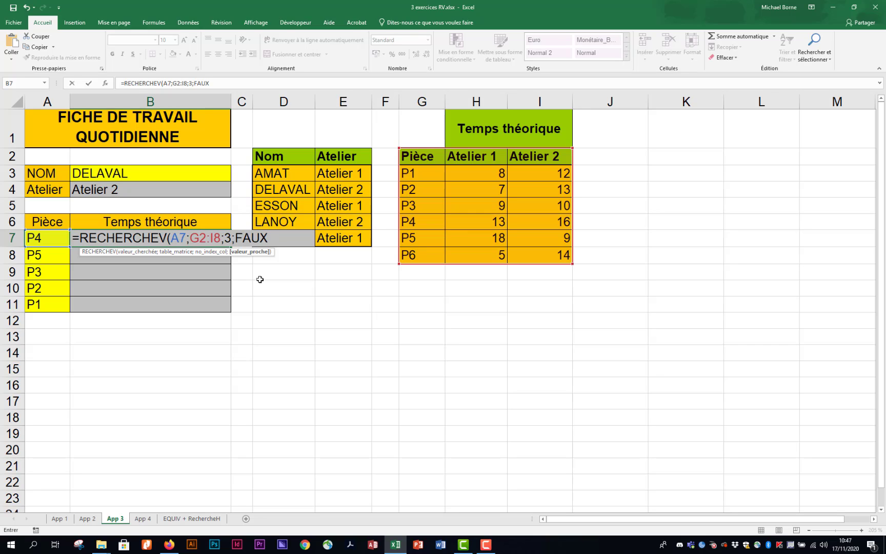
key(Return)
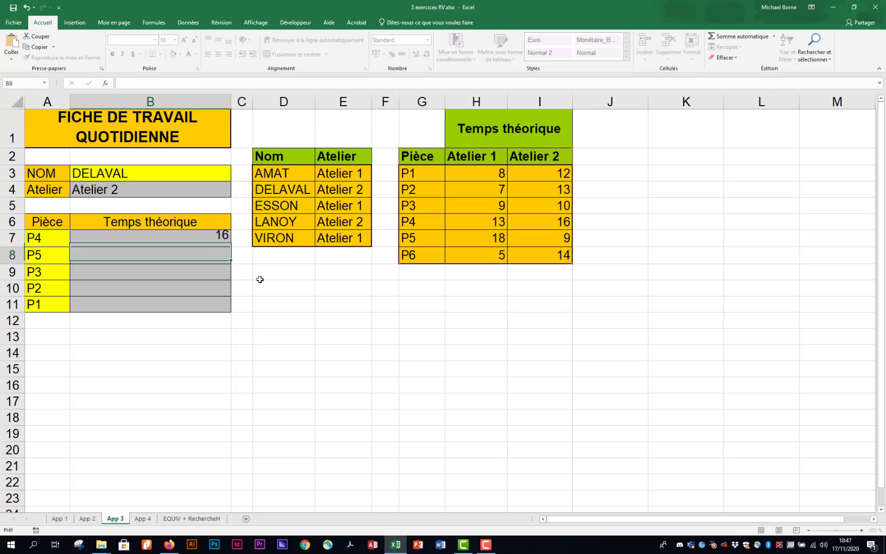
Test the Temps théorique formula by choosing P5 as the Pièce in A7 and the third employee's name as the NOM in B3.
click(59, 237)
click(73, 242)
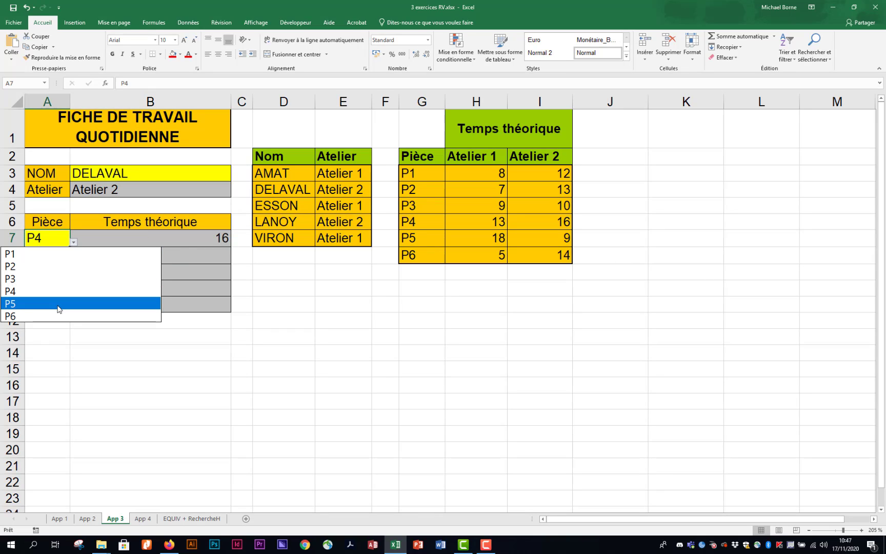
click(59, 304)
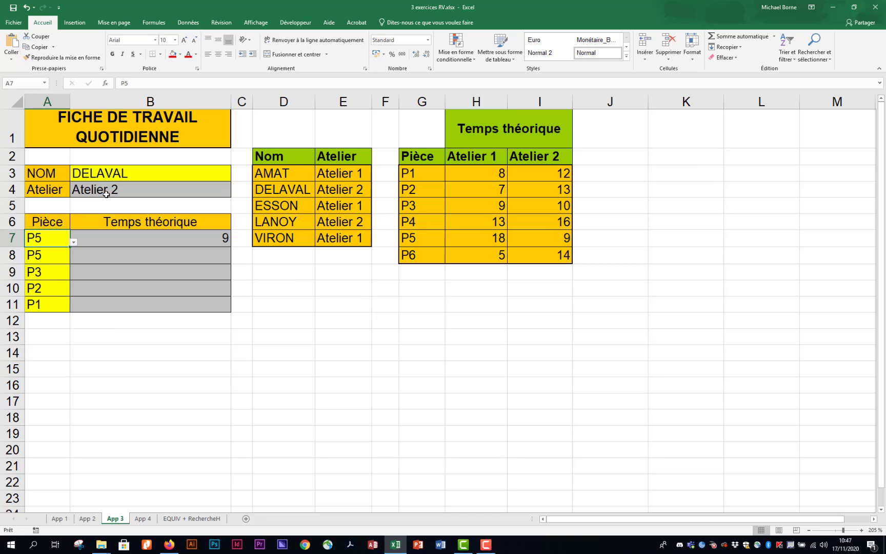
click(218, 174)
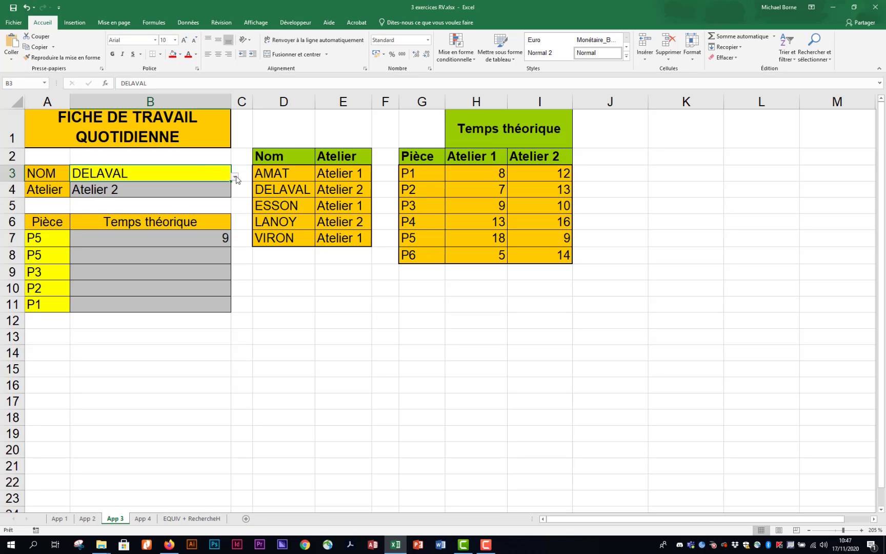
click(234, 177)
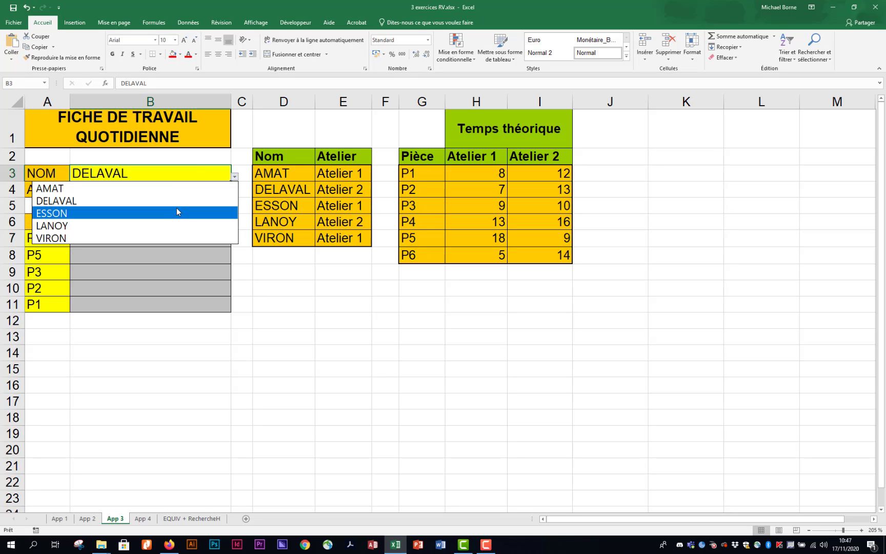
click(176, 210)
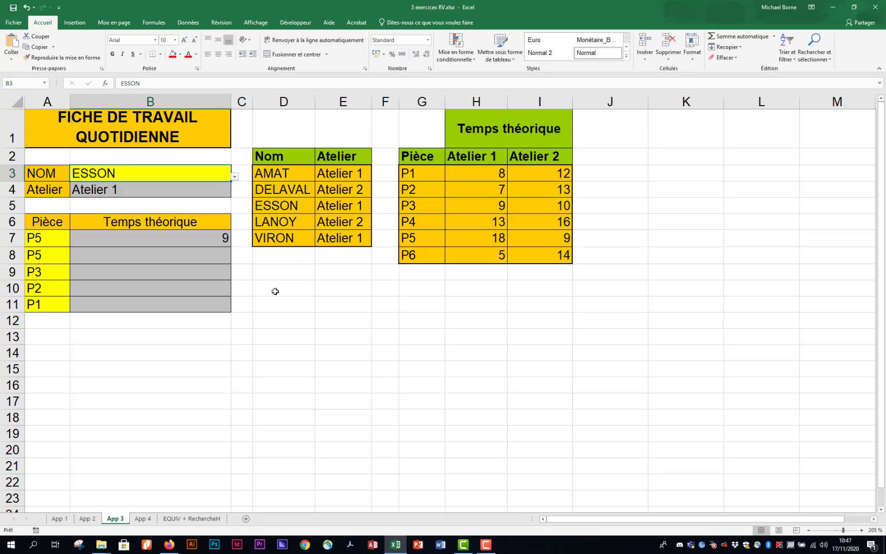
Enter =EQUIV(B4;G2:I2;0) in D10 to find the Atelier's column position in the Temps théorique table's header row.
click(281, 290)
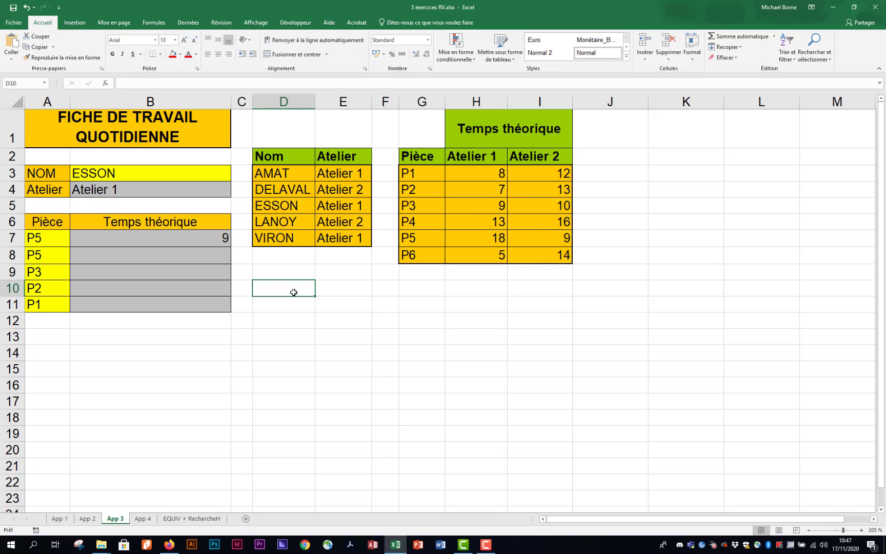
text(=equi)
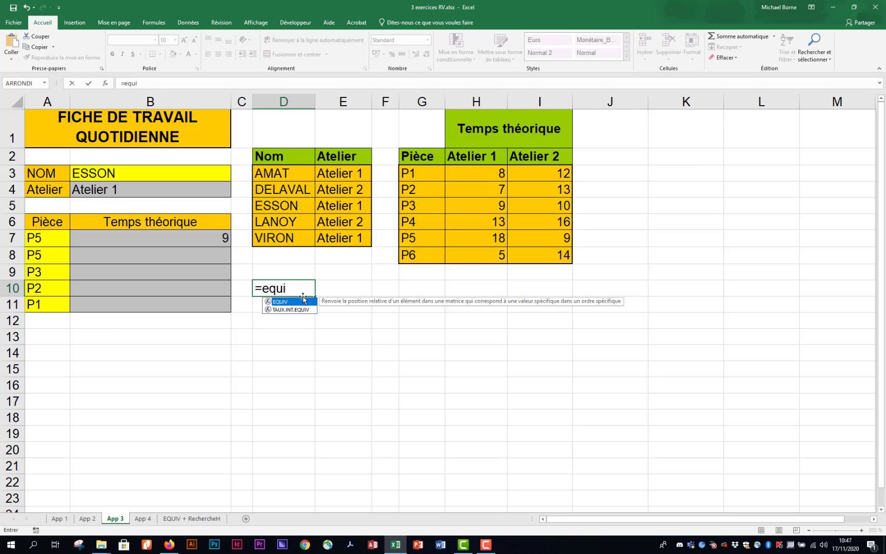
double_click(300, 303)
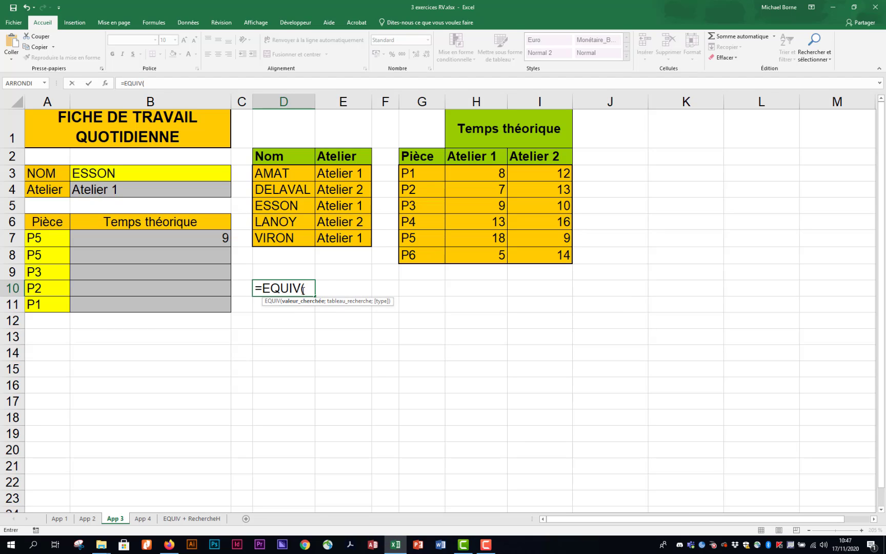
click(170, 188)
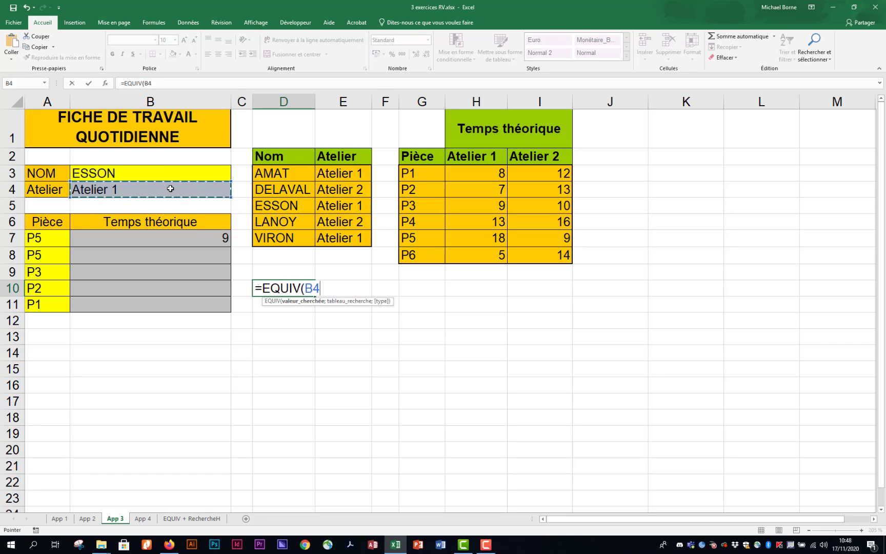
text(;)
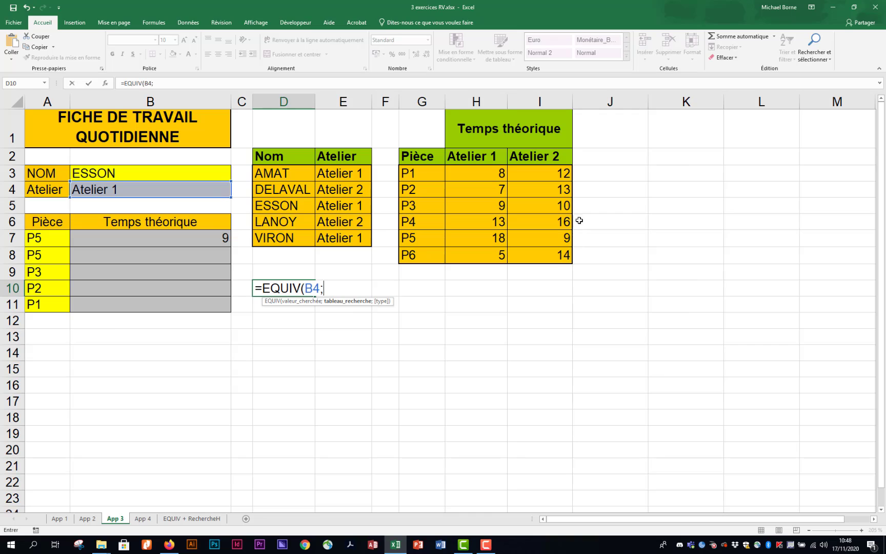
click(418, 158)
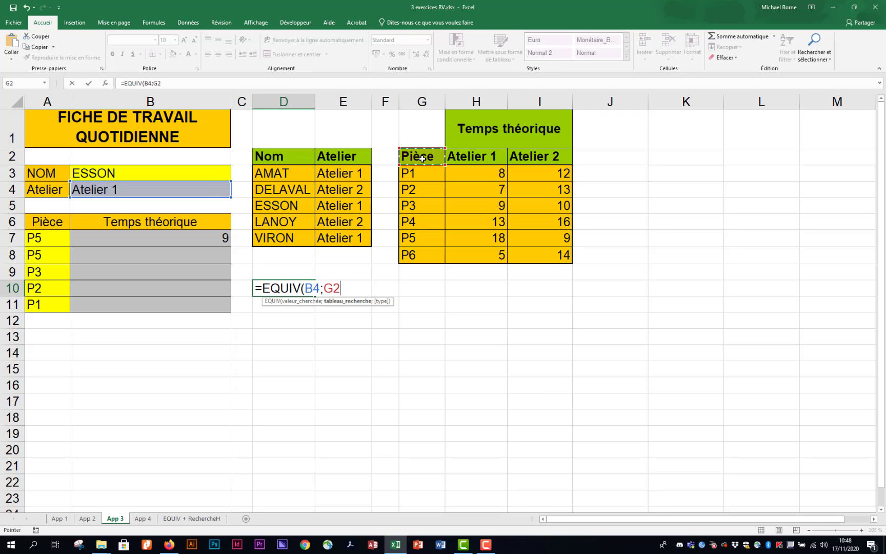
drag(422, 159, 534, 155)
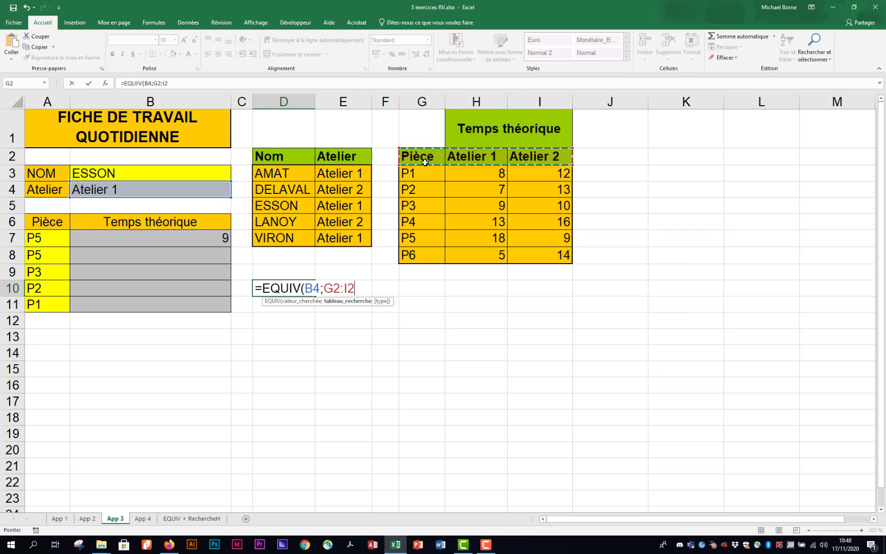
text(;)
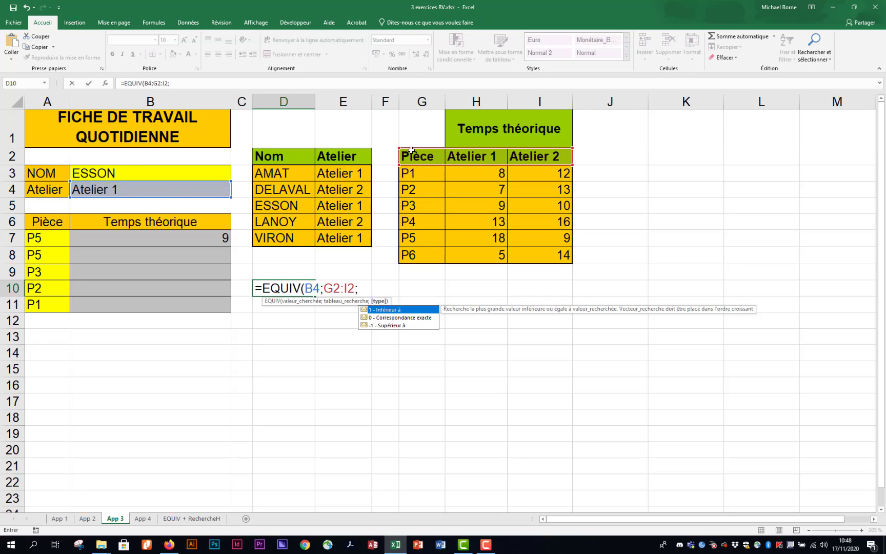
double_click(405, 317)
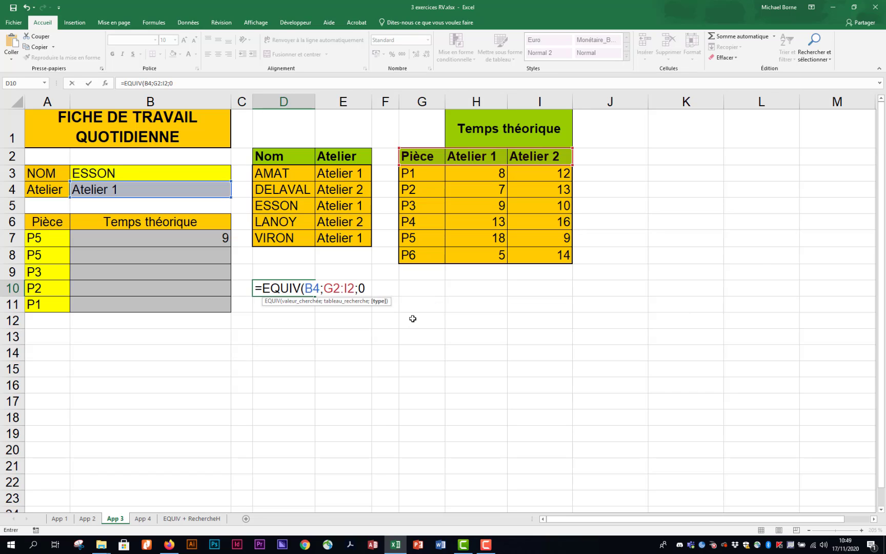
key(Return)
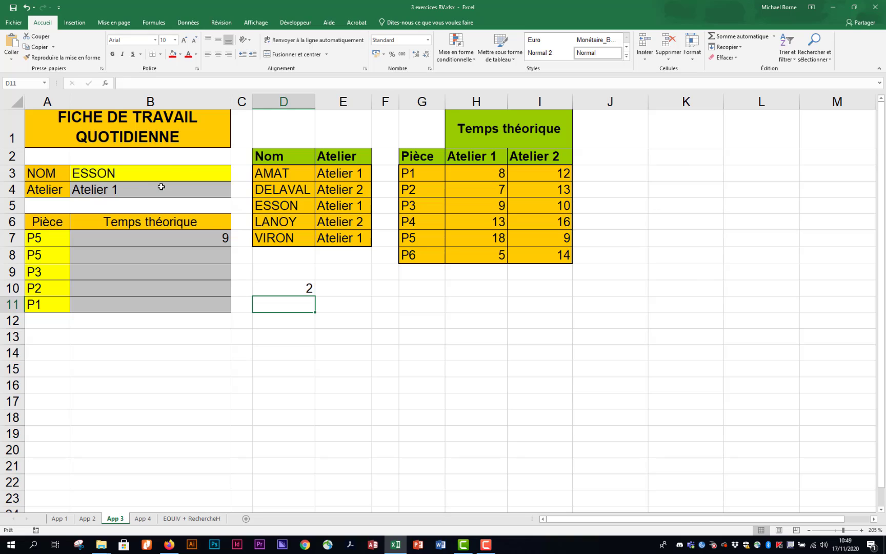
Test the EQUIV formula by choosing the second employee's name from the list as the NOM in B3.
click(177, 173)
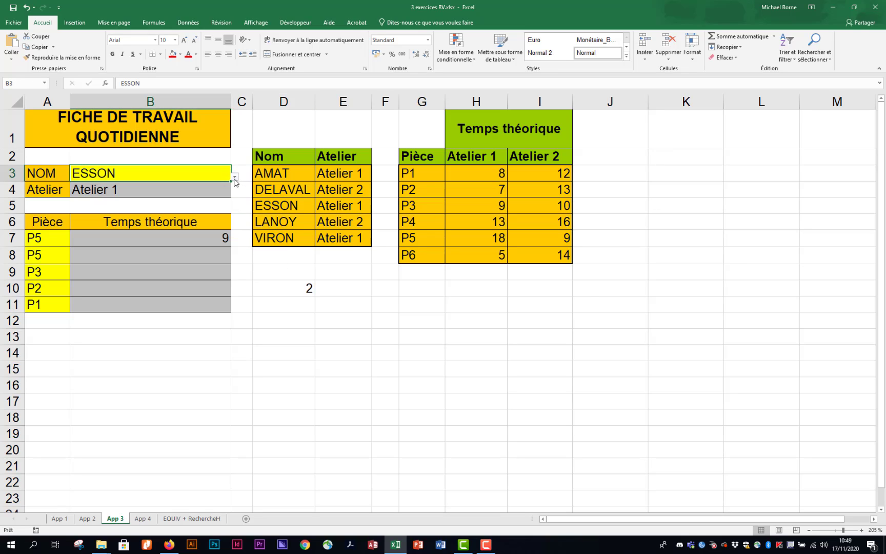
click(234, 176)
key(Escape)
click(169, 200)
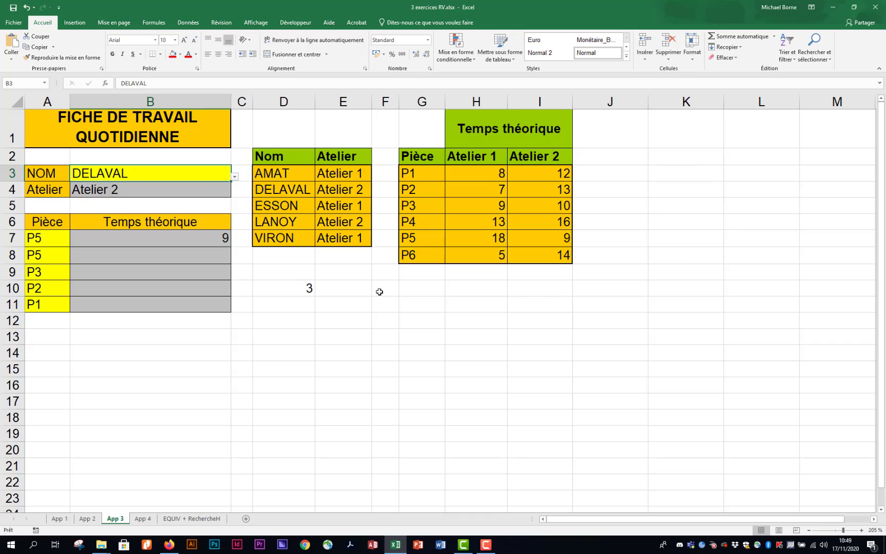
Copy EQUIV(B4;G2:I2;0) from D10 and put it in place of the column index 3 in B7's RECHERCHEV formula.
click(304, 291)
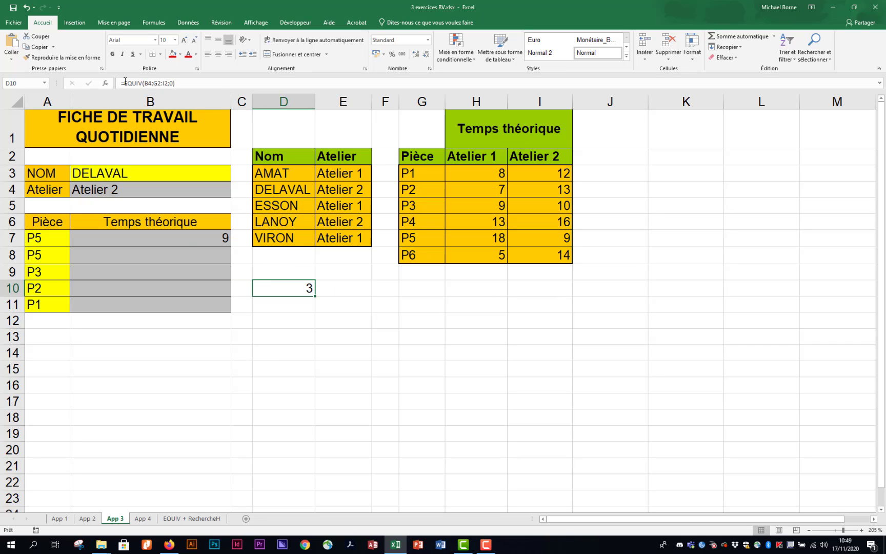
drag(125, 82, 188, 83)
key(ctrl+c)
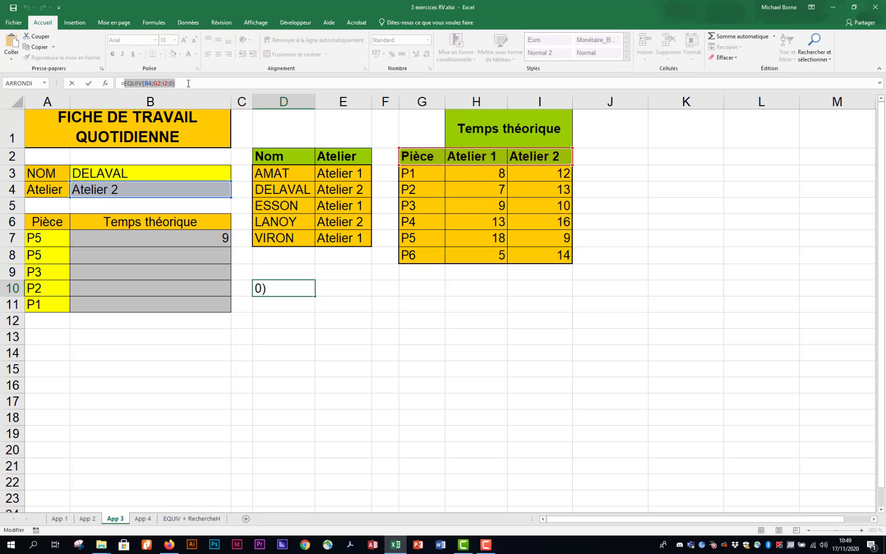
key(Escape)
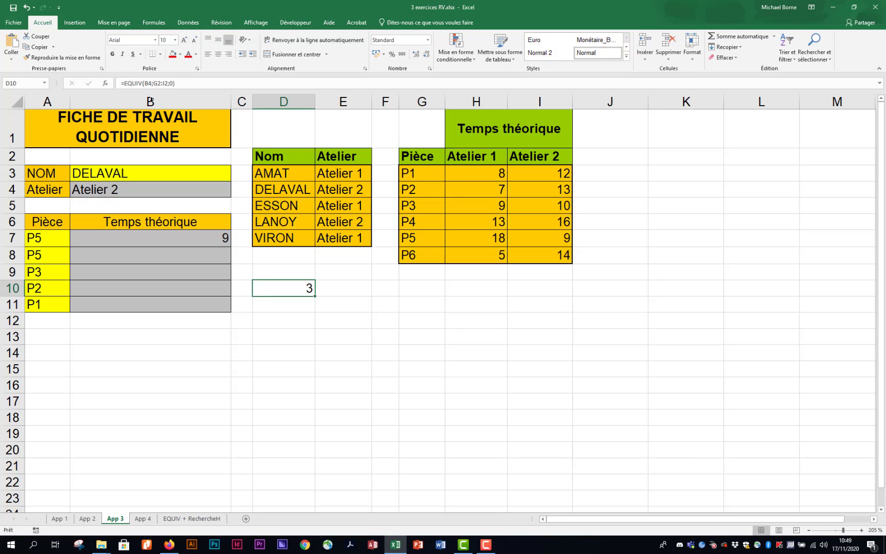
double_click(182, 237)
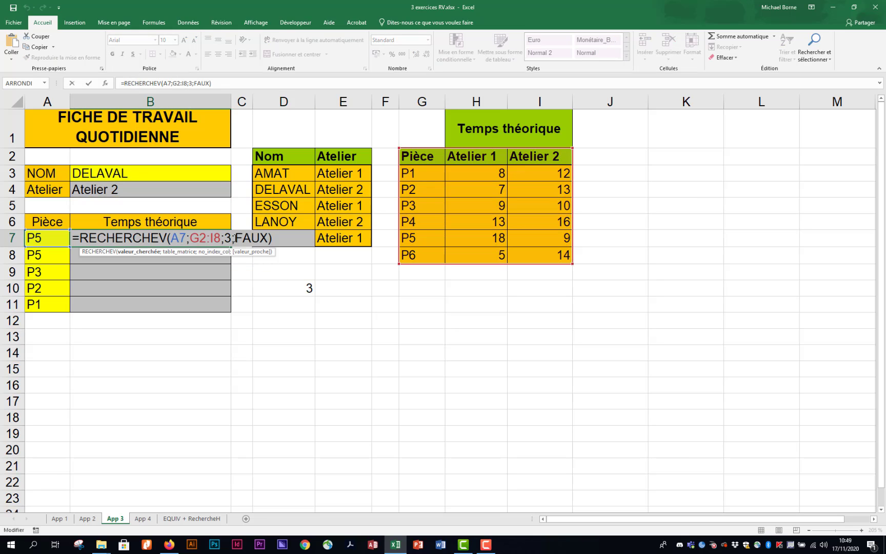
click(232, 237)
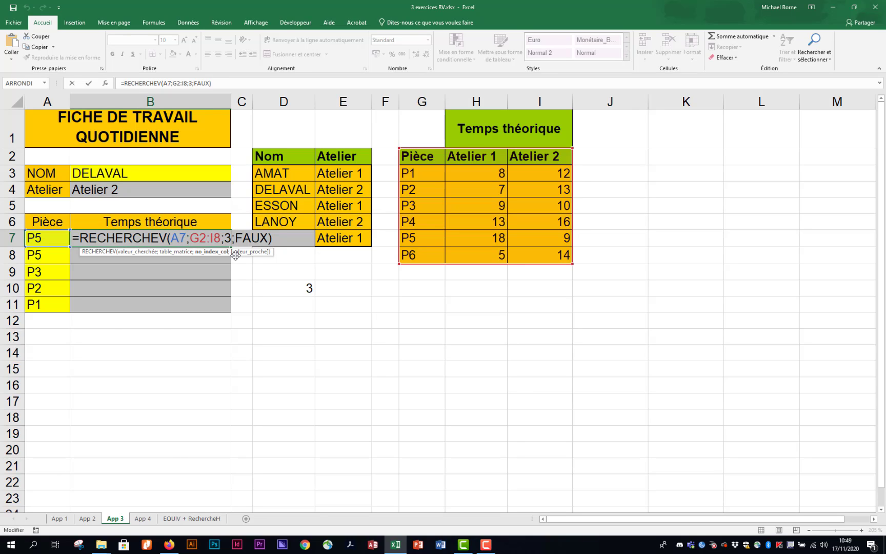
key(BackSpace)
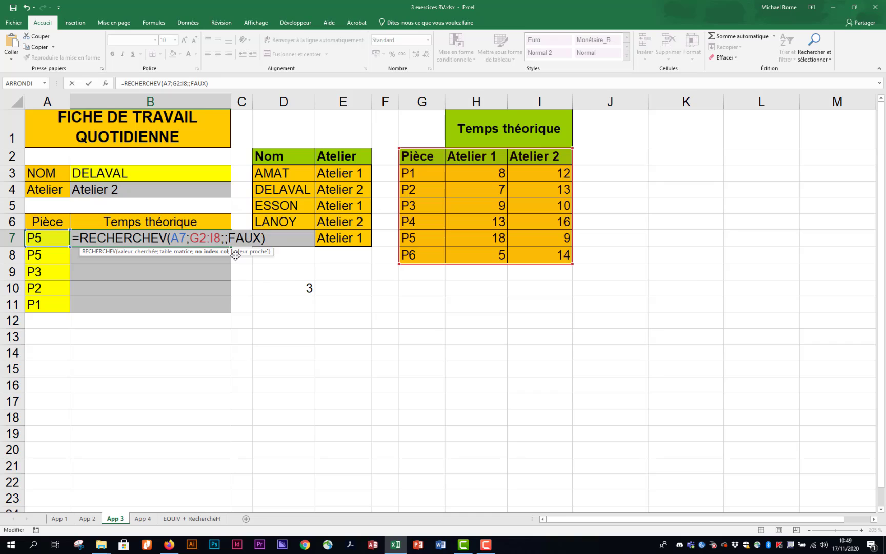
key(ctrl+v)
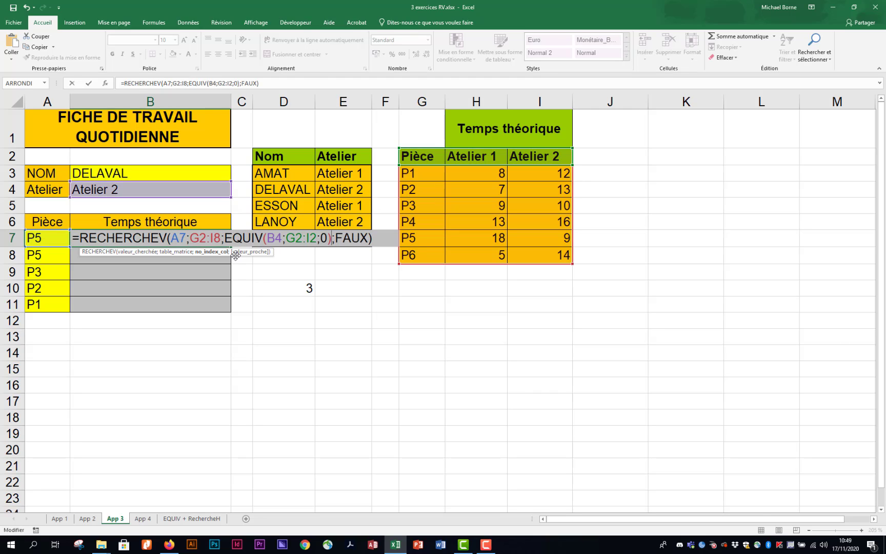
key(Return)
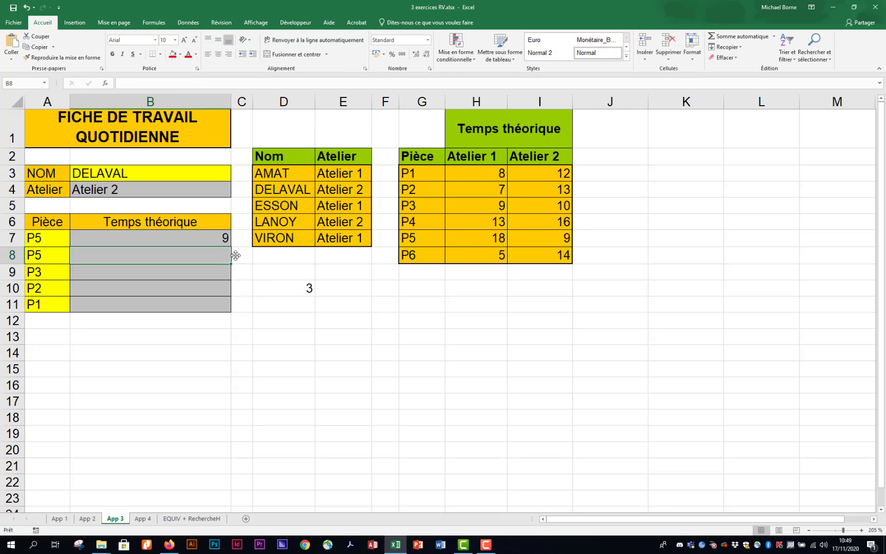
Test the combined formula by choosing the third employee's name as the NOM in B3 and P2 as the Pièce in A7.
click(211, 176)
click(235, 178)
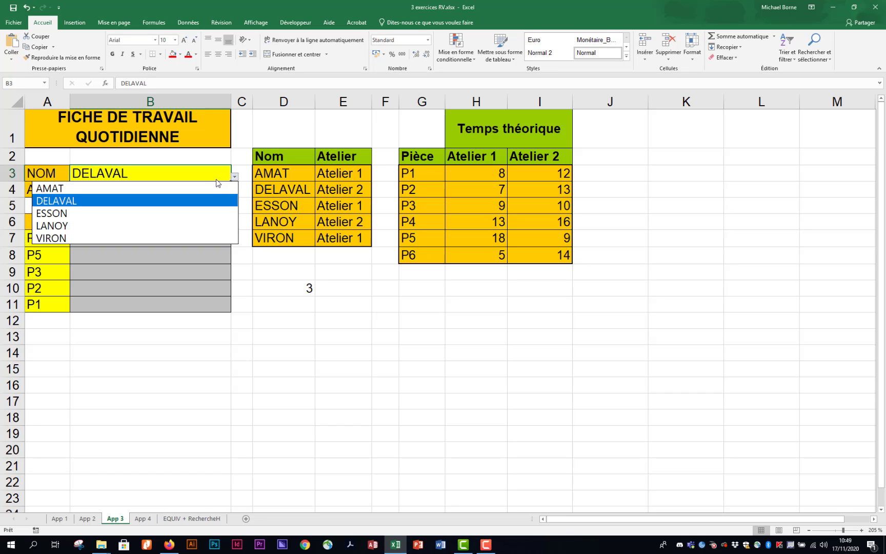
click(201, 212)
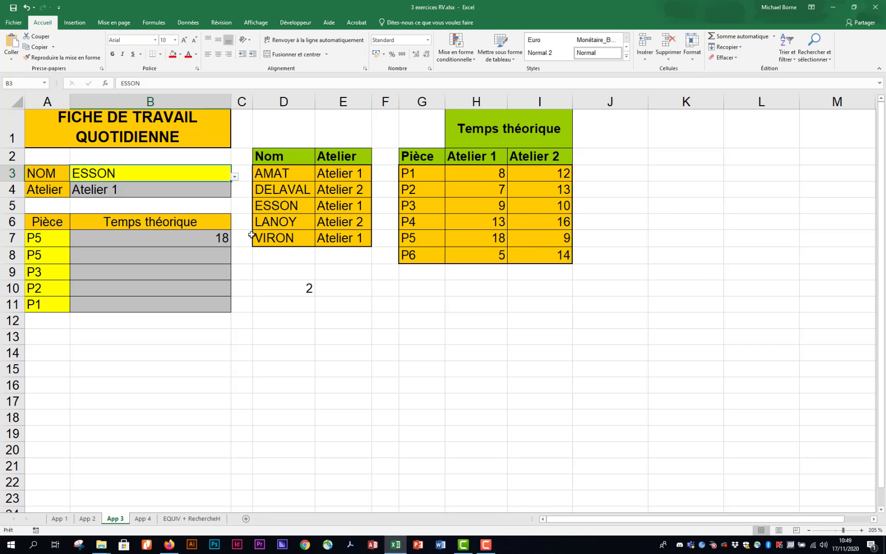
click(59, 239)
click(74, 243)
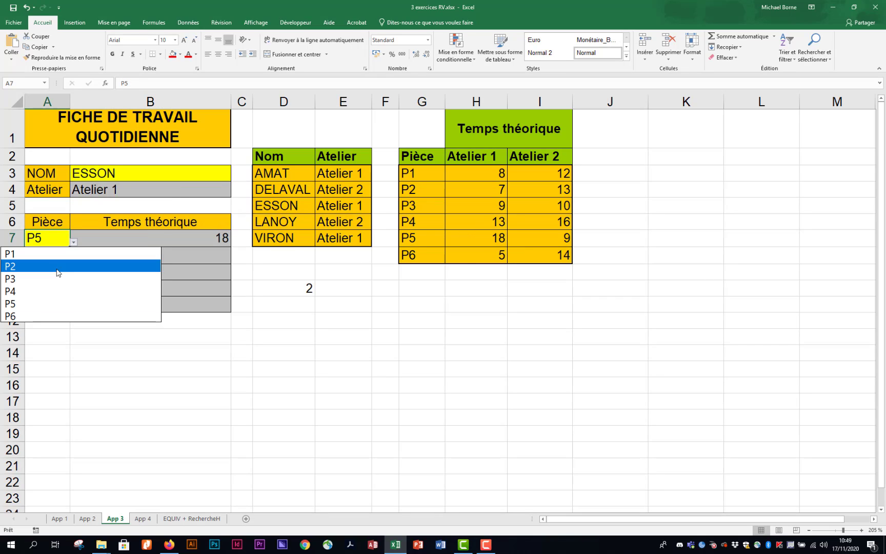
click(59, 263)
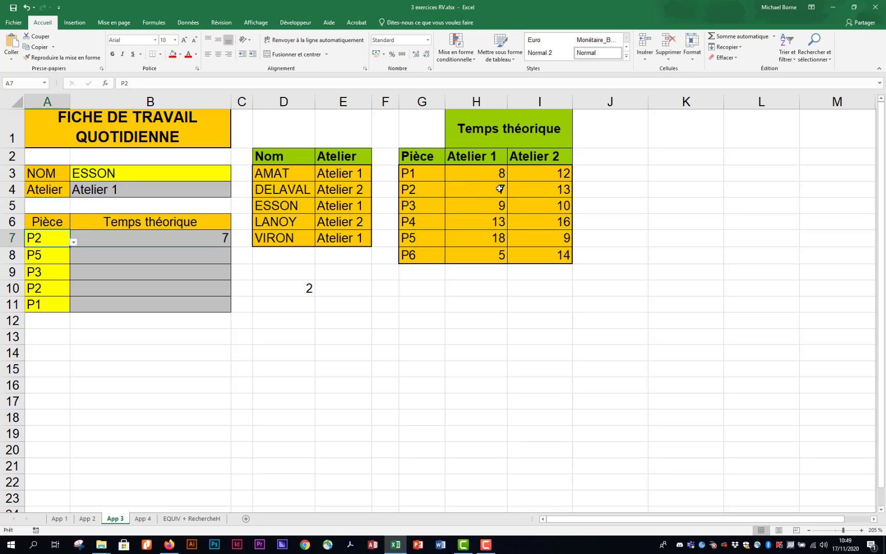
Fill the B7 formula down to B11 and examine the cell references of the copy in B10.
click(213, 241)
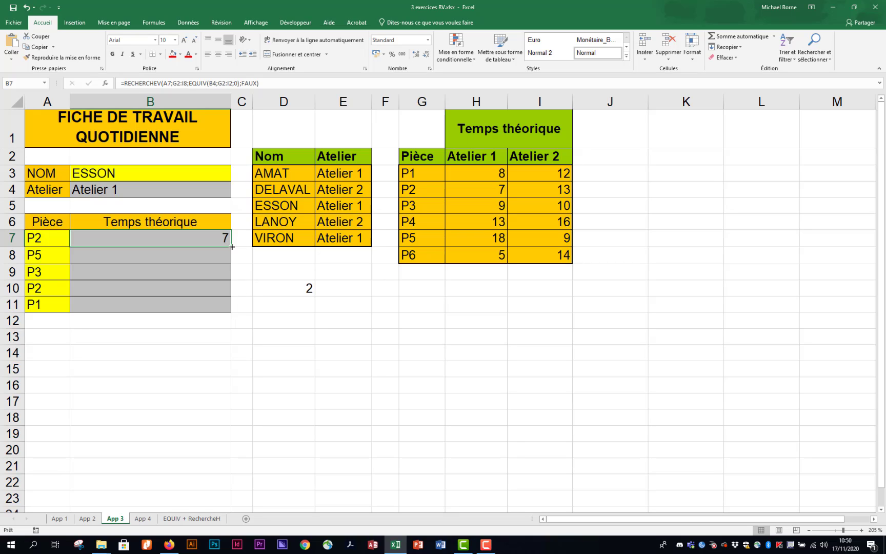
drag(232, 247, 232, 313)
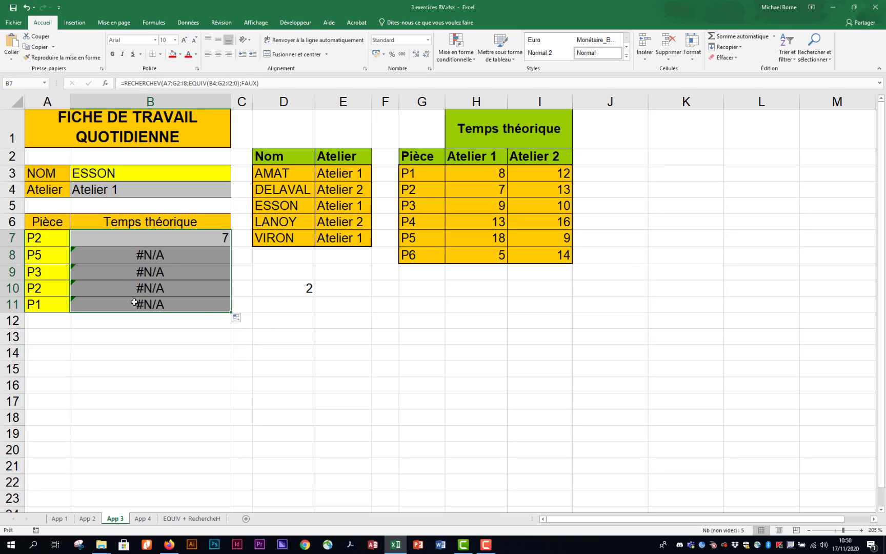
double_click(190, 289)
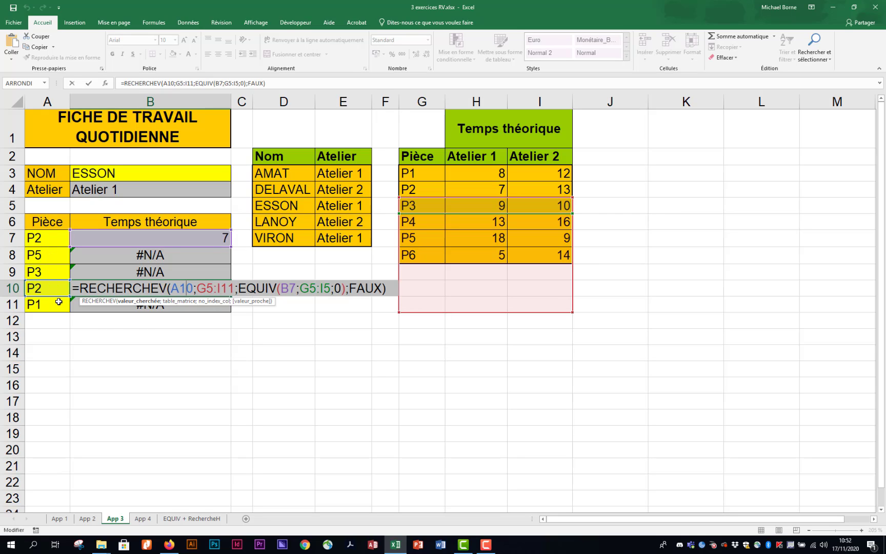
key(ctrl+Return)
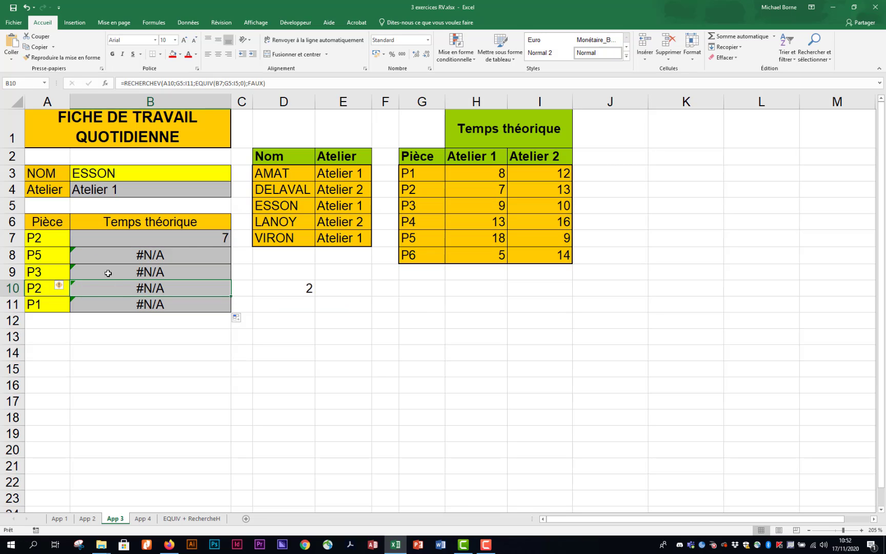
Make the RECHERCHEV table range in B7's formula absolute as $G$2:$I$8.
double_click(188, 240)
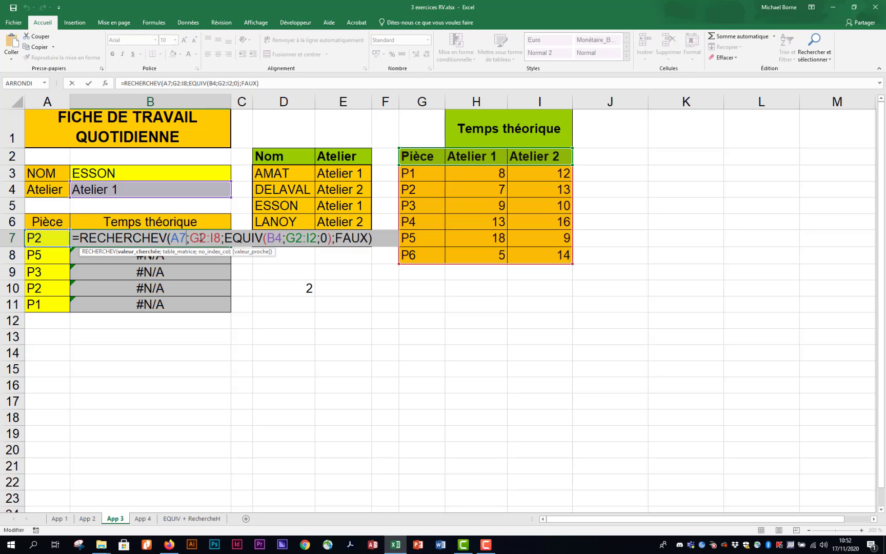
click(200, 238)
key(F4)
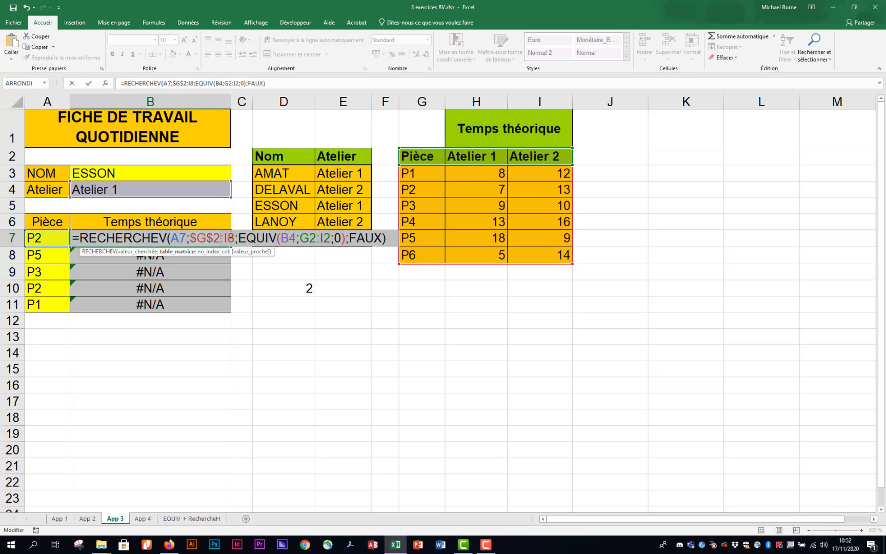
click(231, 238)
key(F4)
Make B7's EQUIV references absolute as $B$4 and $G$2:$I$2, and fill the formula down to B11.
click(306, 239)
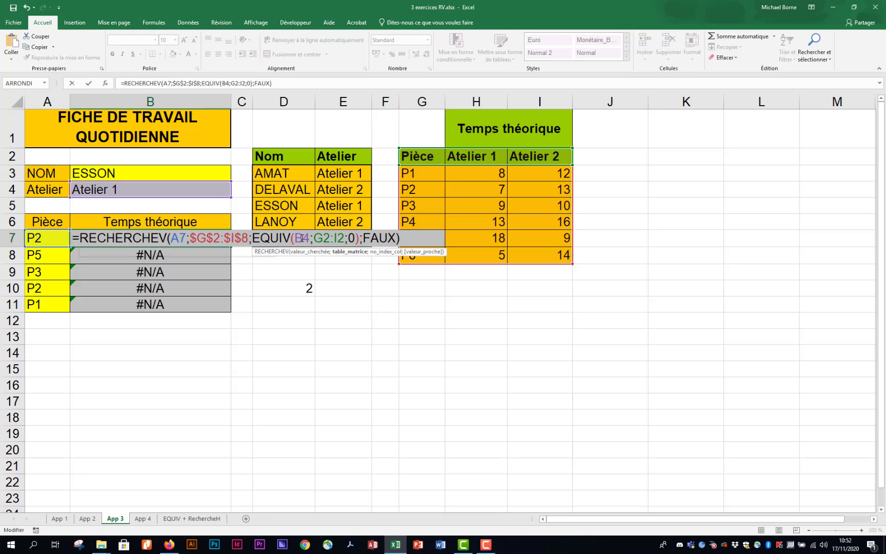
key(F4)
click(334, 237)
key(F4)
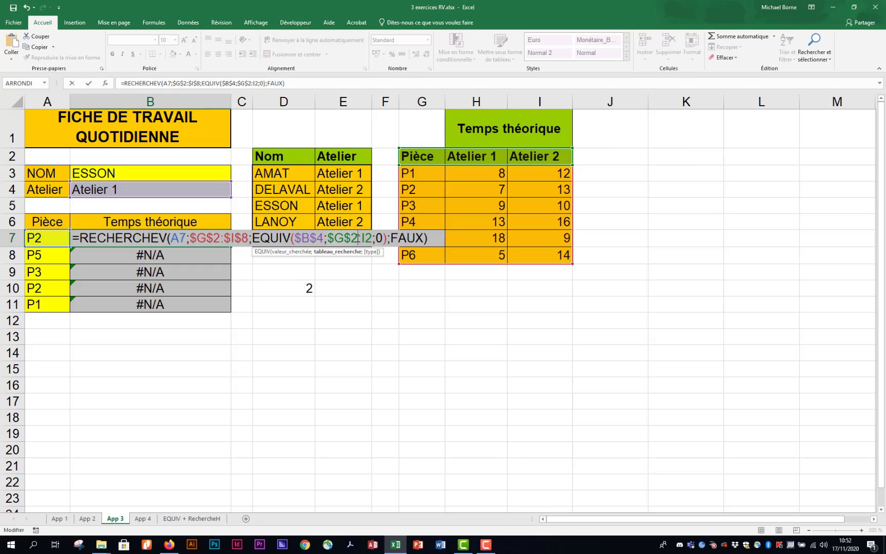
click(366, 237)
key(F4)
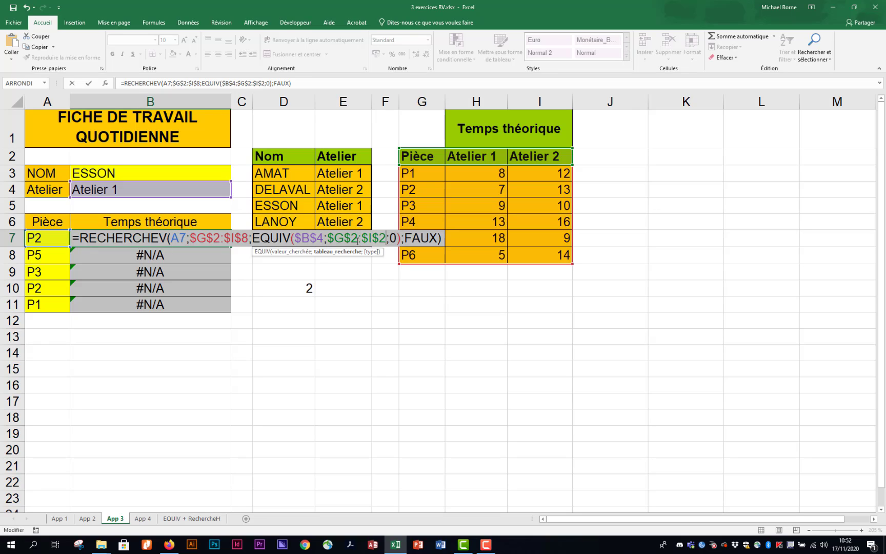
key(Return)
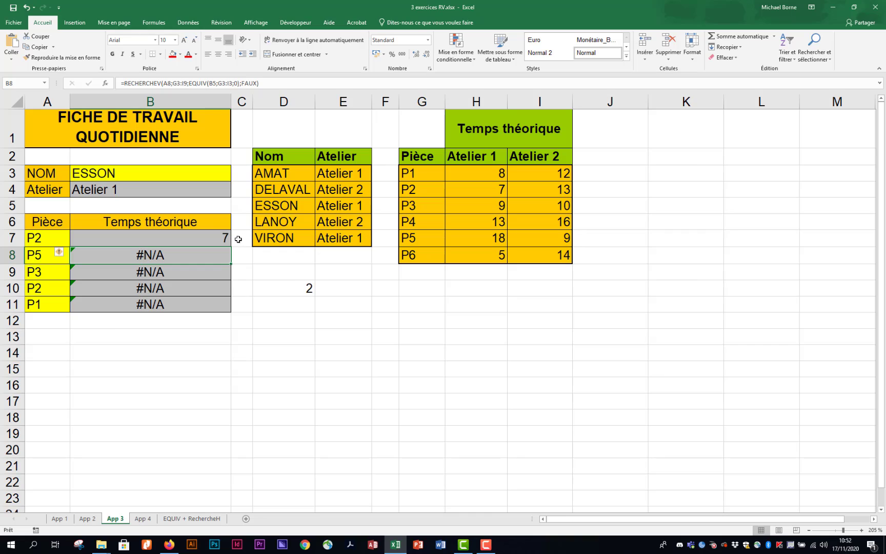
click(215, 237)
drag(231, 246, 233, 310)
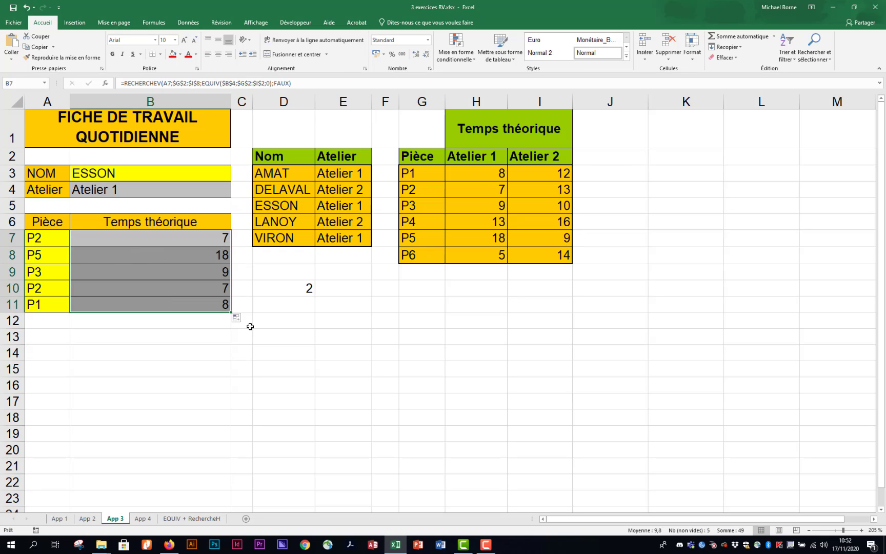
Examine the filled formula in B10, and make the RECHERCHEV table range in B7 absolute on rows only as G$2:I$8.
double_click(190, 289)
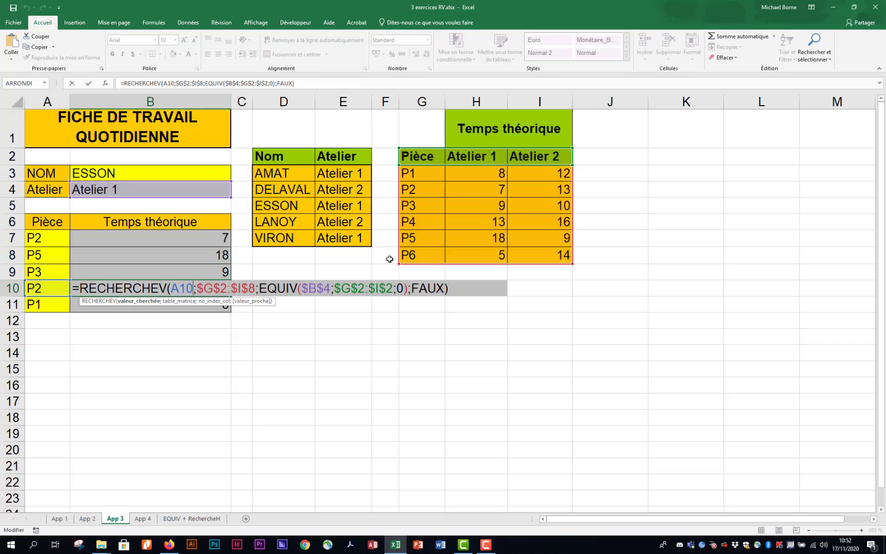
key(Return)
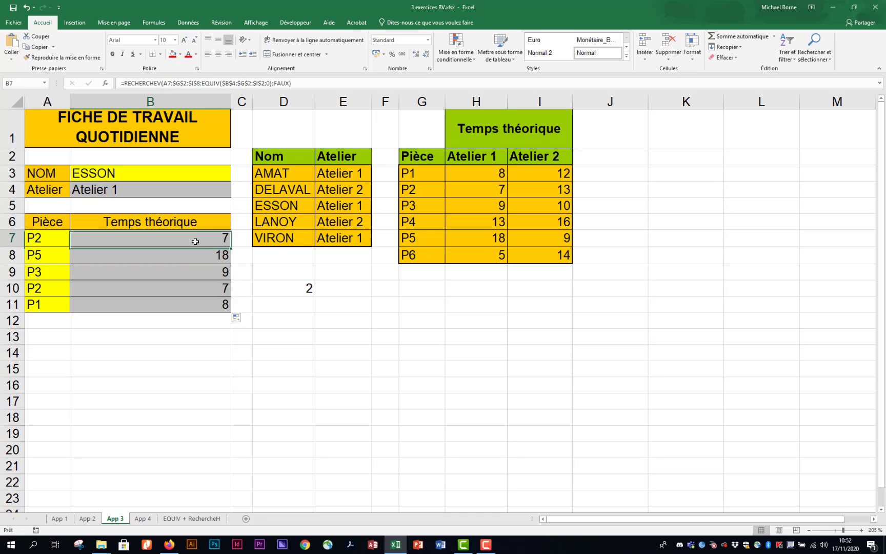
double_click(196, 243)
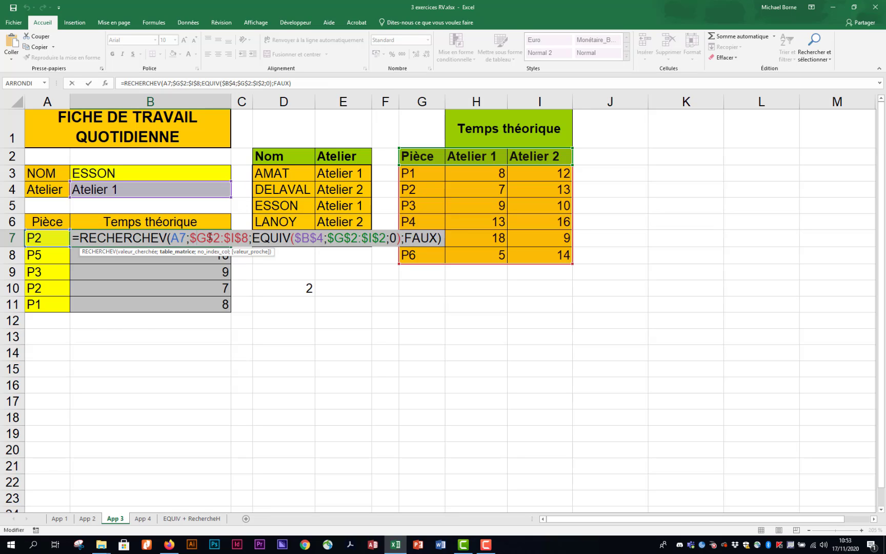
key(BackSpace)
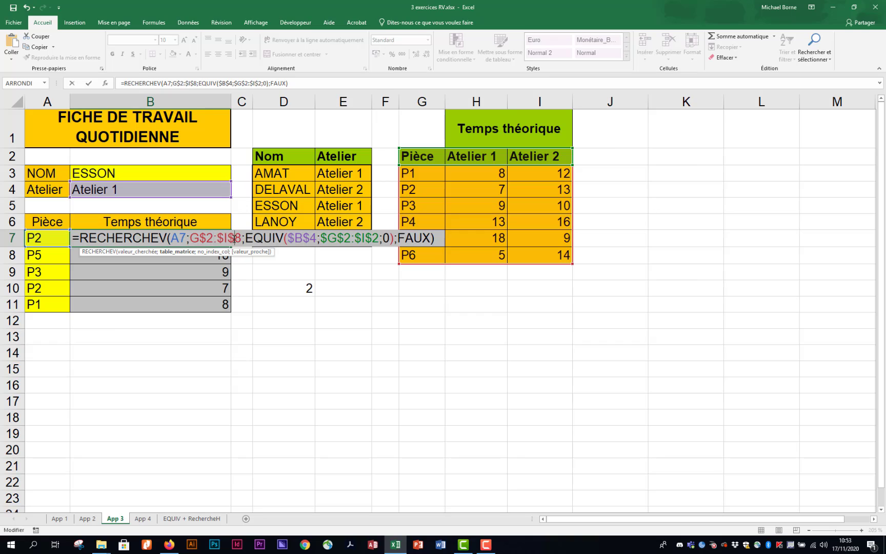
key(BackSpace)
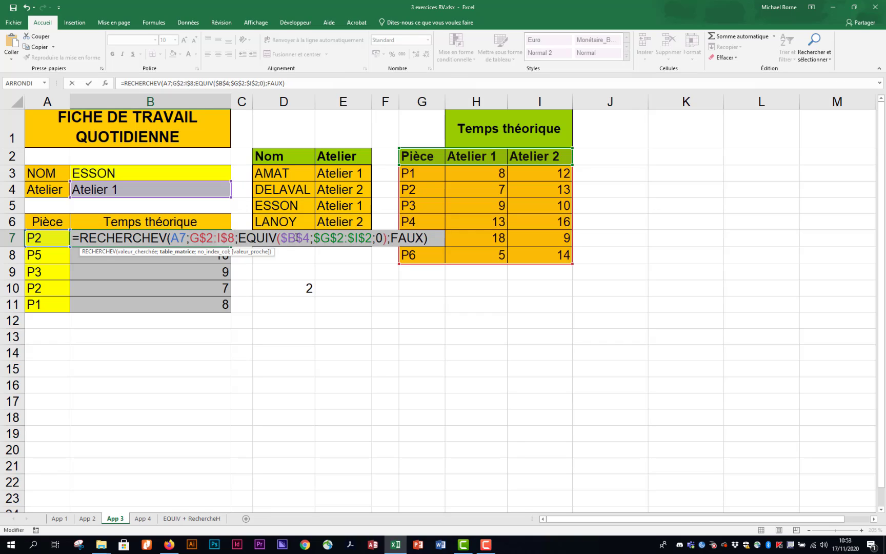
Make B7's EQUIV references absolute on rows only, as B$4 and G$2:I$2.
click(298, 238)
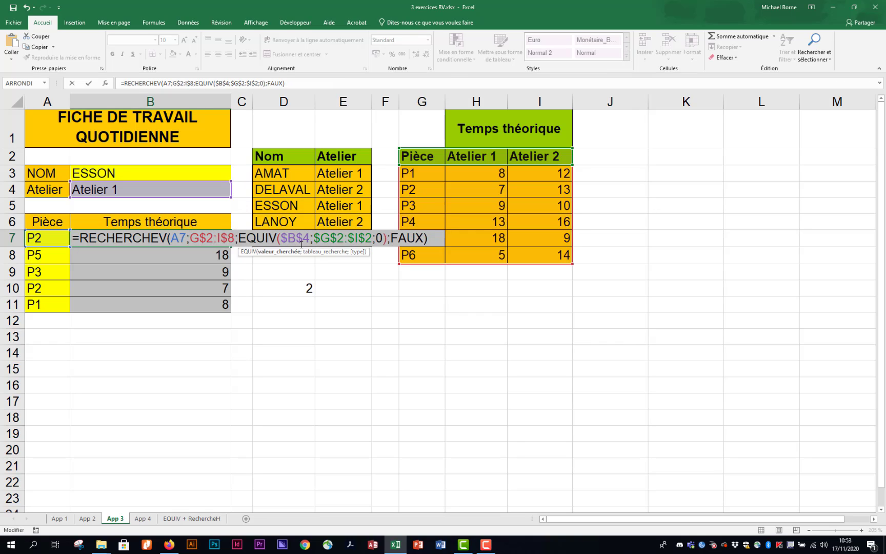
key(F4)
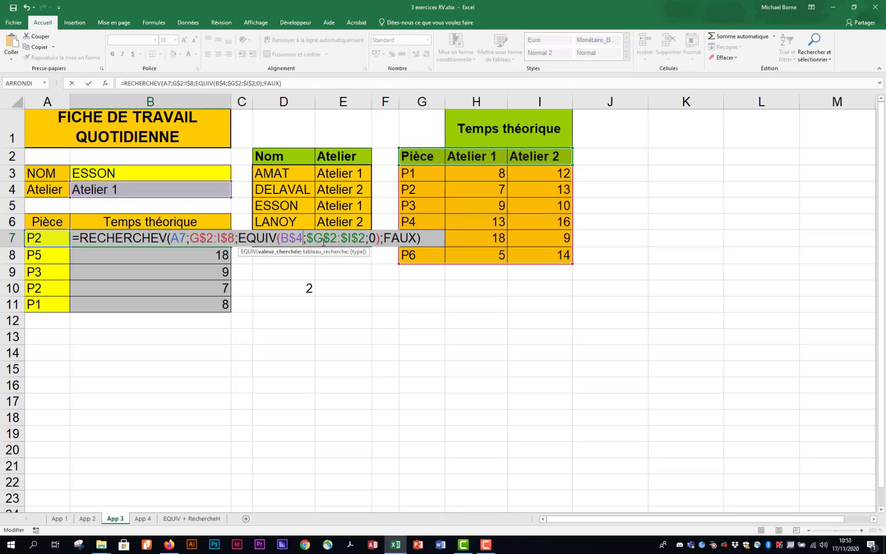
click(324, 238)
key(F4)
click(346, 237)
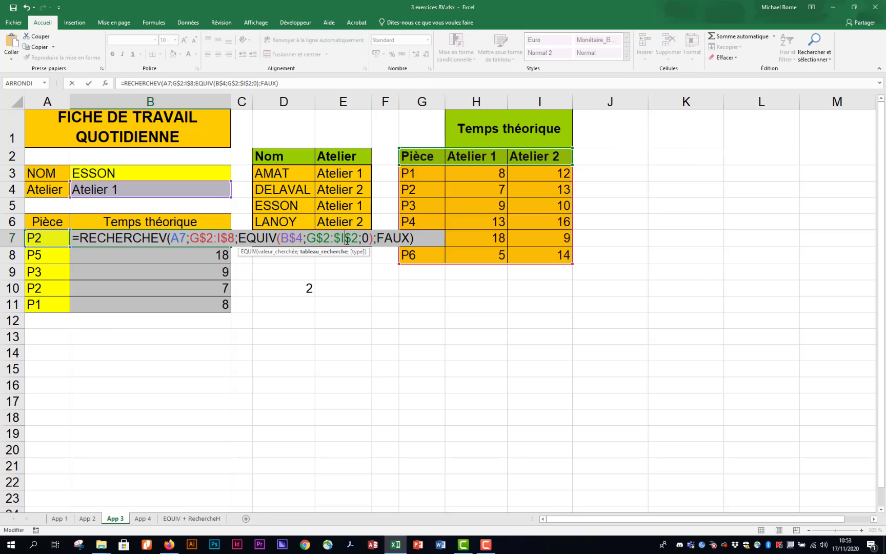
key(F4)
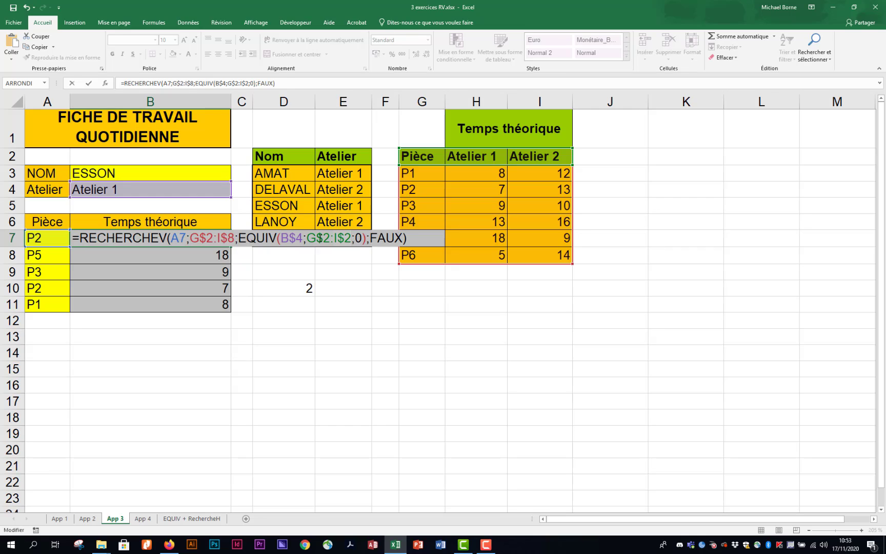
key(Return)
Fill the B7 formula down to B11 and examine the references of the copy in B11.
click(222, 241)
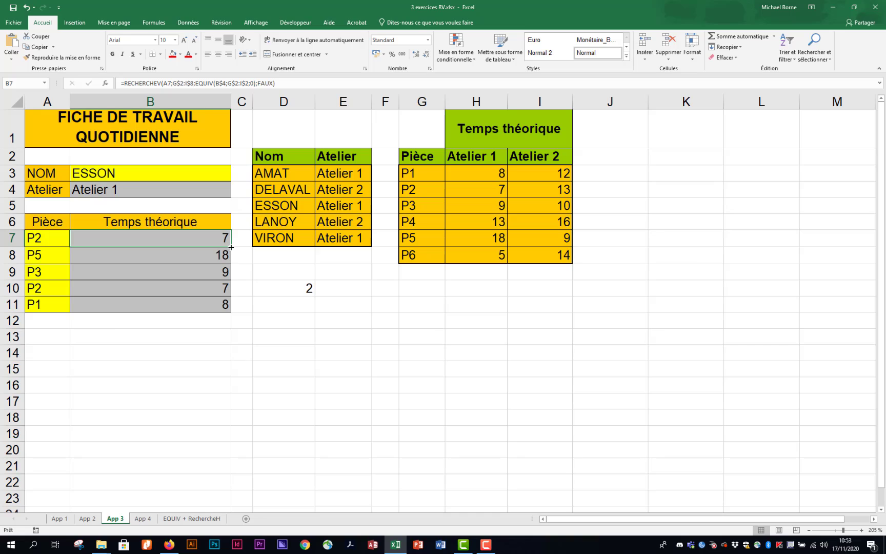
drag(231, 247, 231, 309)
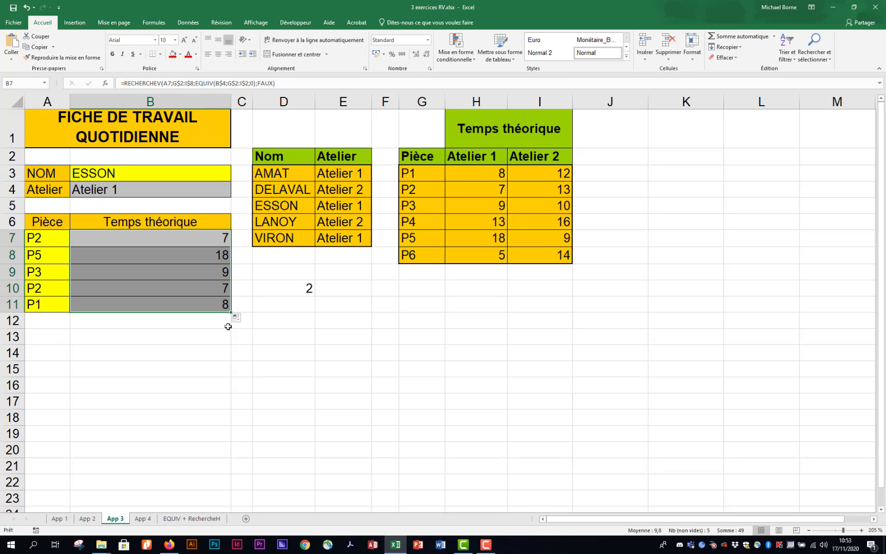
double_click(213, 306)
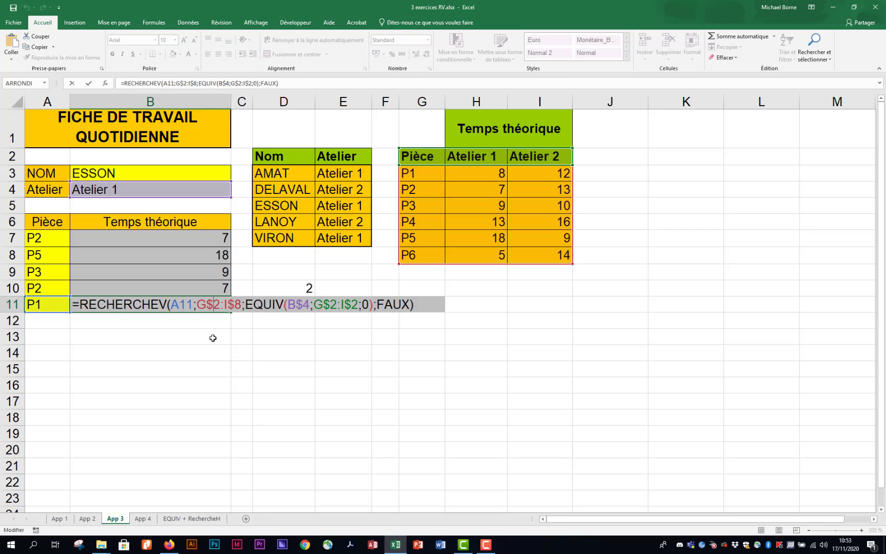
key(Escape)
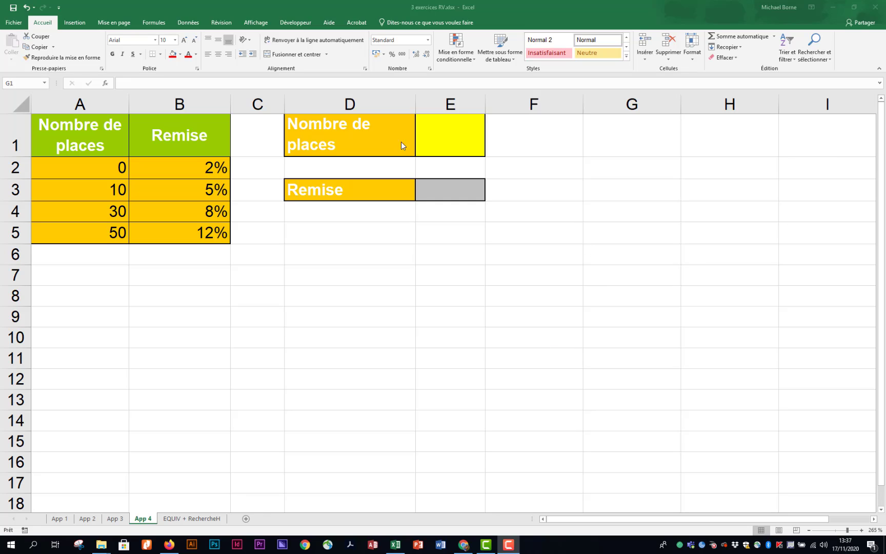
On the App 4 sheet, enter 45 as the Nombre de places in E1.
click(454, 139)
click(455, 139)
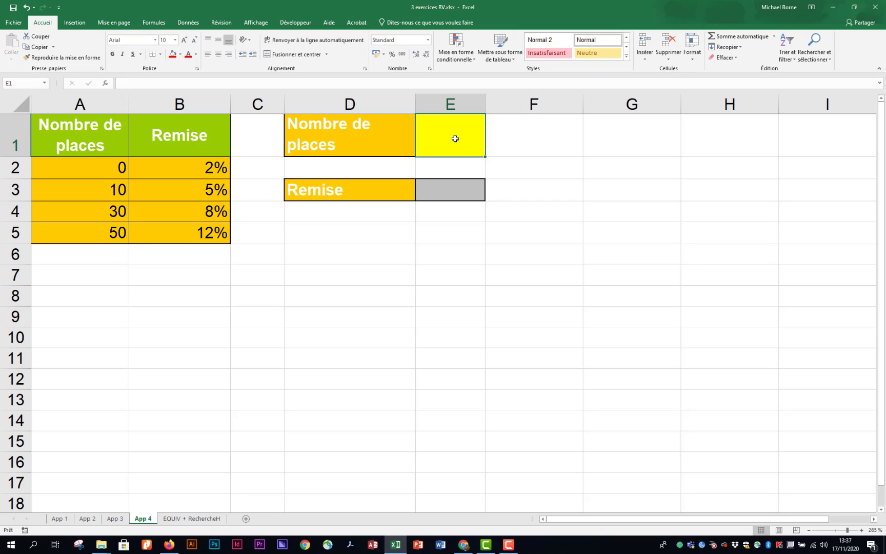
text(45)
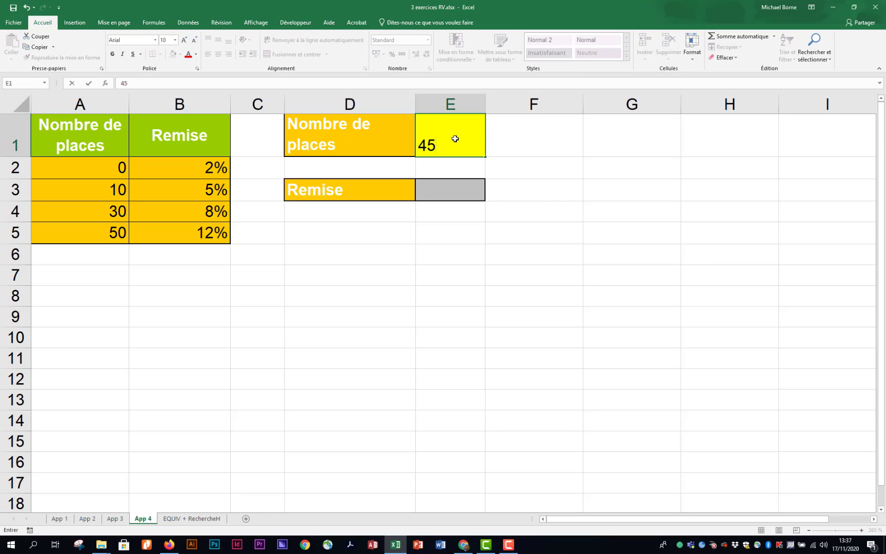
key(Return)
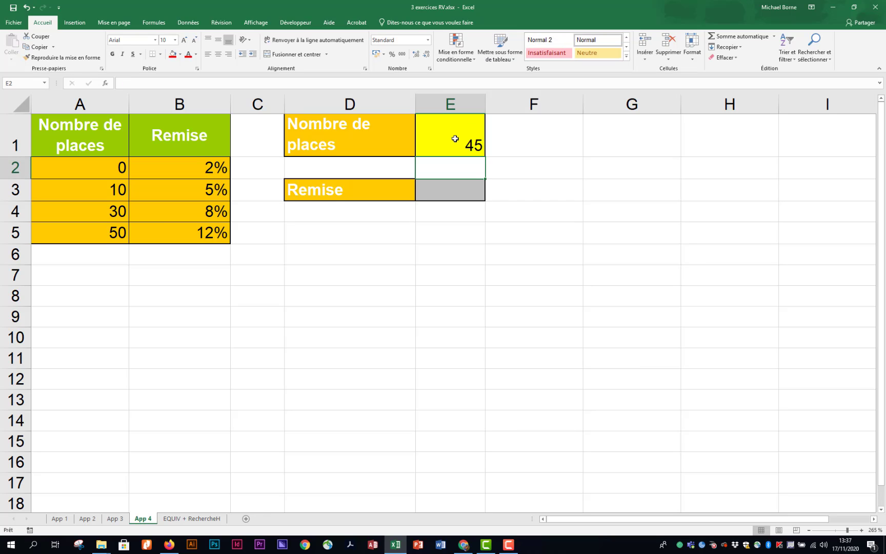
Enter an INDEX formula for the Remise in E3, using table A1:B5, row 4 and column 2.
click(468, 192)
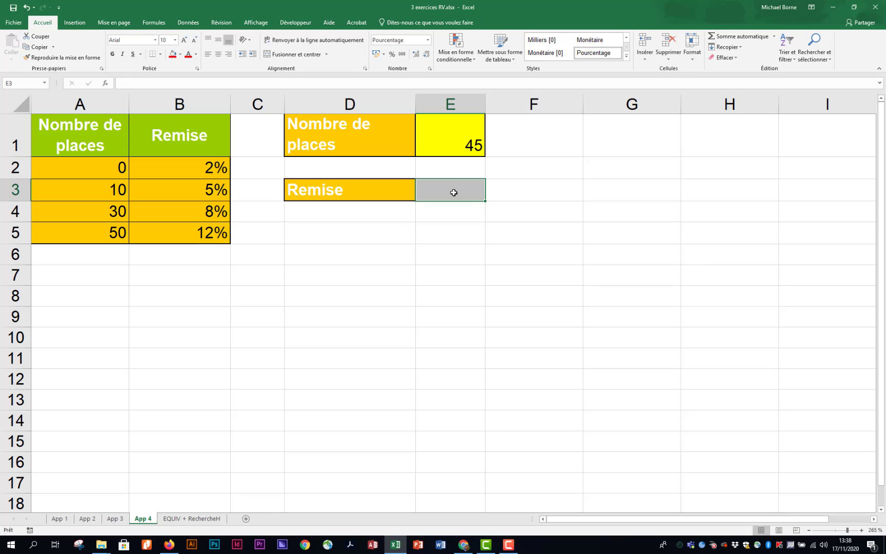
text(=inde)
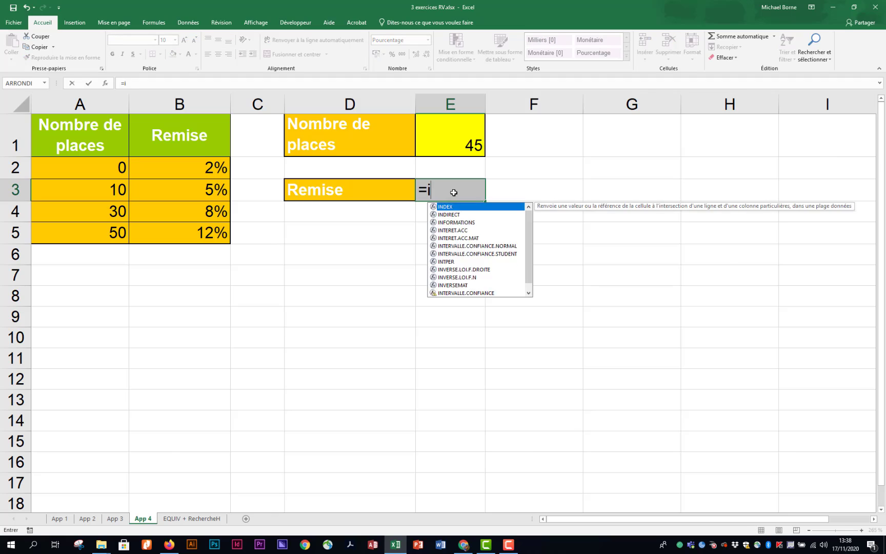
double_click(446, 207)
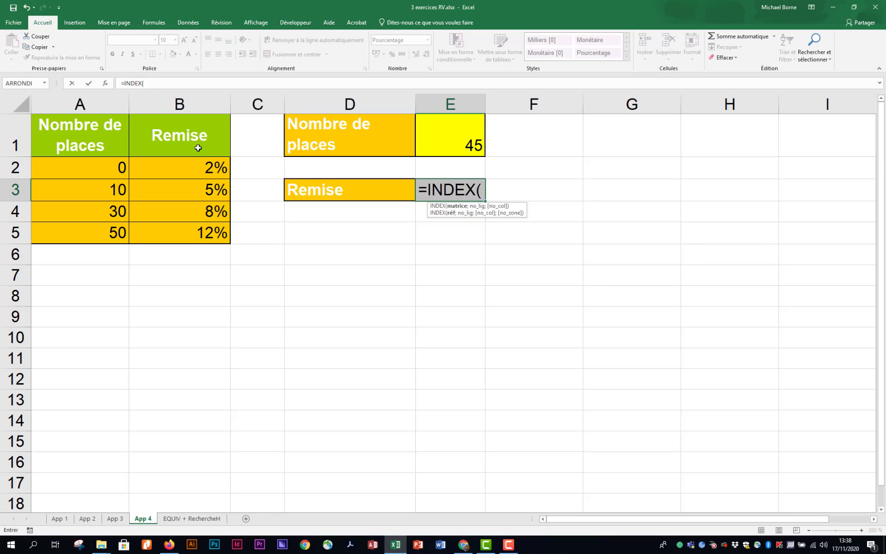
drag(83, 132, 174, 232)
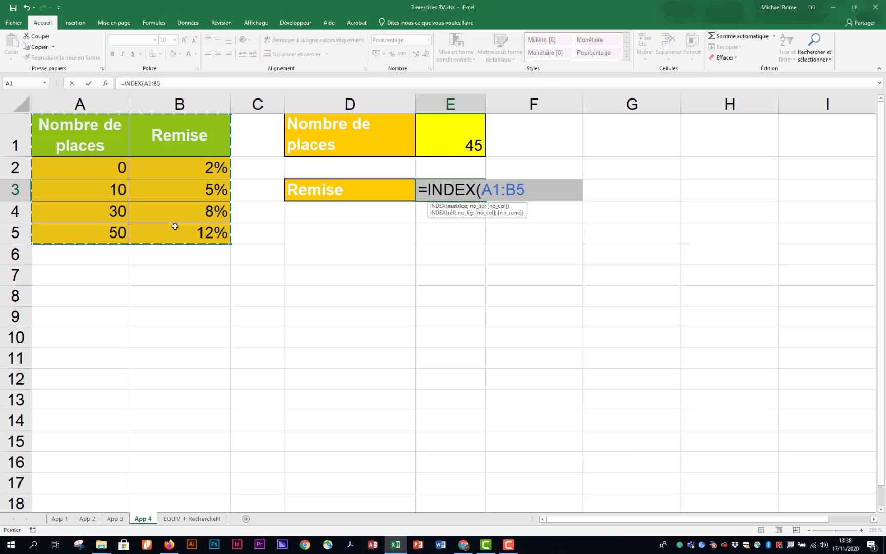
text(;)
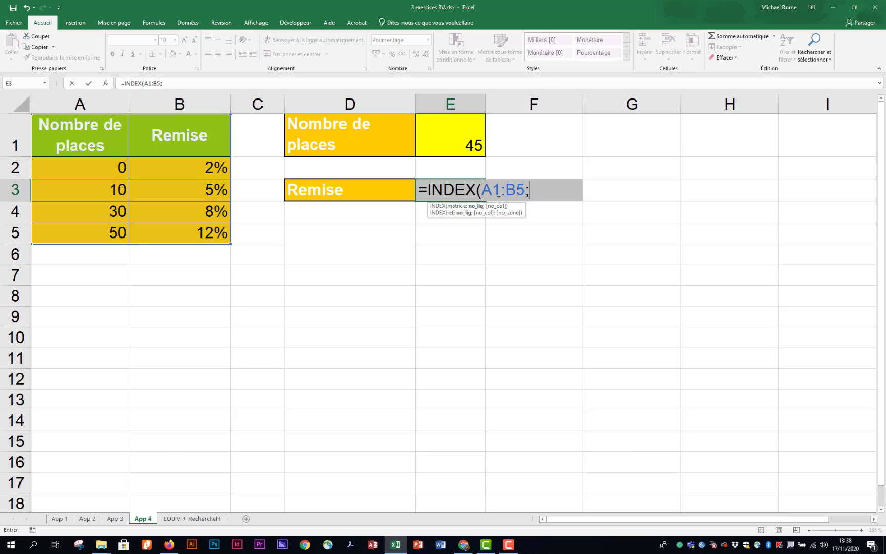
text(4)
text(;)
text(2)
key(Return)
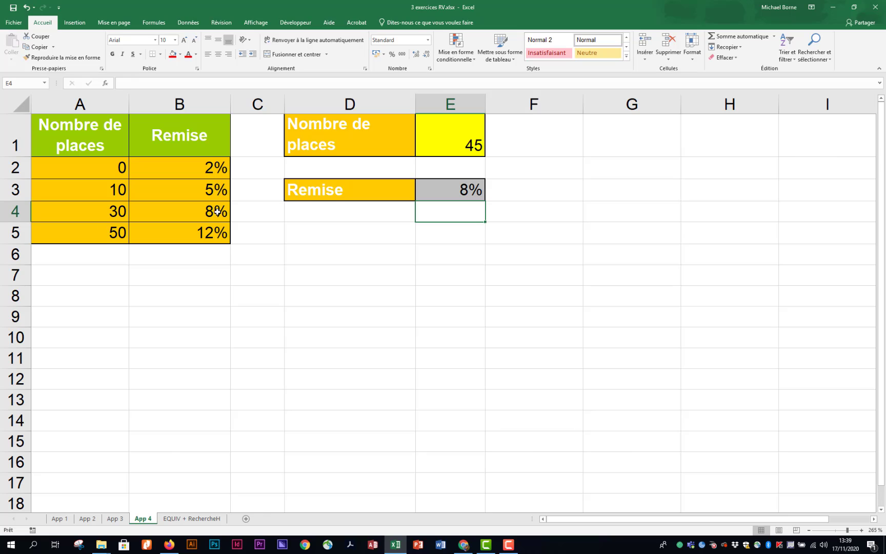
Test the INDEX formula by changing the Nombre de places in E1 to 56.
click(450, 144)
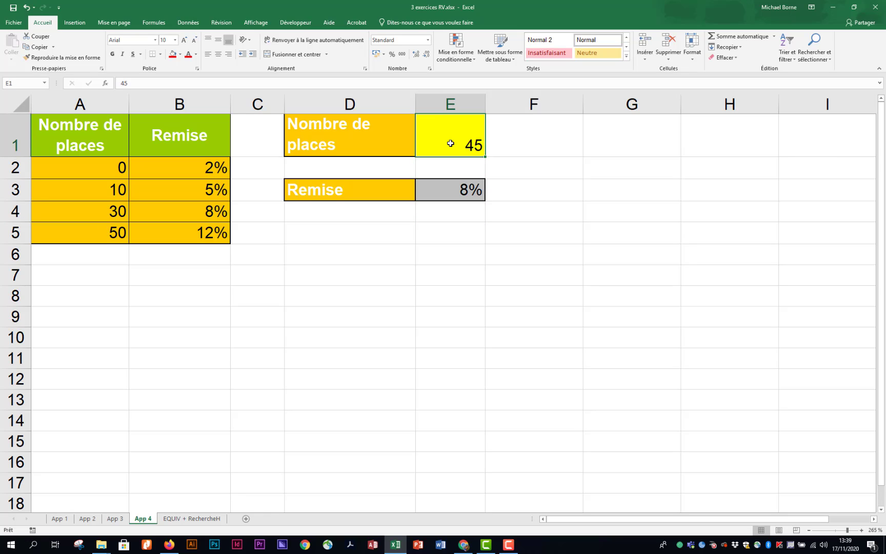
text(56)
key(Return)
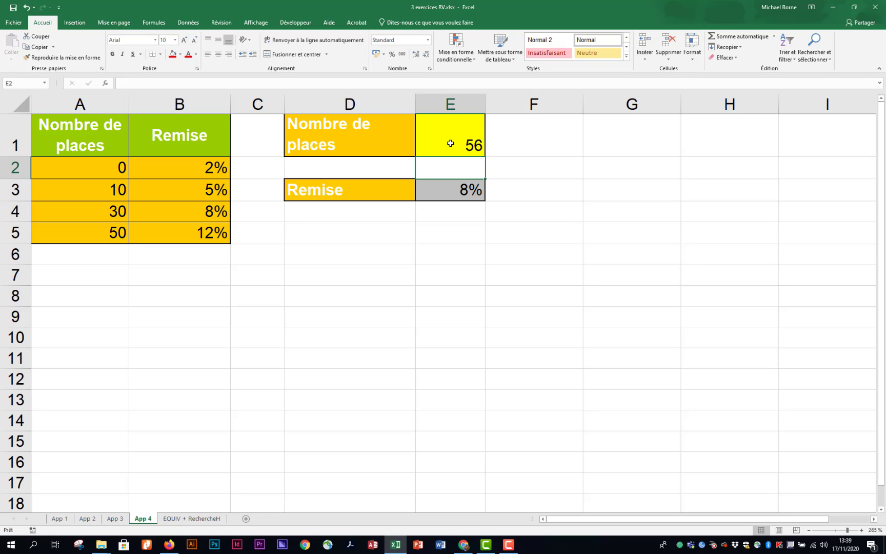
Enter =EQUIV(E1;A1:A5;1) in E5 to find the row position of the Nombre de places, using the 1 - Inférieur à match type.
click(453, 237)
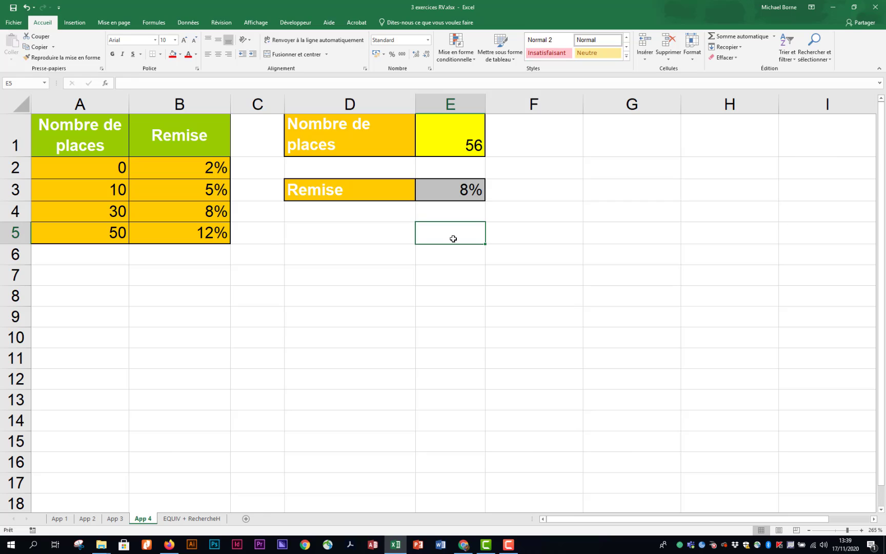
text(=eq)
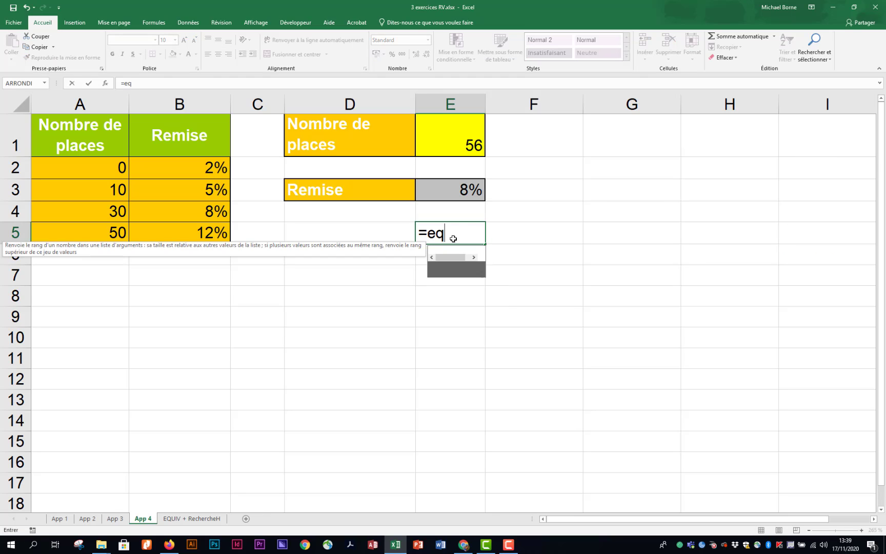
text(ui)
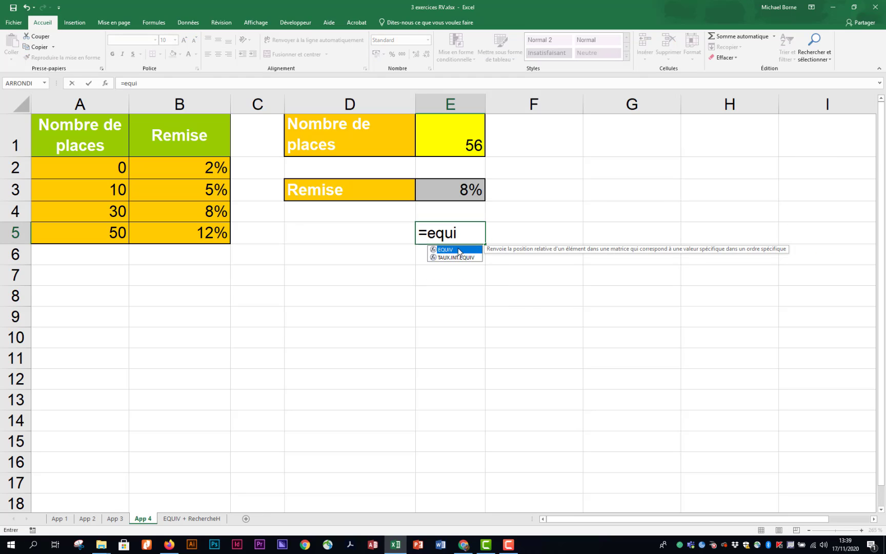
double_click(460, 251)
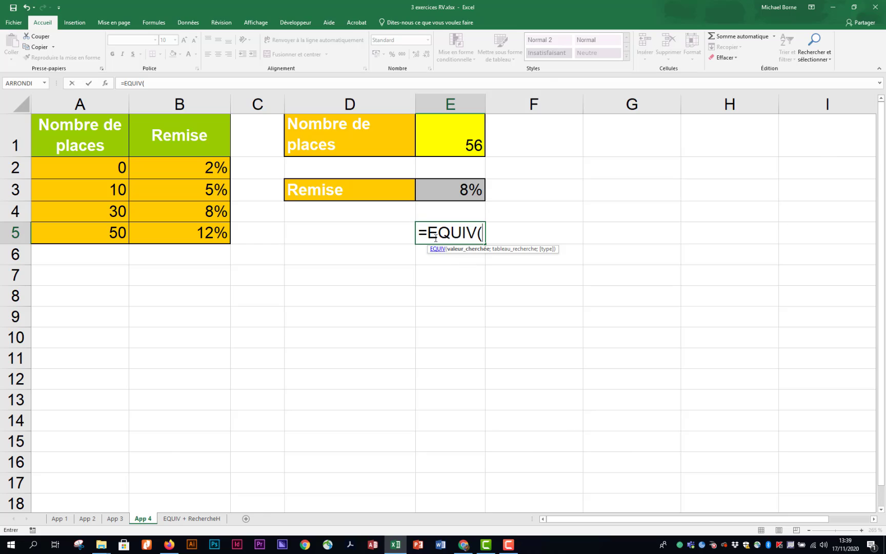
click(457, 144)
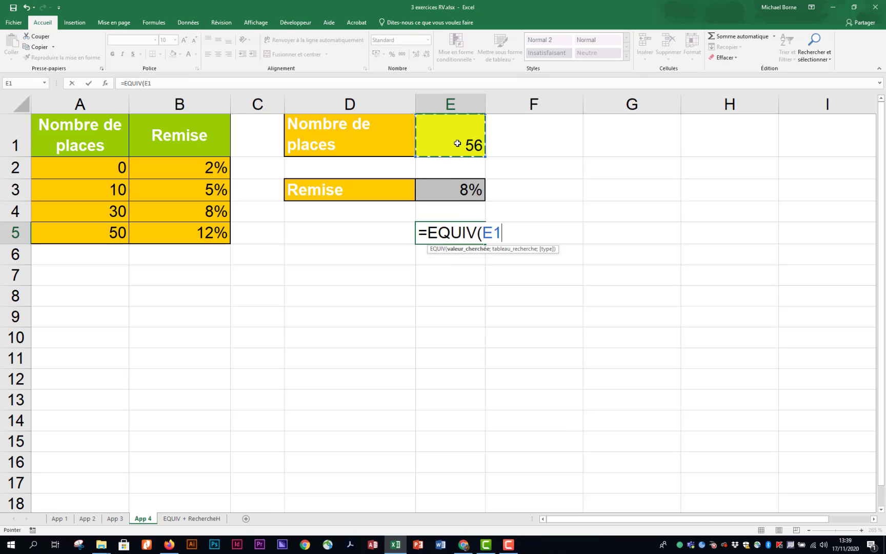
text(;)
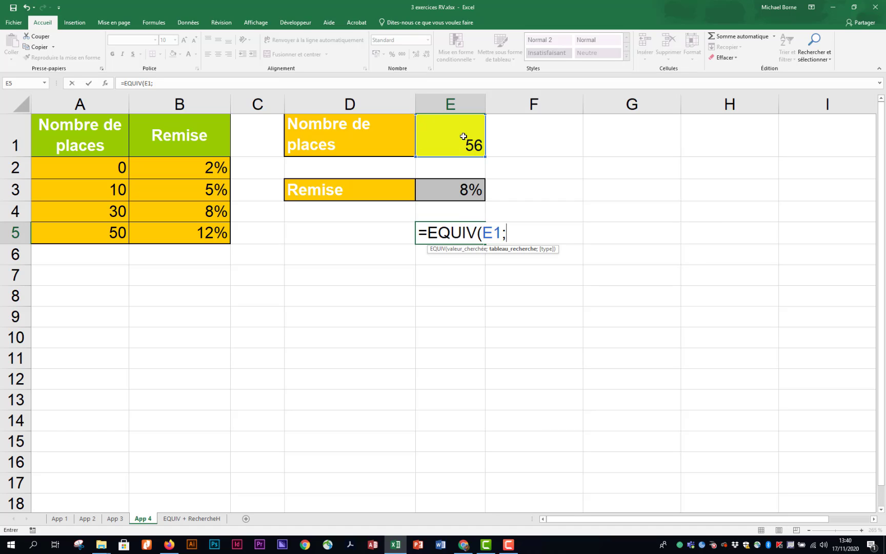
click(90, 131)
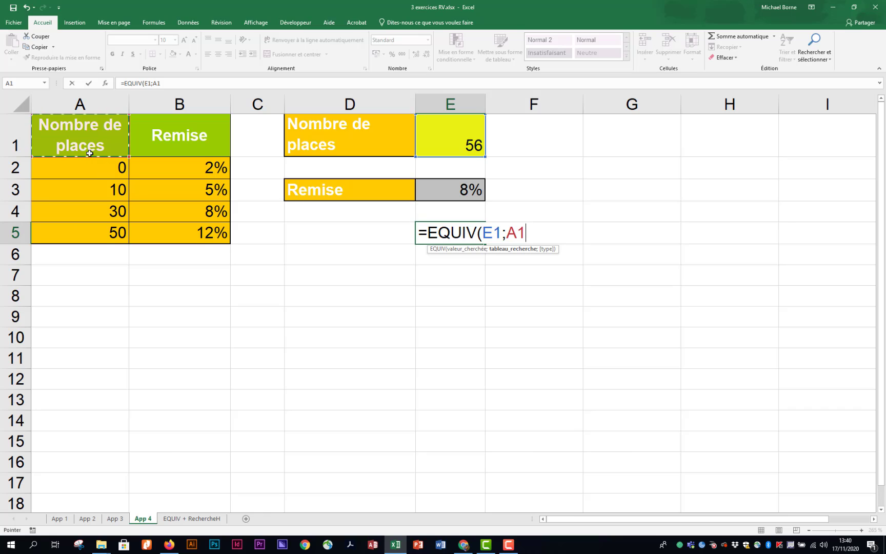
drag(89, 153, 93, 229)
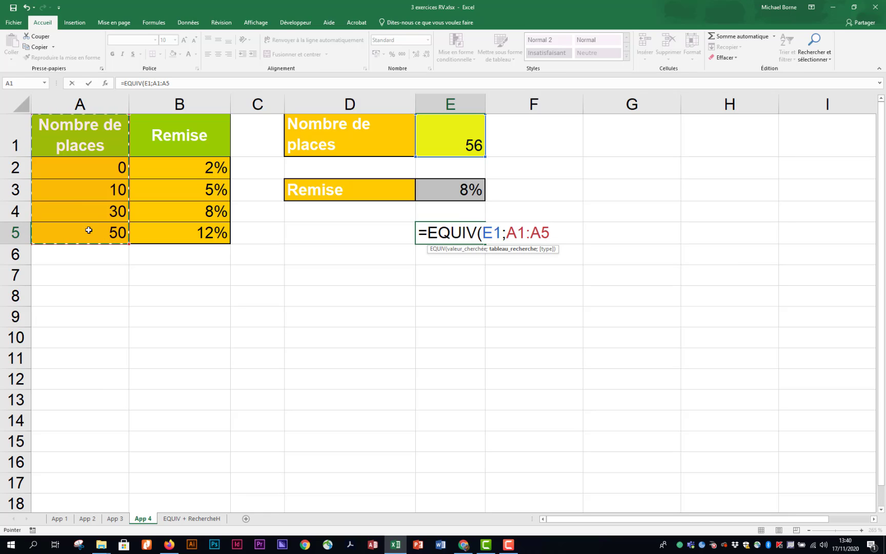
text(;)
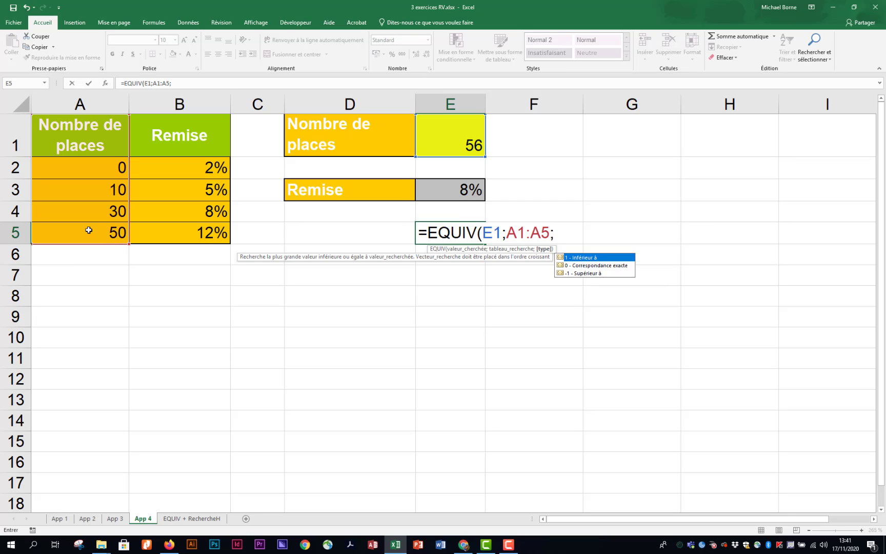
double_click(612, 258)
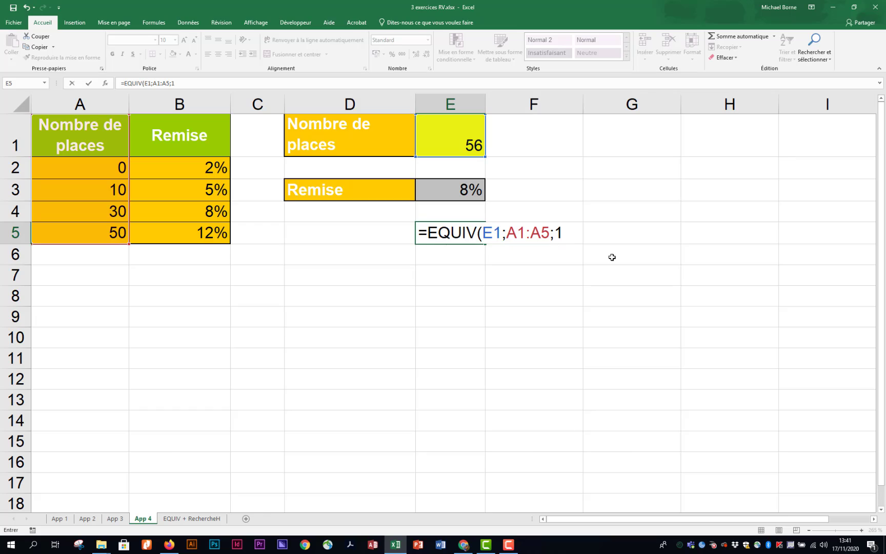
key(Return)
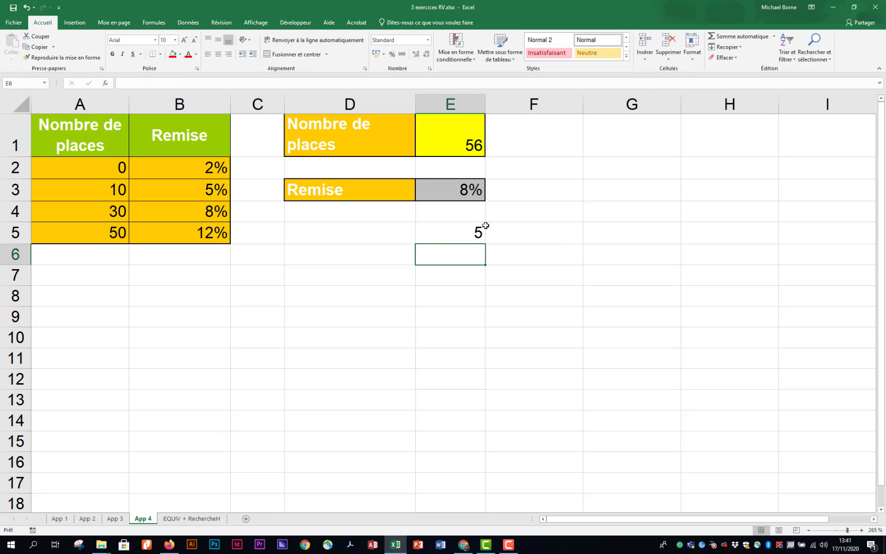
Test the EQUIV formula by changing the Nombre de places in E1 to 45.
click(468, 147)
text(45)
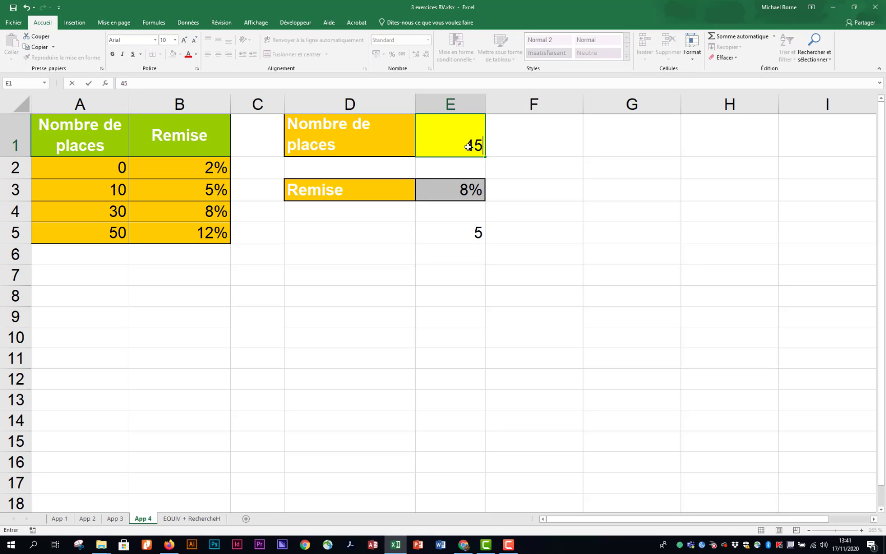
key(Return)
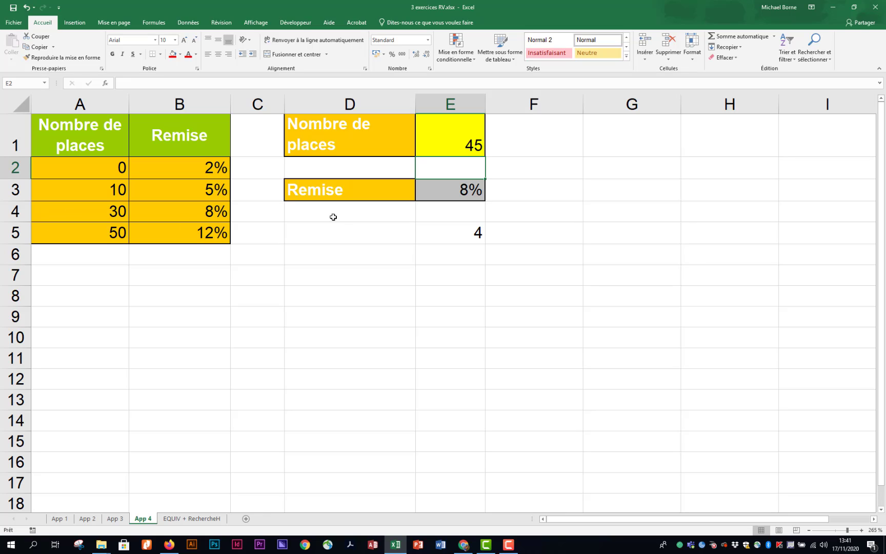
Replace the row number in E3's INDEX formula with EQUIV(E1;A1:A5;1), copied from the formula in E5.
click(439, 235)
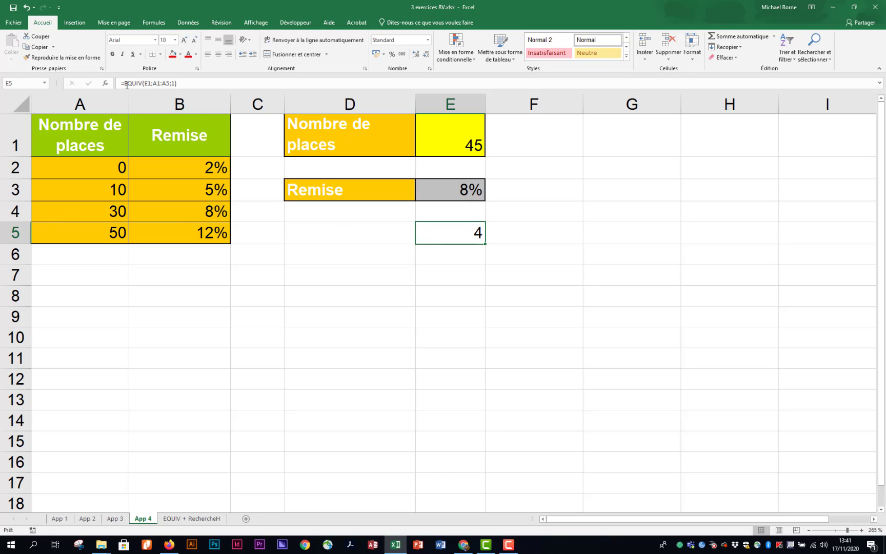
drag(125, 83, 197, 82)
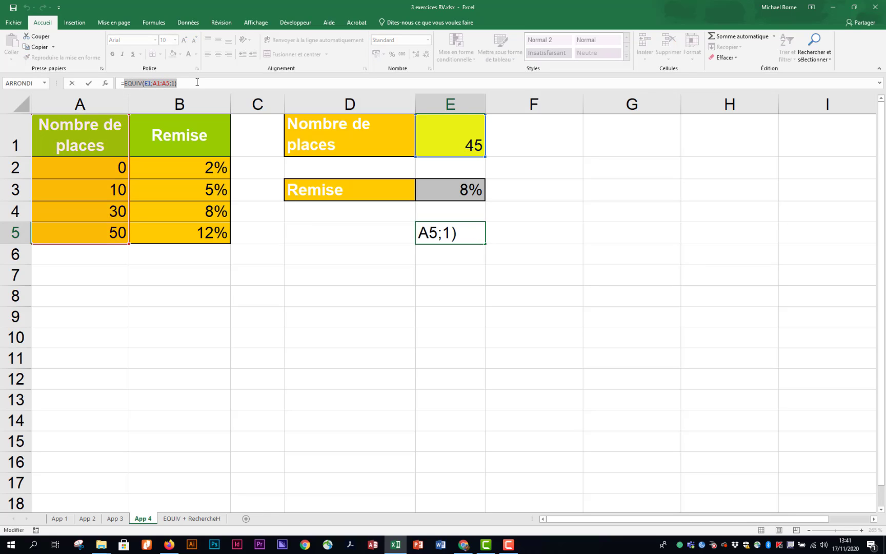
key(ctrl+c)
key(Escape)
double_click(457, 194)
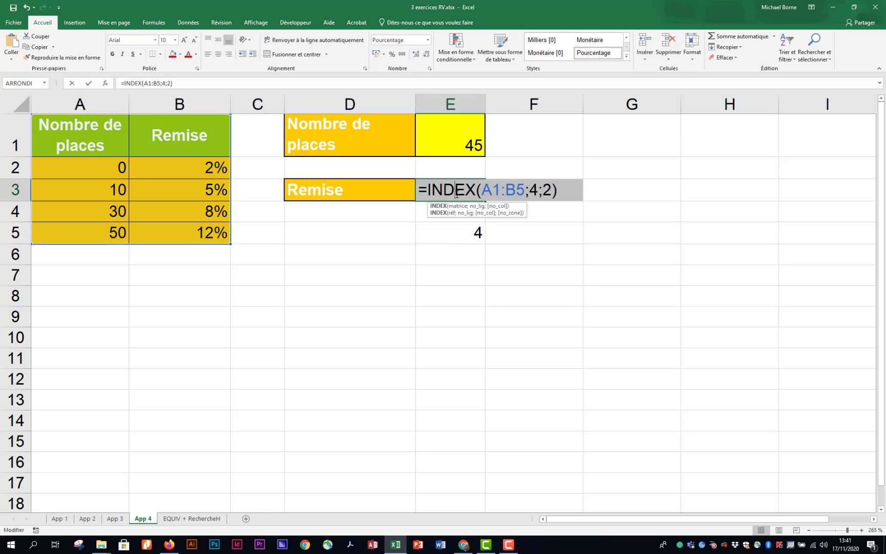
click(538, 189)
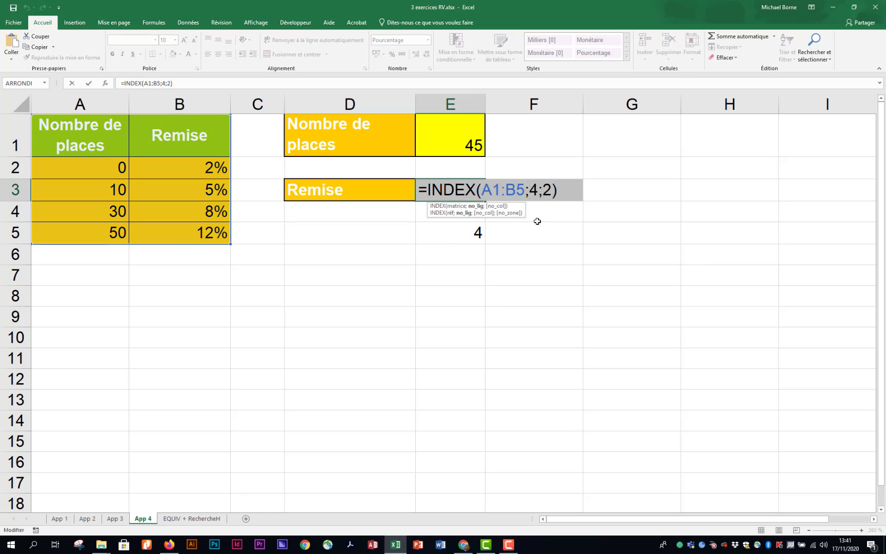
key(BackSpace)
key(ctrl+v)
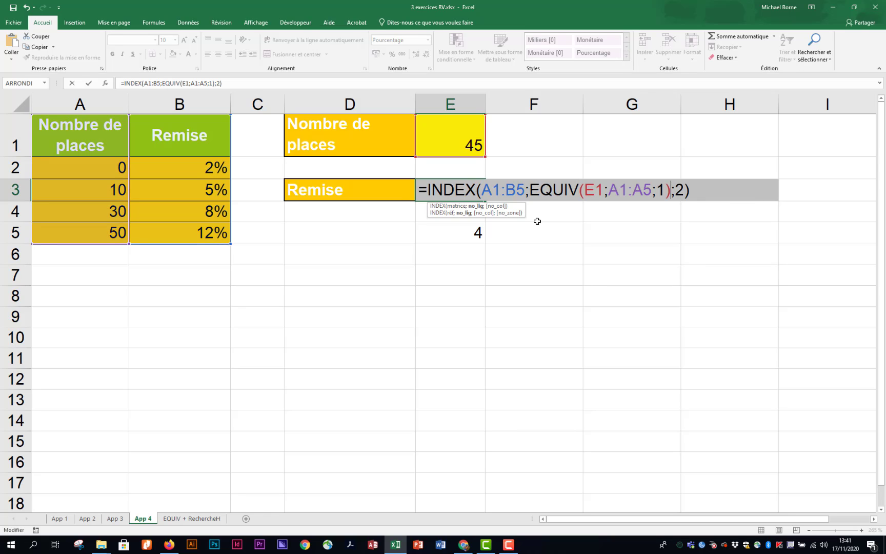
key(Return)
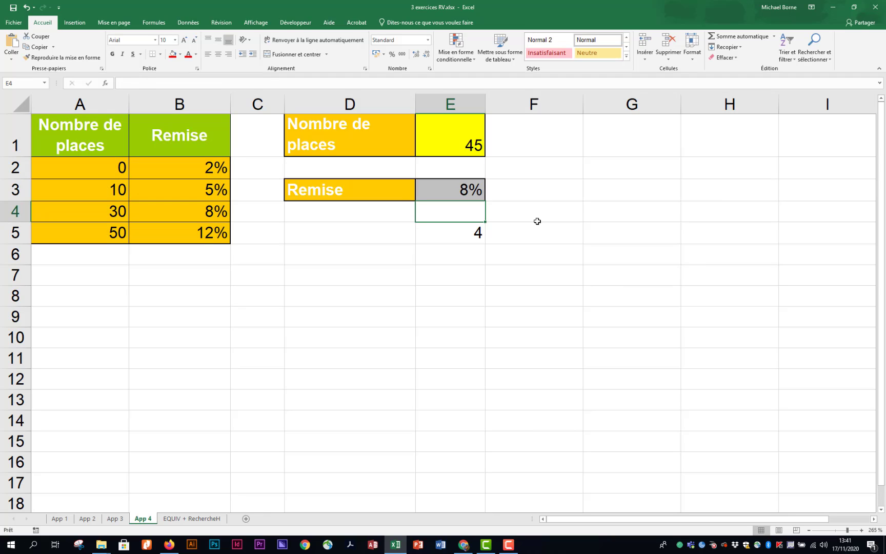
Test the combined INDEX and EQUIV formula by setting the Nombre de places in E1 to 8, then to 15.
click(449, 133)
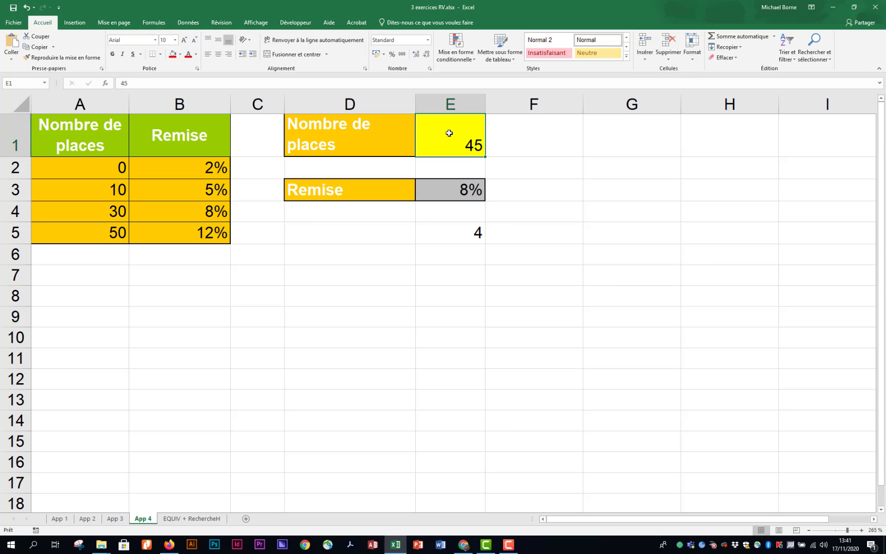
text(8)
key(Return)
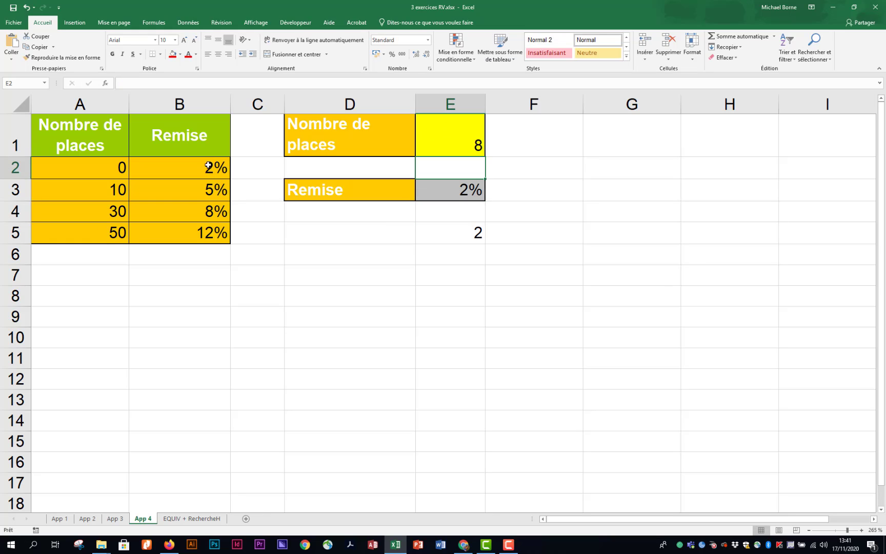
click(469, 145)
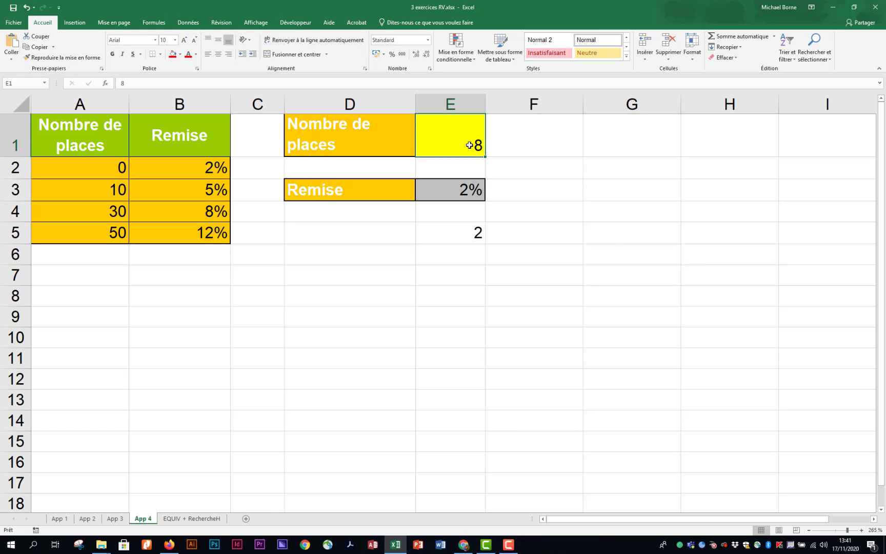
text(15)
key(Return)
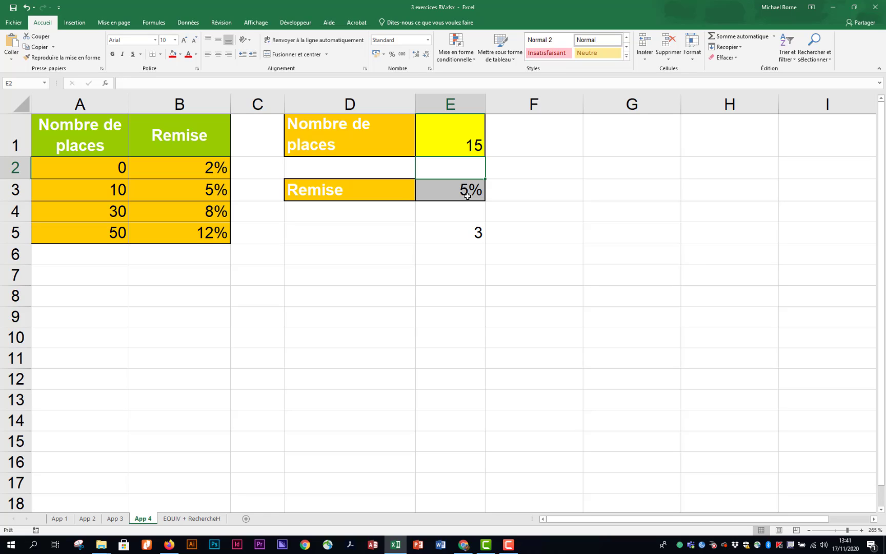
Clear the EQUIV formula from E5 and the Remise formula from E3.
click(456, 233)
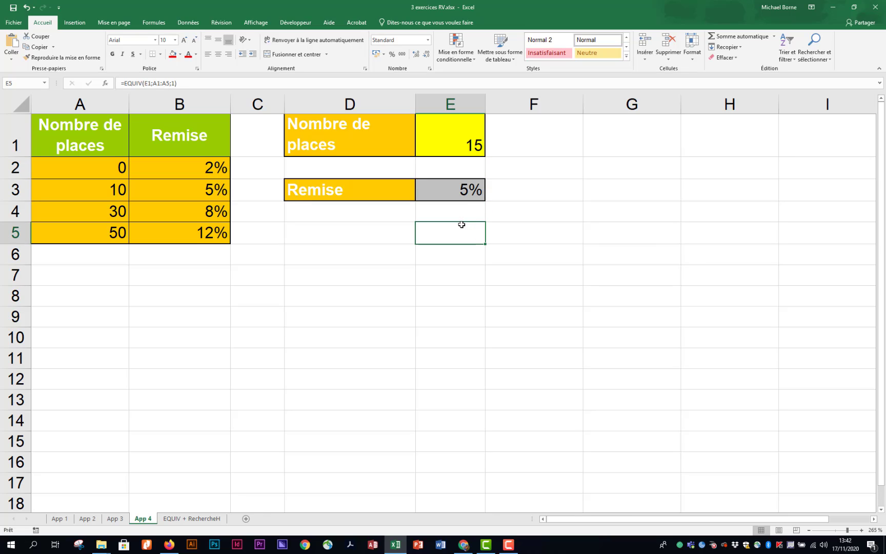
click(465, 192)
key(Delete)
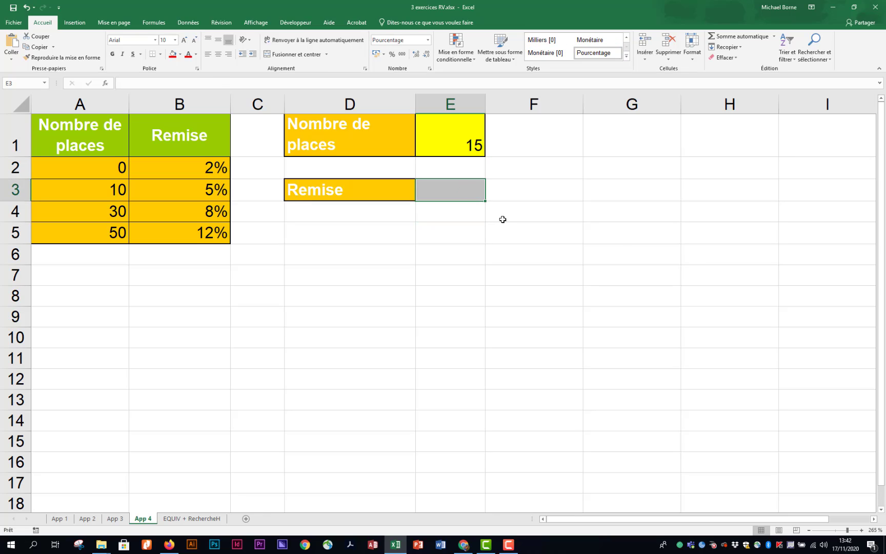
Enter a RECHERCHEV formula for the Remise in E3, looking up E1 in A1:B5, column 2, with VRAI for approximate match.
click(519, 191)
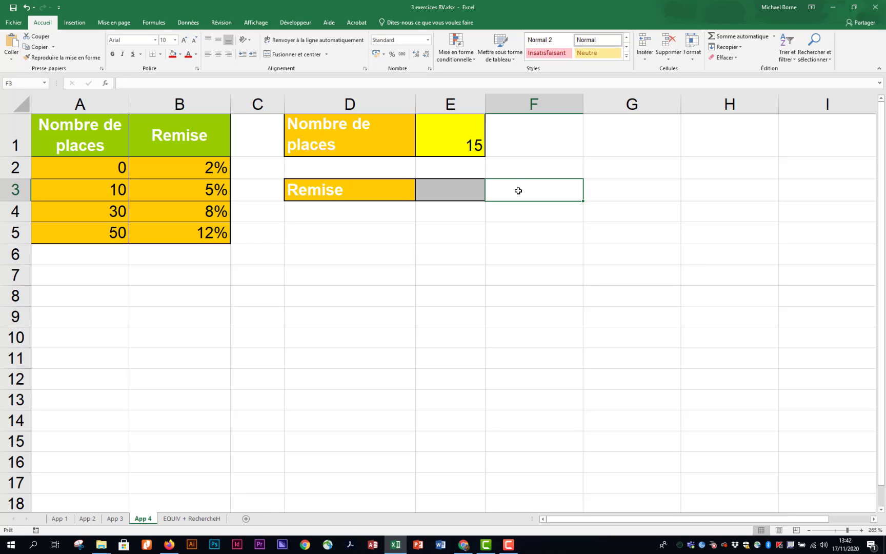
click(459, 190)
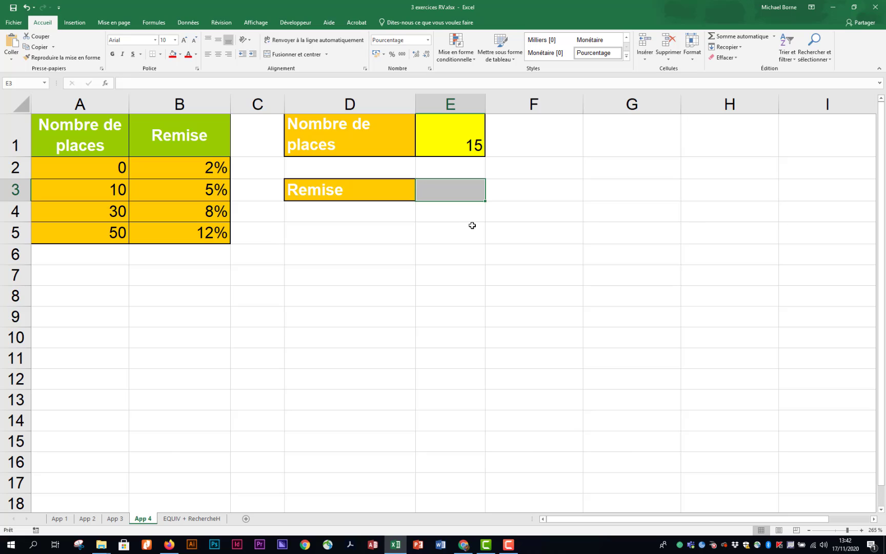
text(=rech)
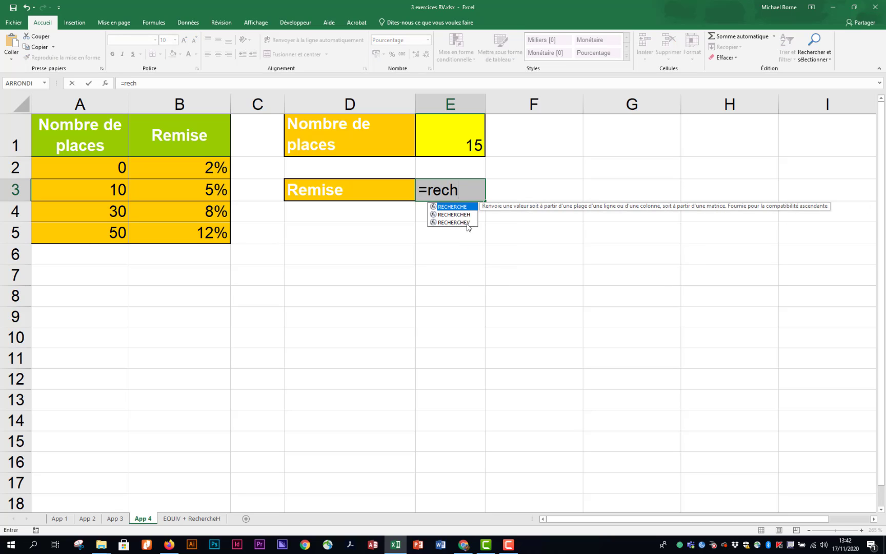
double_click(467, 223)
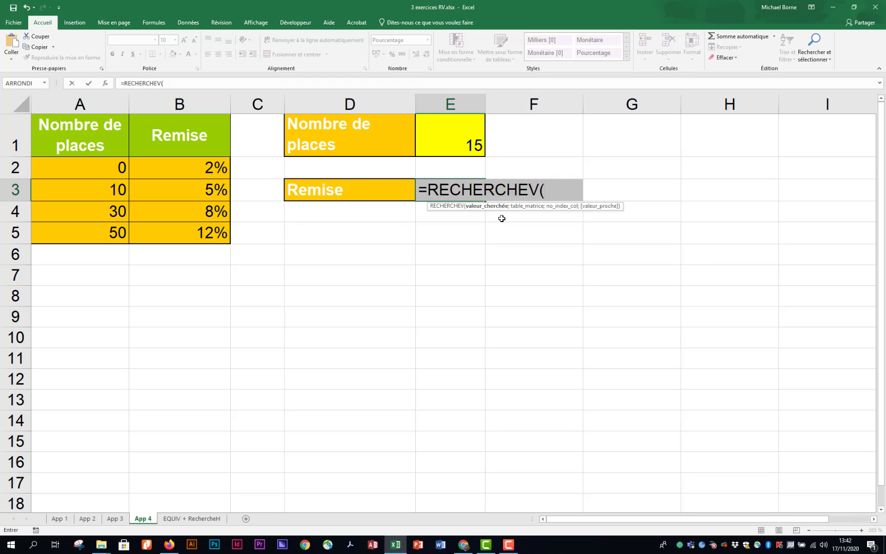
click(456, 141)
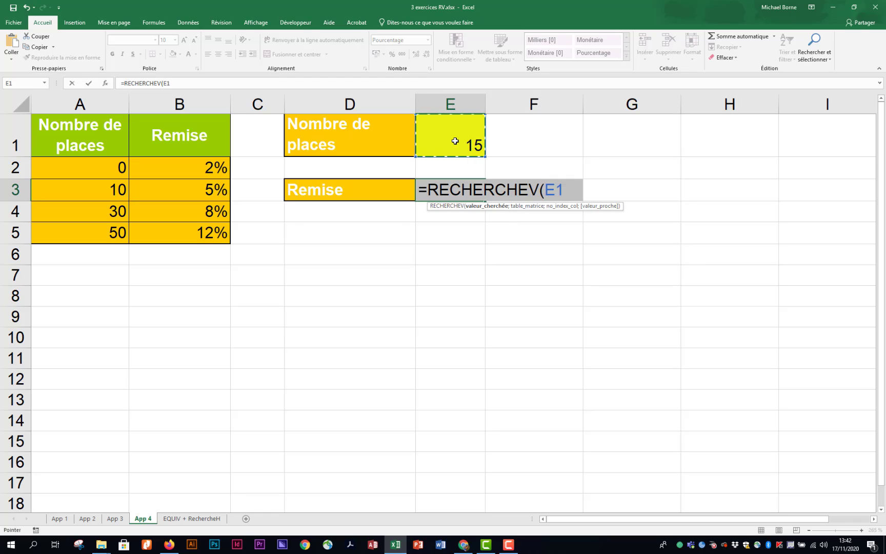
text(;)
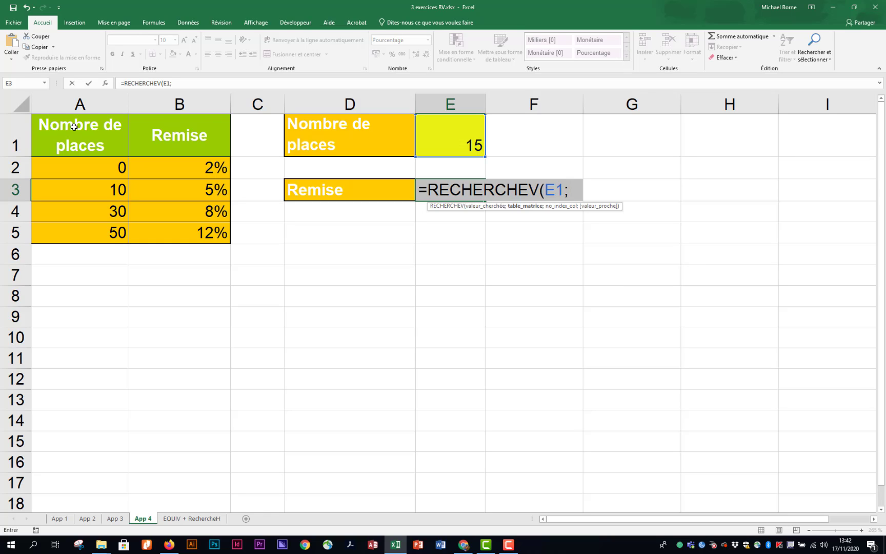
drag(73, 146, 226, 231)
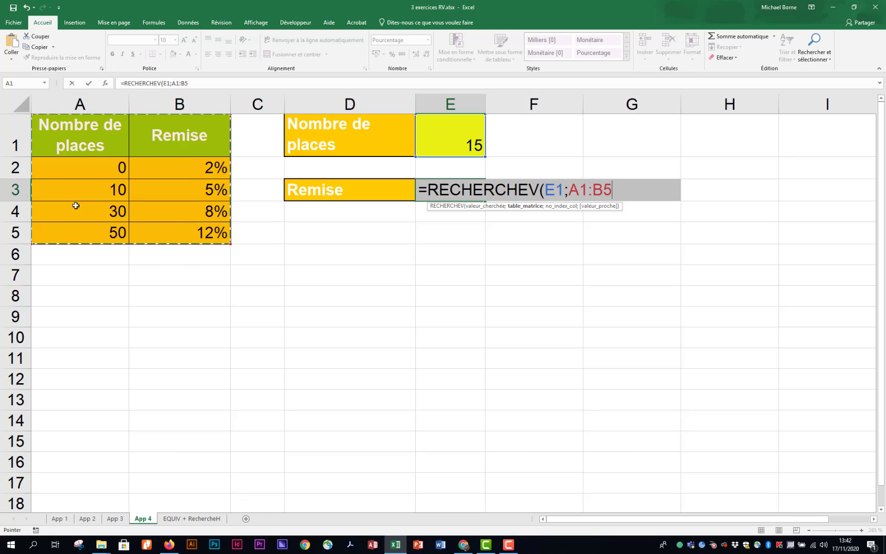
text(;)
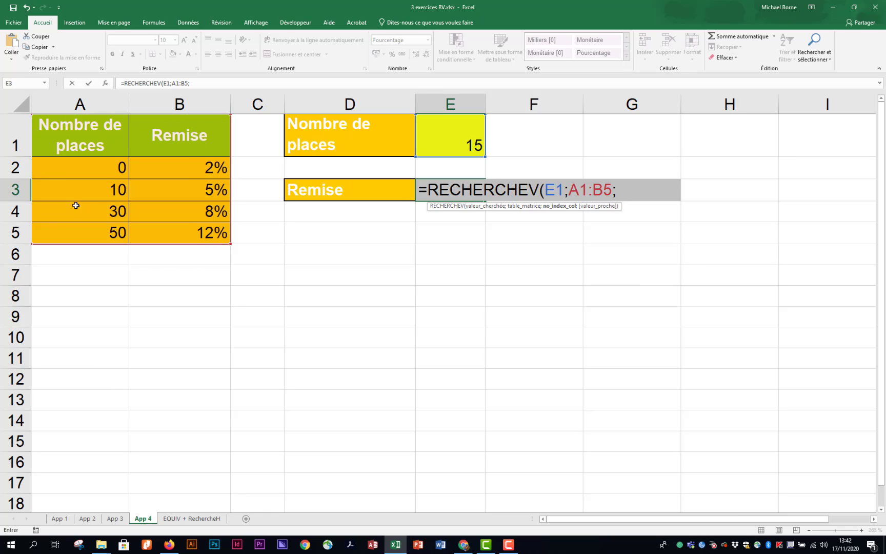
text(2;)
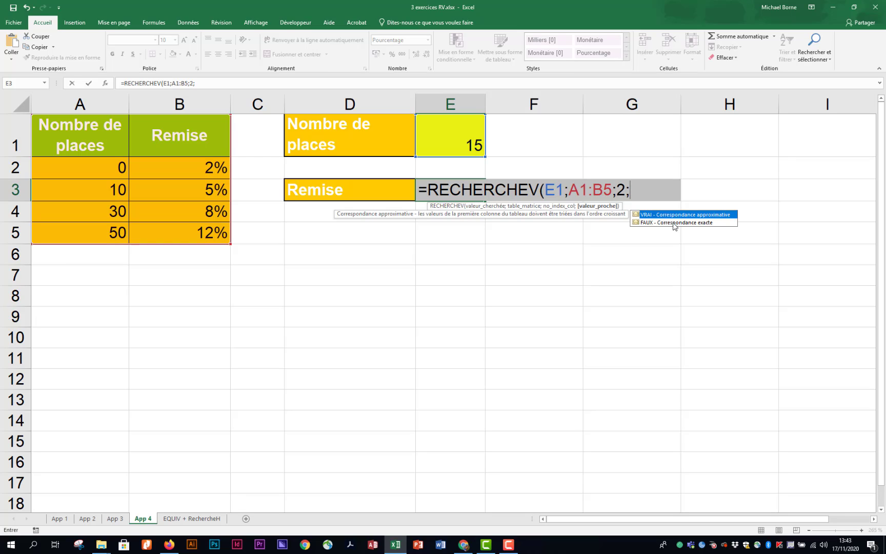
double_click(677, 215)
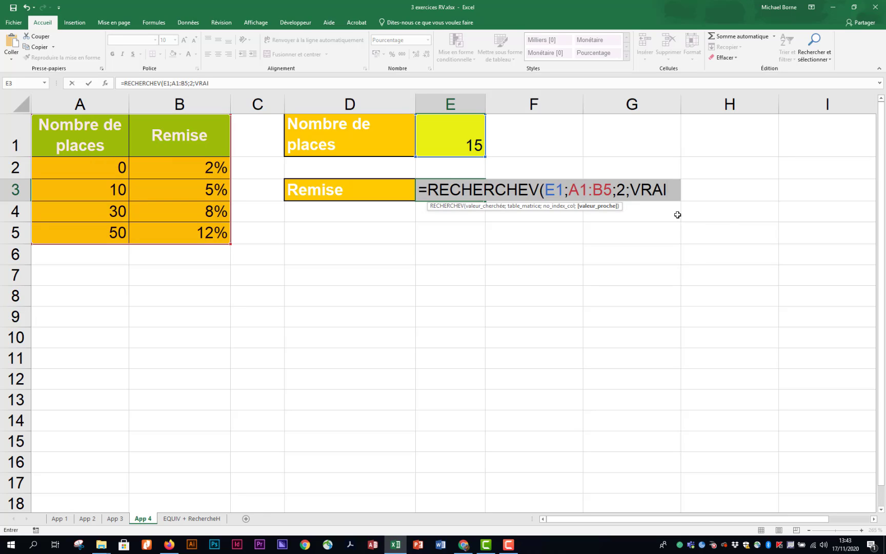
key(Return)
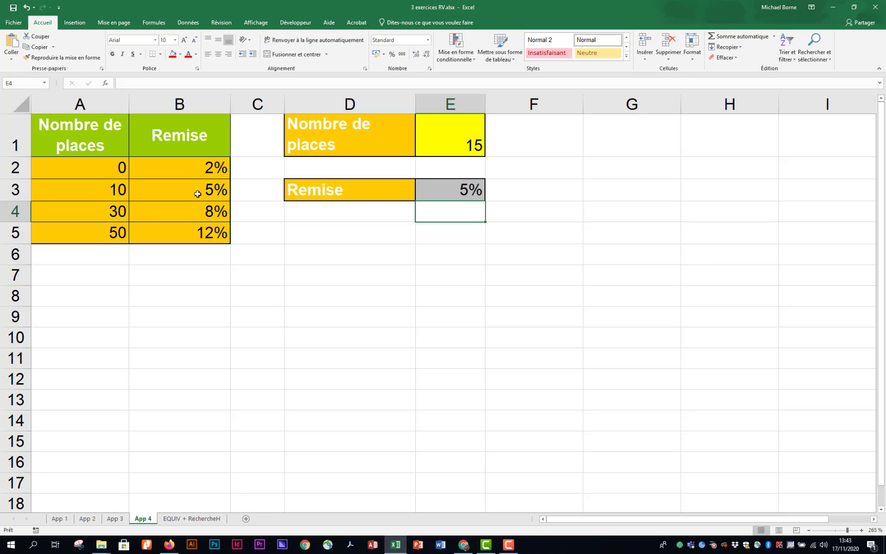
On the EQUIV + RechercheH sheet, enter =EQUIV(B14;F13:J13;1) in C14 to find the first grade's position in the green table.
key(ctrl+Page_Down)
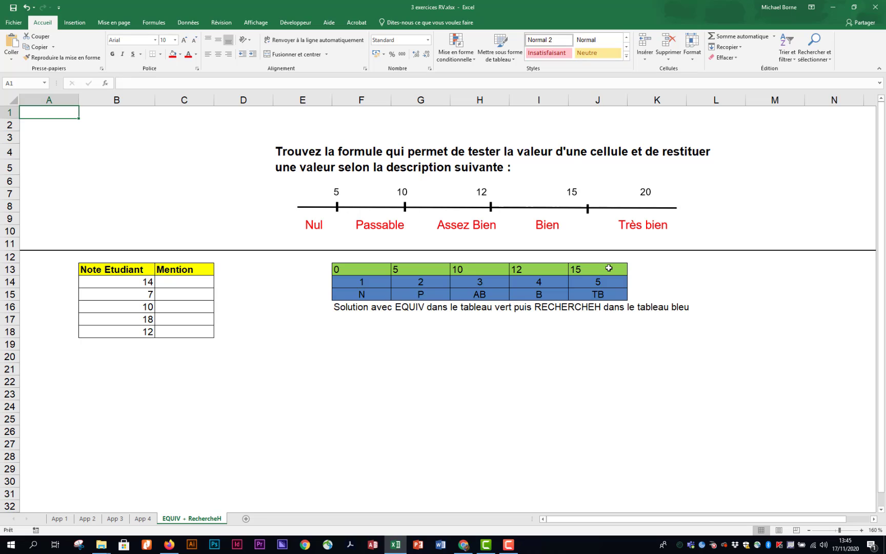
click(199, 283)
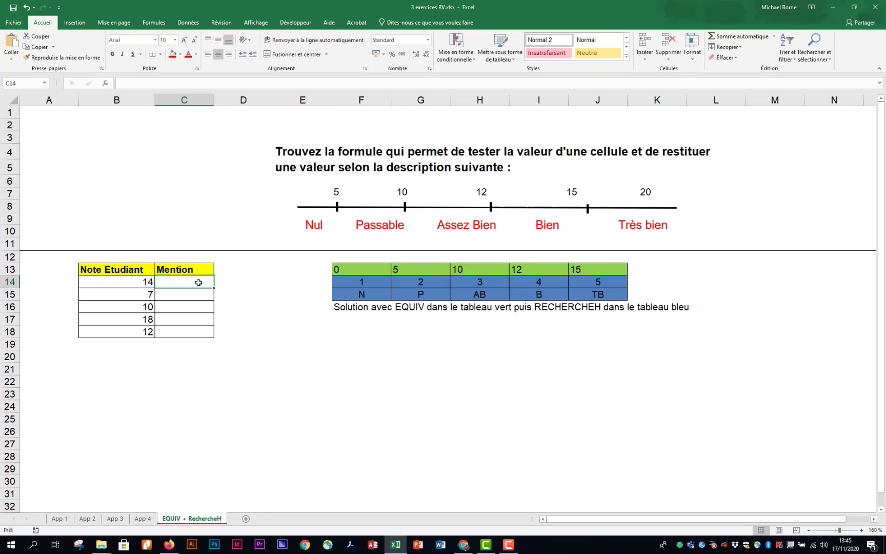
text(=equi)
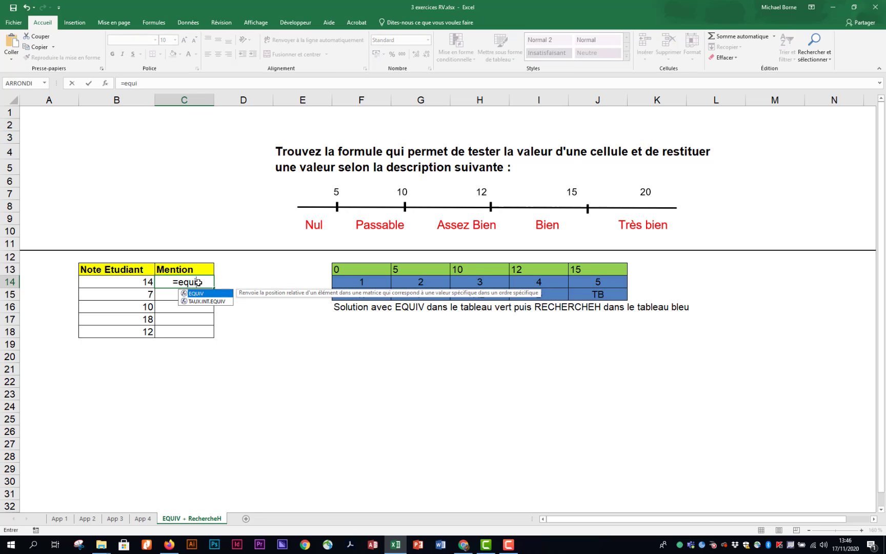
double_click(205, 295)
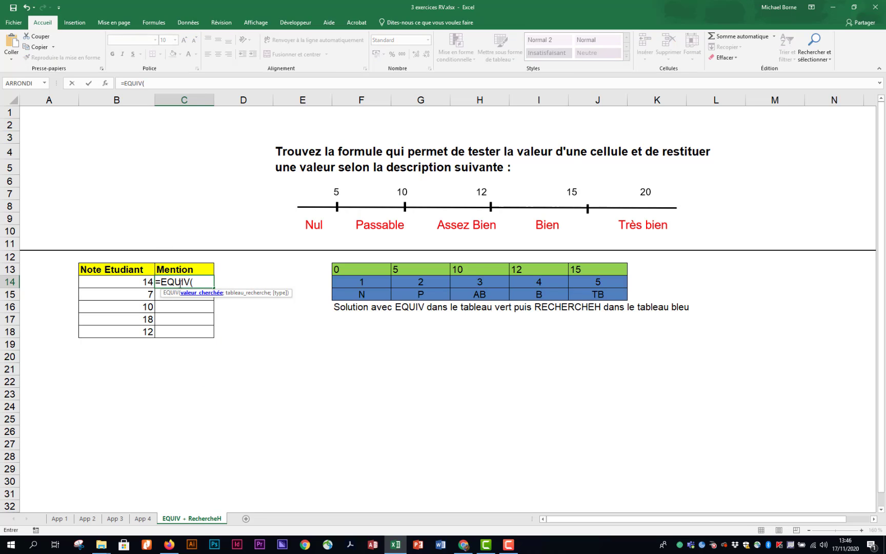
click(128, 282)
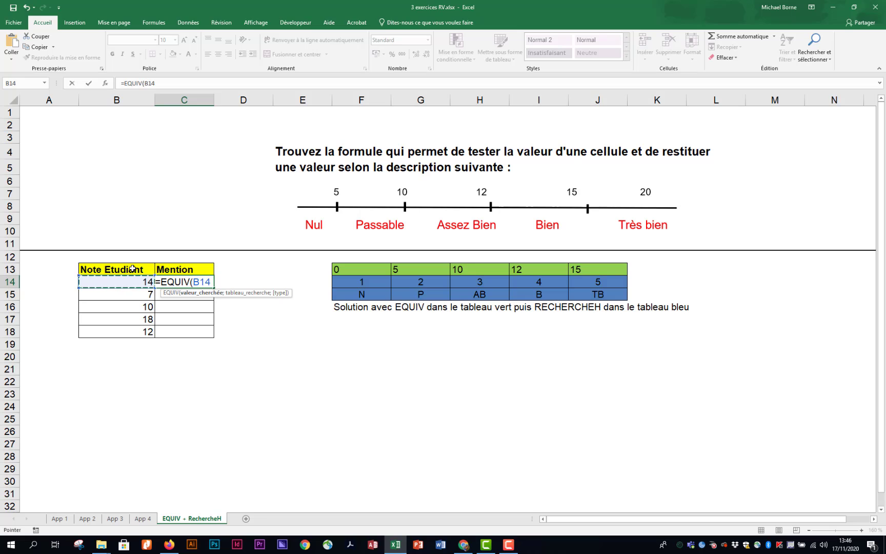
text(;)
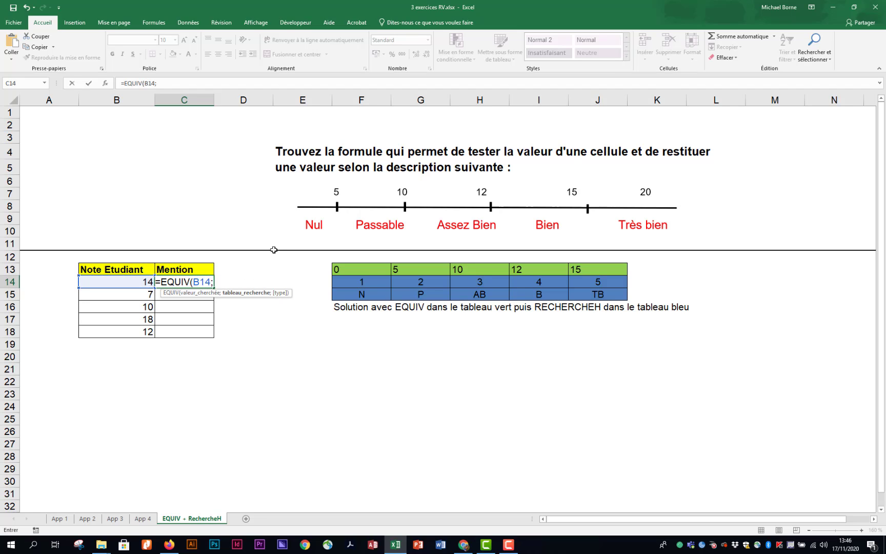
drag(362, 270, 584, 269)
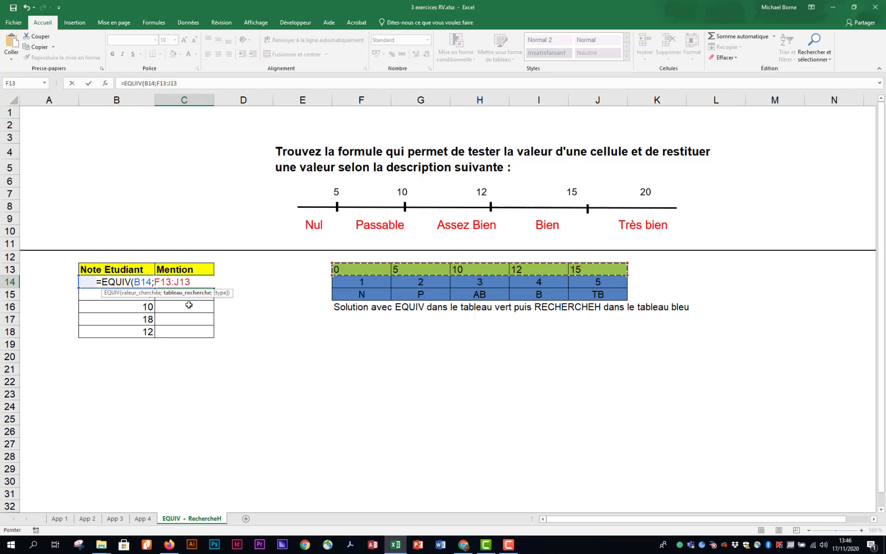
text(;)
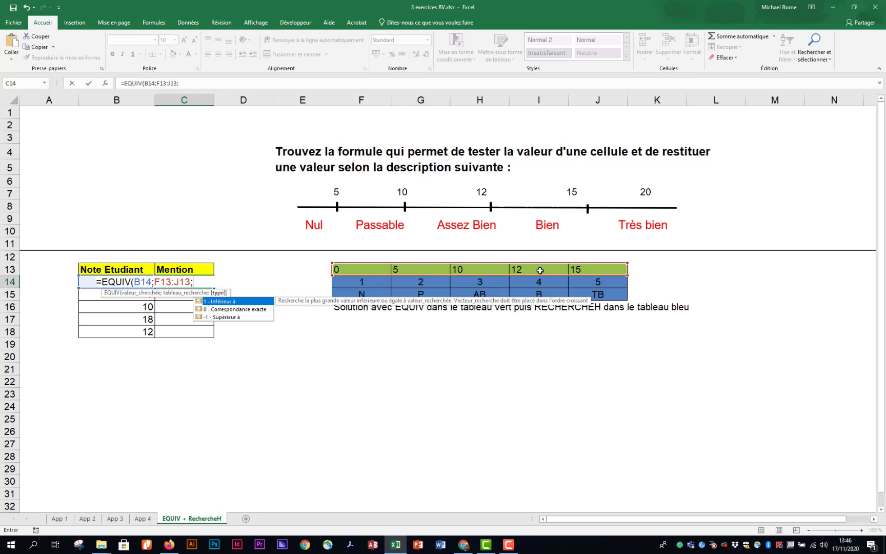
double_click(243, 302)
key(Return)
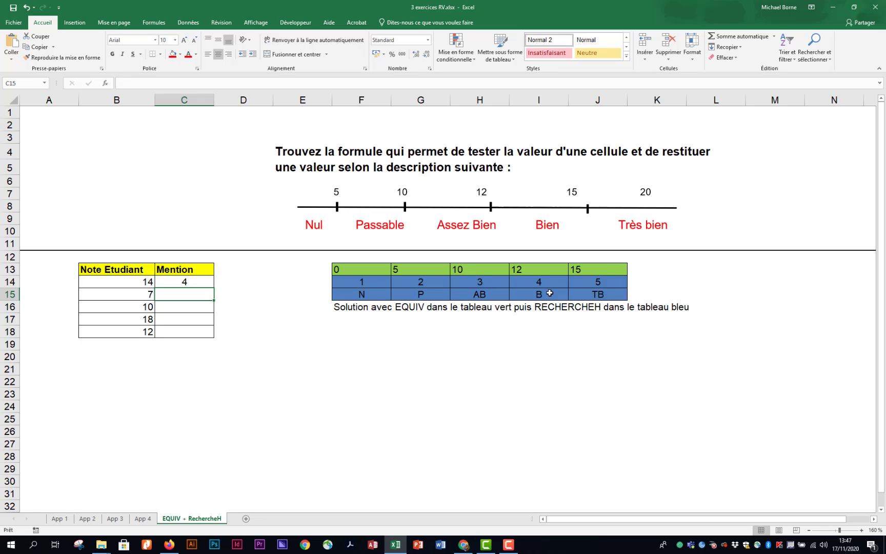
Rework the C14 formula so that EQUIV(B14;F13:J13;1) becomes the lookup value of a RECHERCHEH function.
click(207, 280)
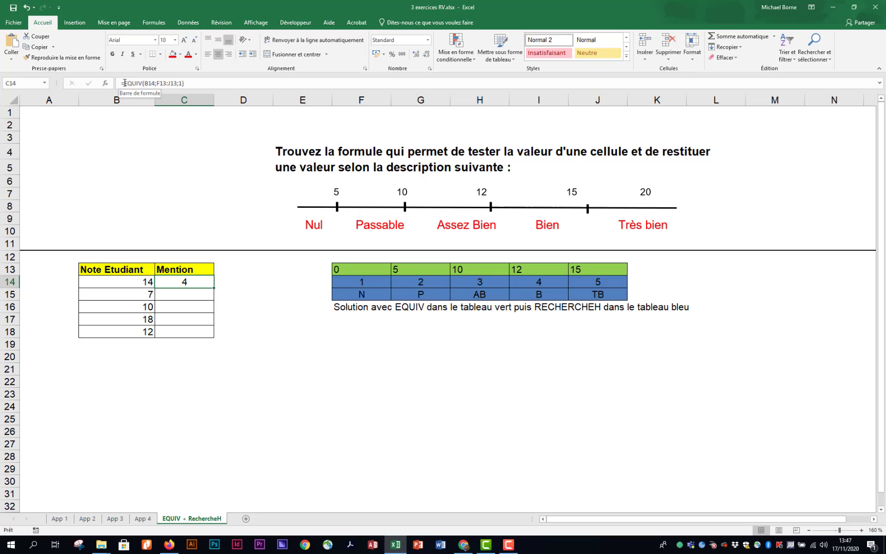
drag(125, 82, 192, 84)
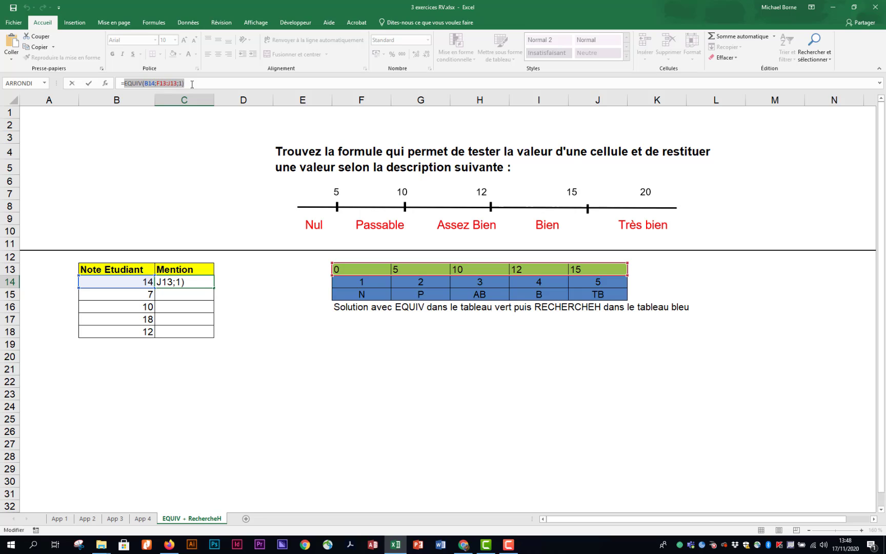
key(BackSpace)
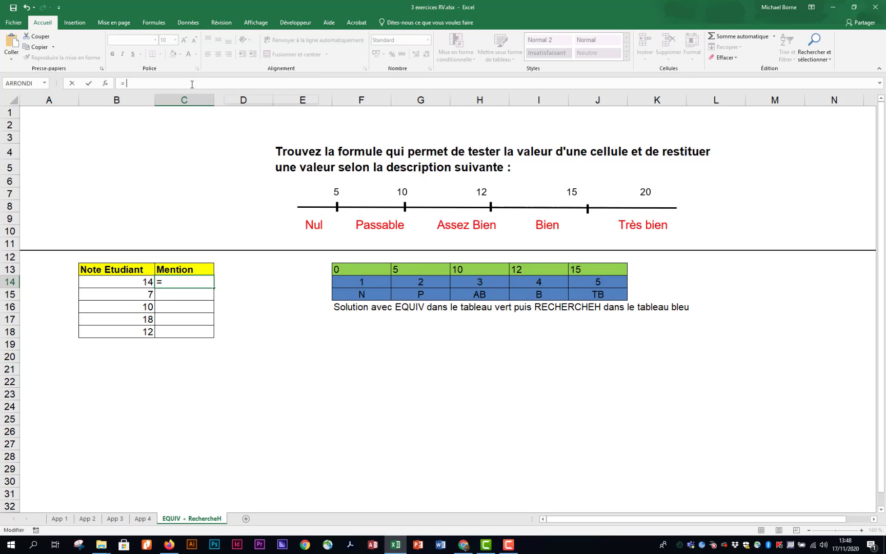
text(rech)
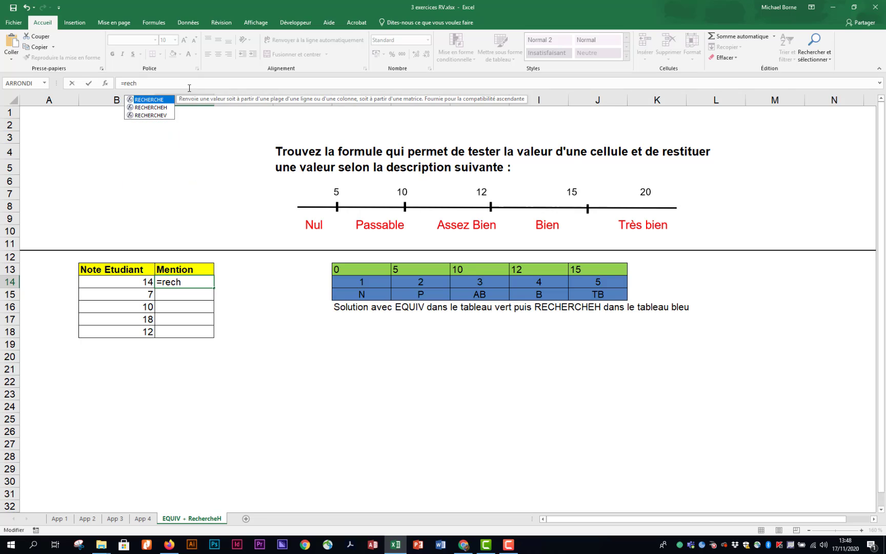
double_click(165, 109)
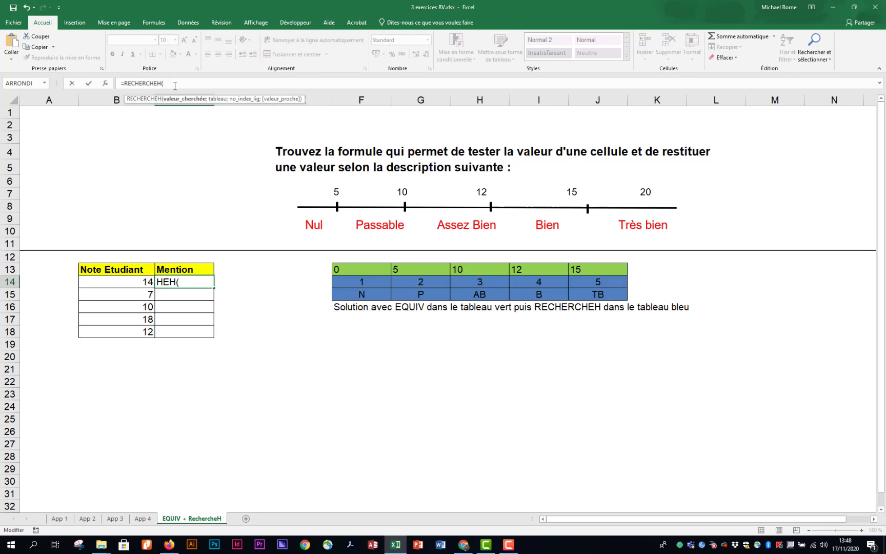
text(EQUIV(B14;F13:J13;1))
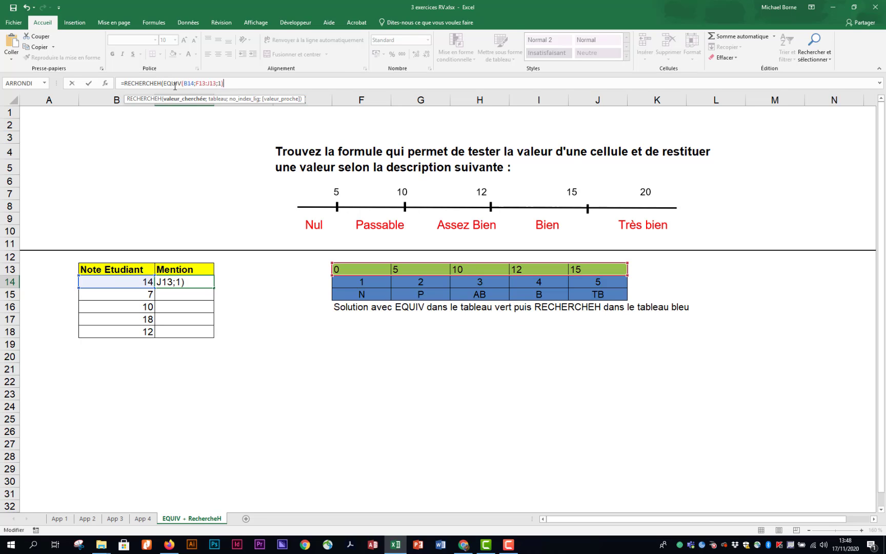
Complete the RECHERCHEH formula in C14 with the blue table F14:J15, row index 2 and FAUX for an exact match.
text(;)
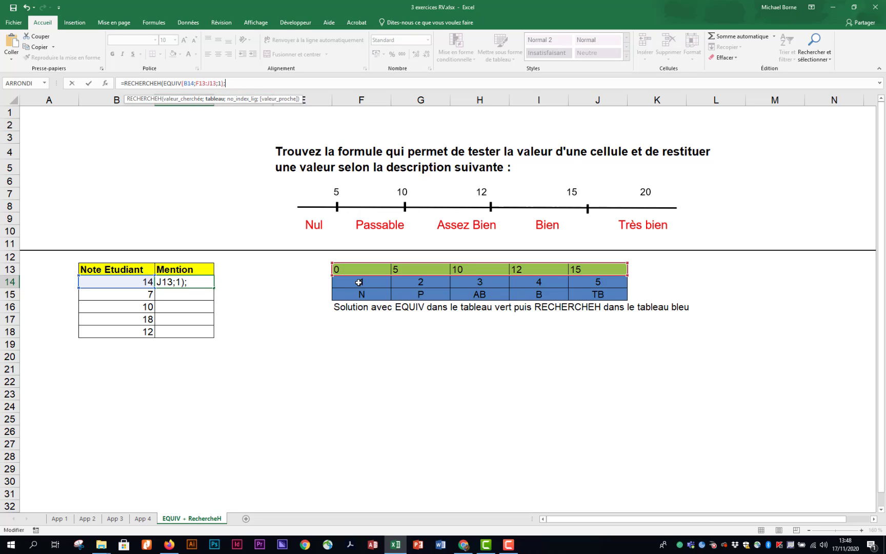
drag(358, 282, 583, 295)
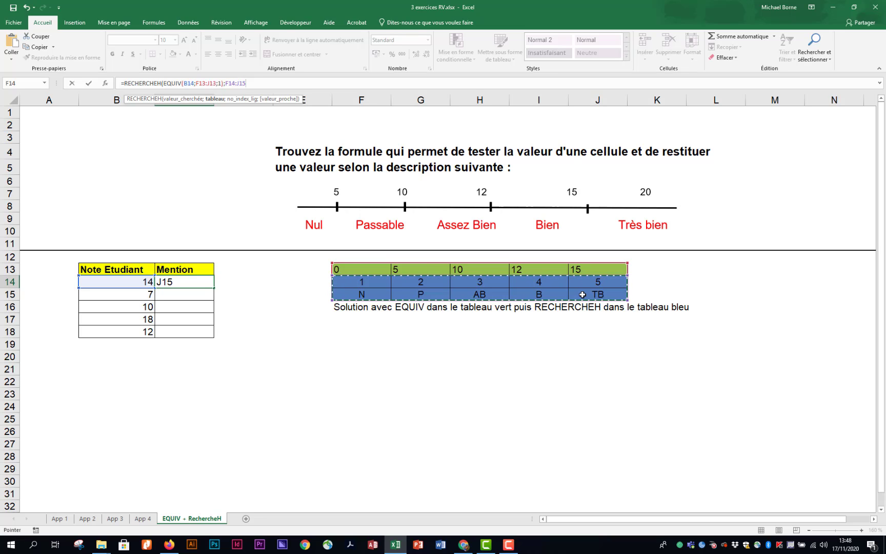
text(;)
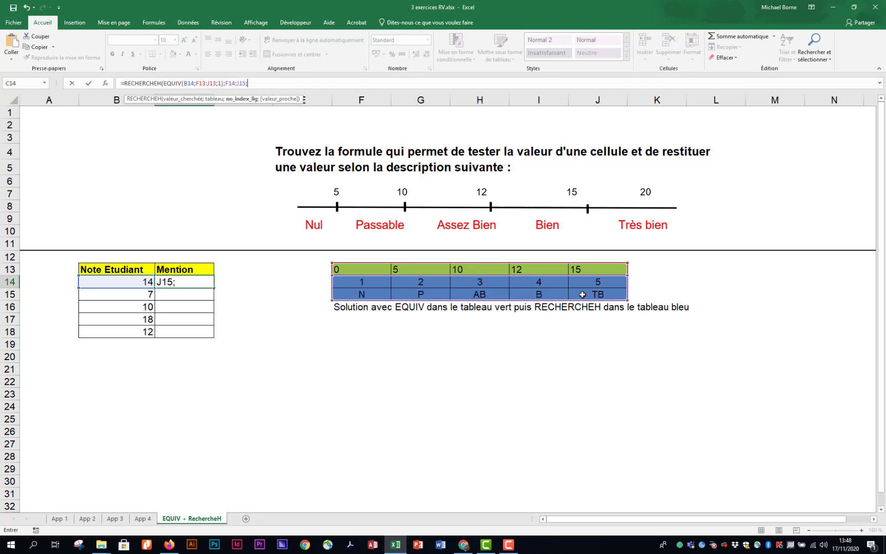
text(2;)
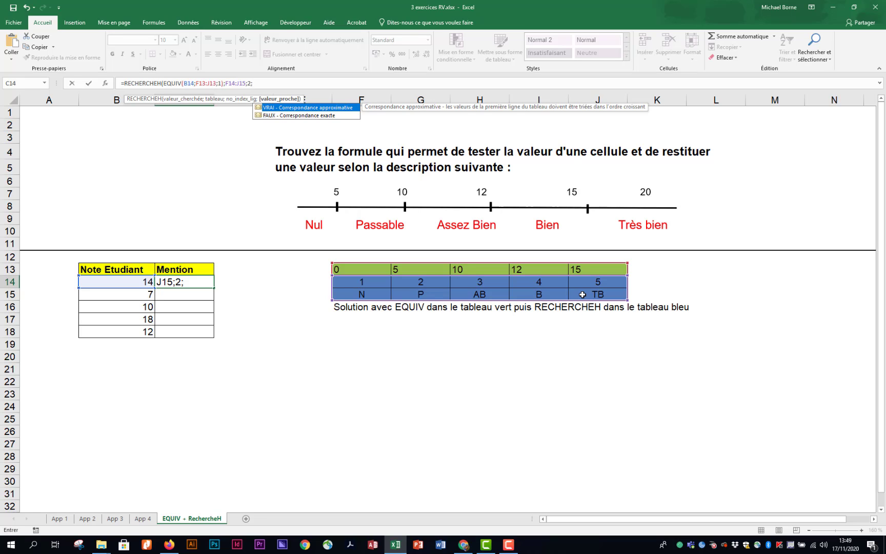
double_click(277, 116)
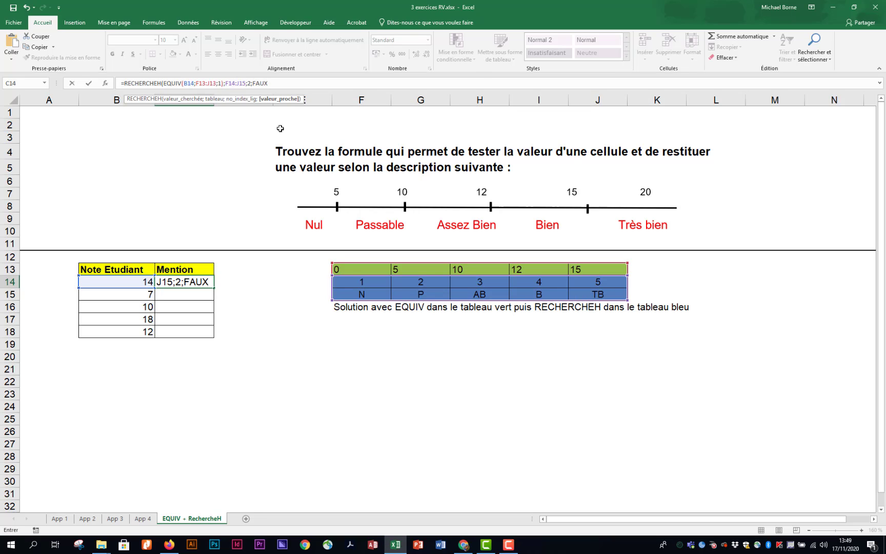
text())
key(Return)
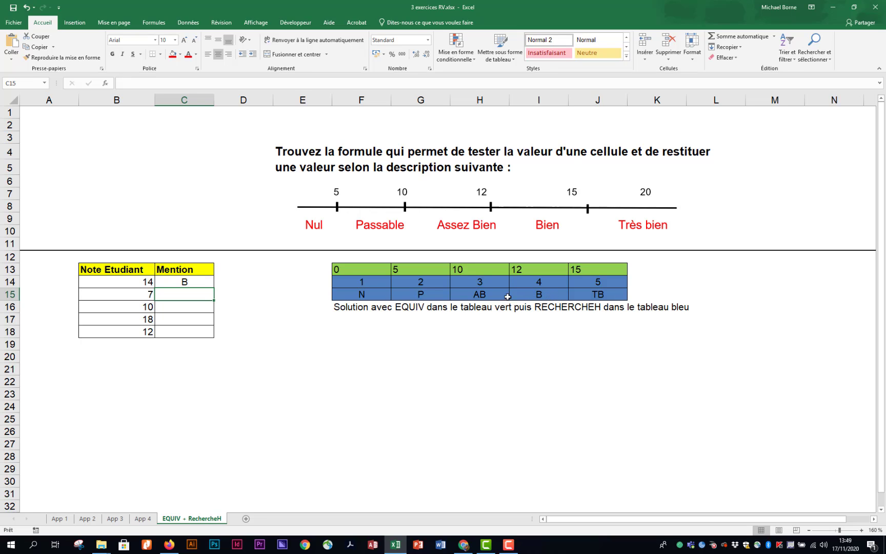
Try filling the C14 formula down to C18 with relative references, and inspect the ranges used in C17.
click(194, 282)
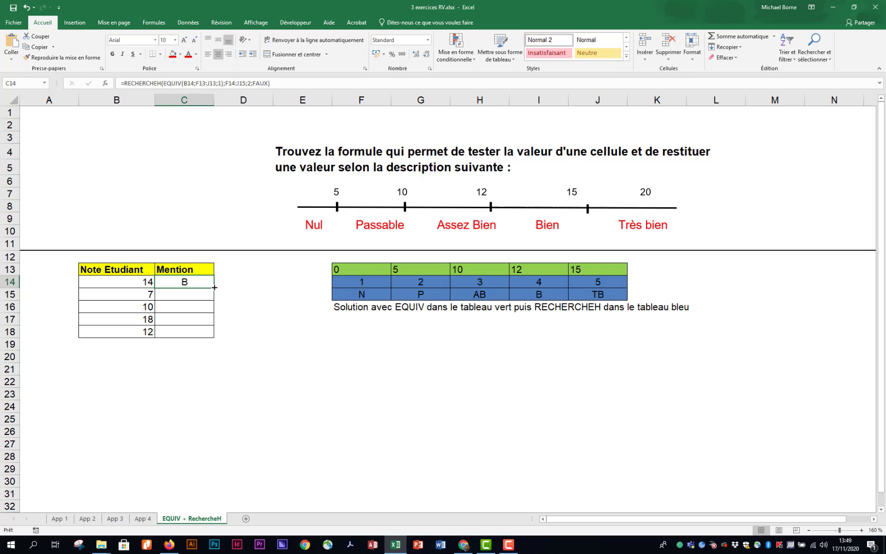
drag(214, 287, 215, 333)
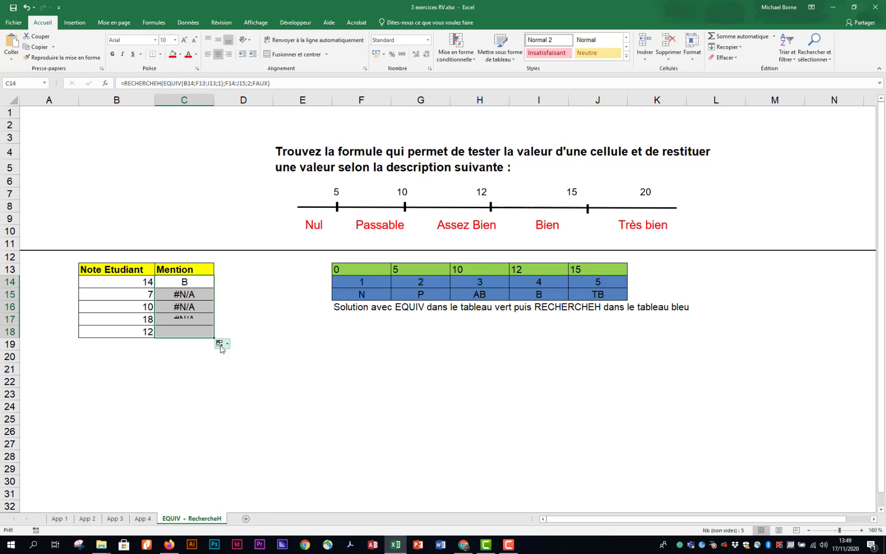
double_click(197, 320)
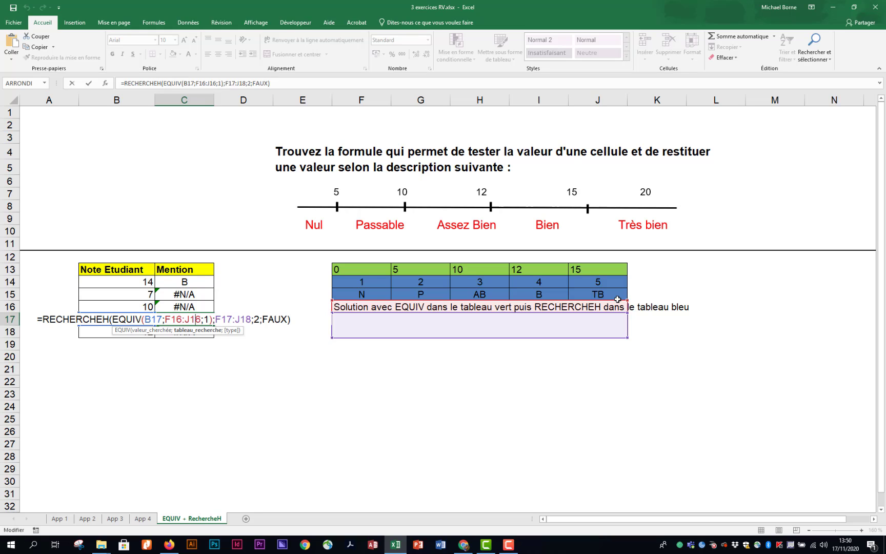
key(ctrl+Return)
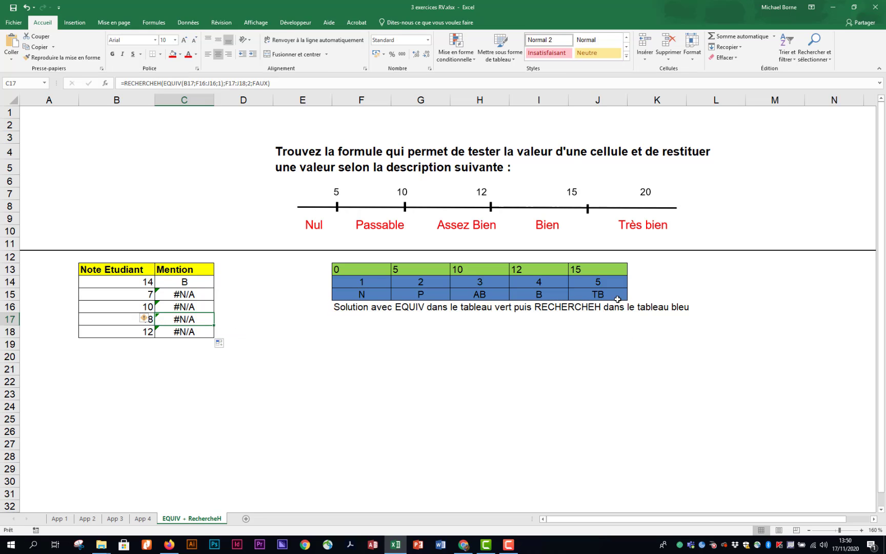
In the C14 formula, lock the rows of the green EQUIV range as F$13:J$13.
double_click(198, 283)
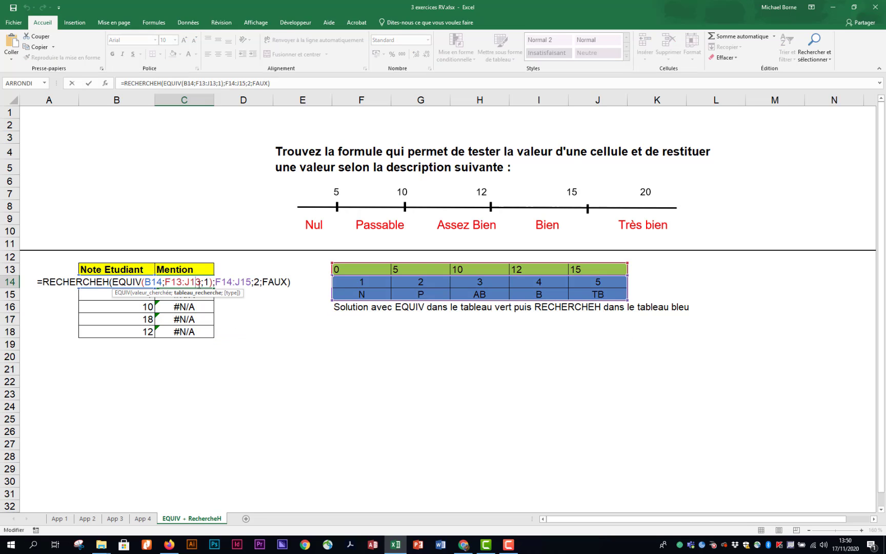
click(177, 284)
text($)
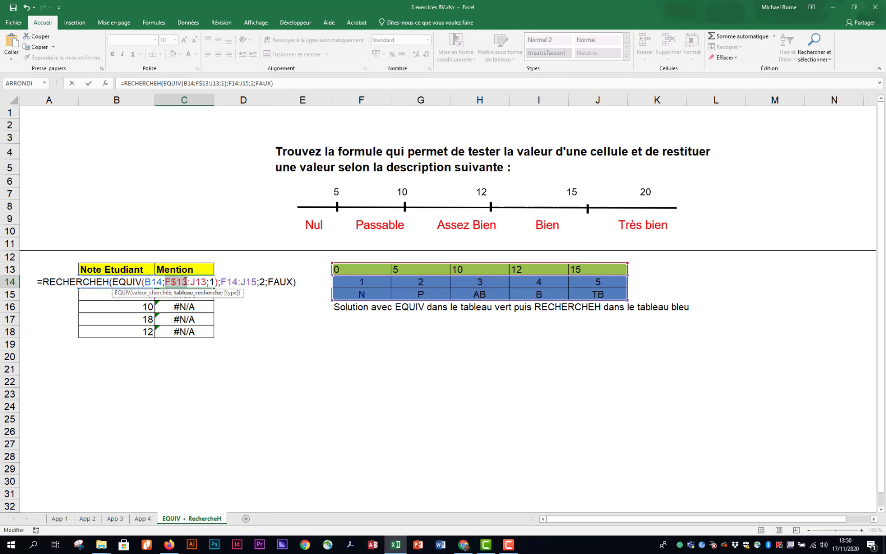
click(193, 284)
text($)
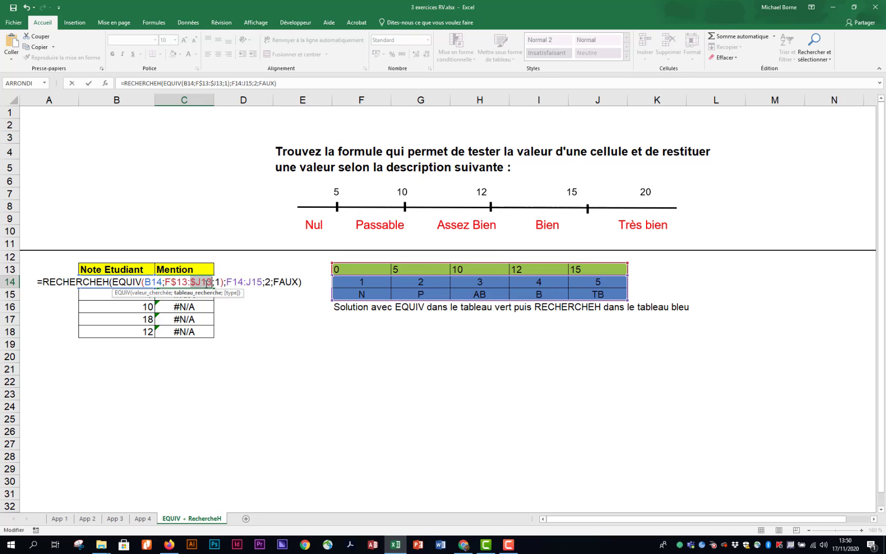
key(F4)
key(F4)
key(F4)
Lock the rows of the blue table as F$14:J$15 in C14, and fill the corrected formula down to C18.
click(239, 283)
key(F4)
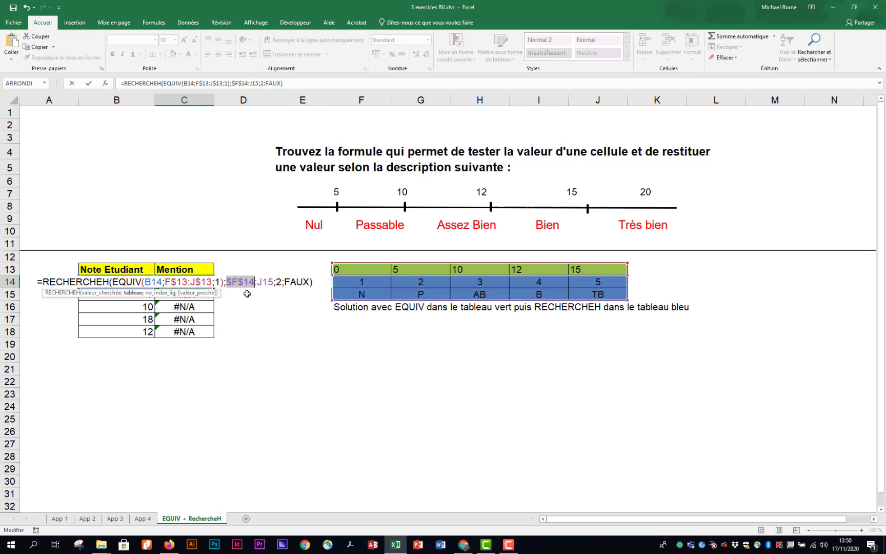
key(F4)
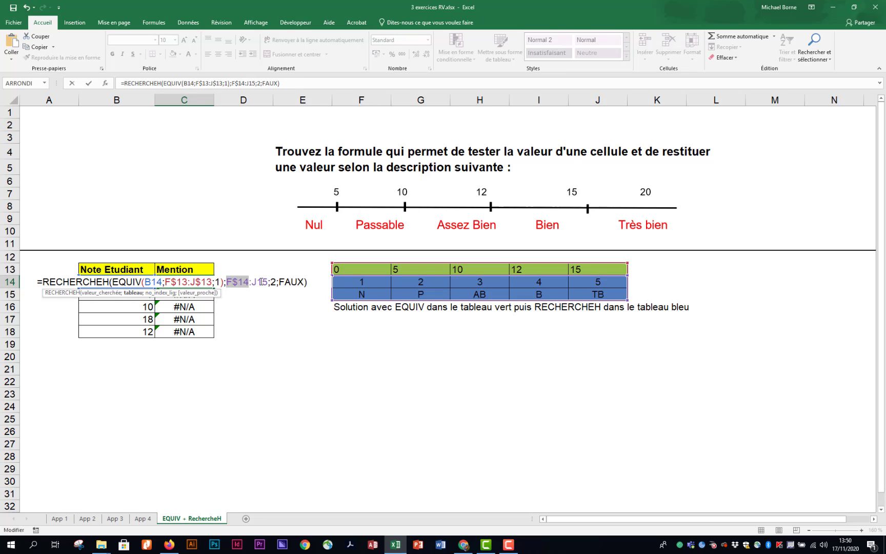
click(262, 282)
key(F4)
key(F4)
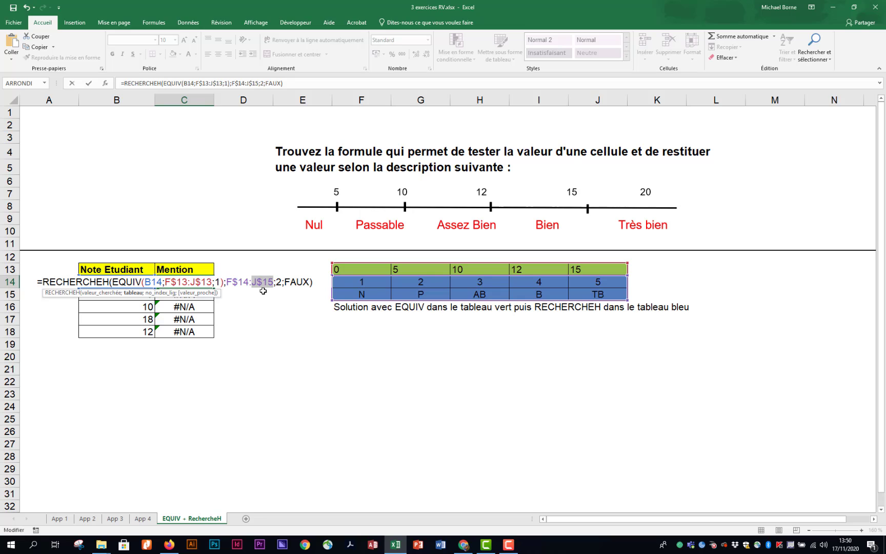
key(ctrl+Return)
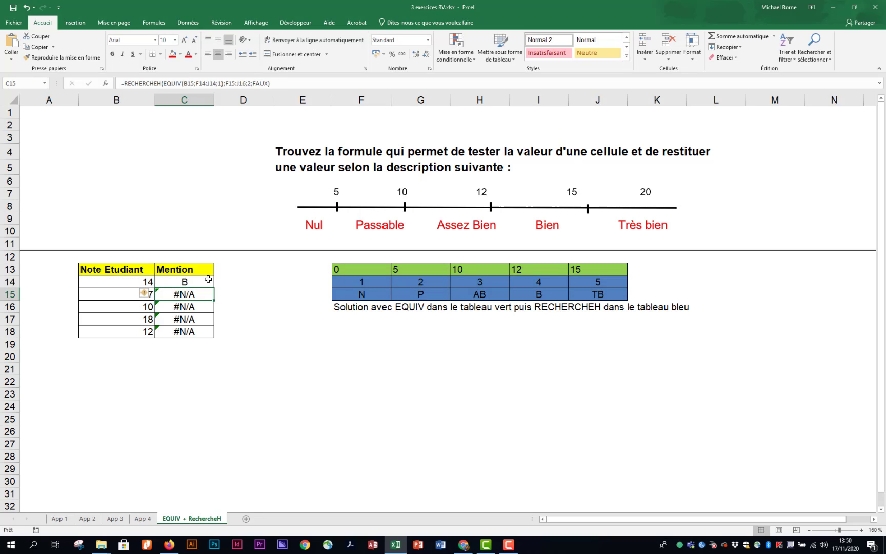
drag(214, 287, 216, 333)
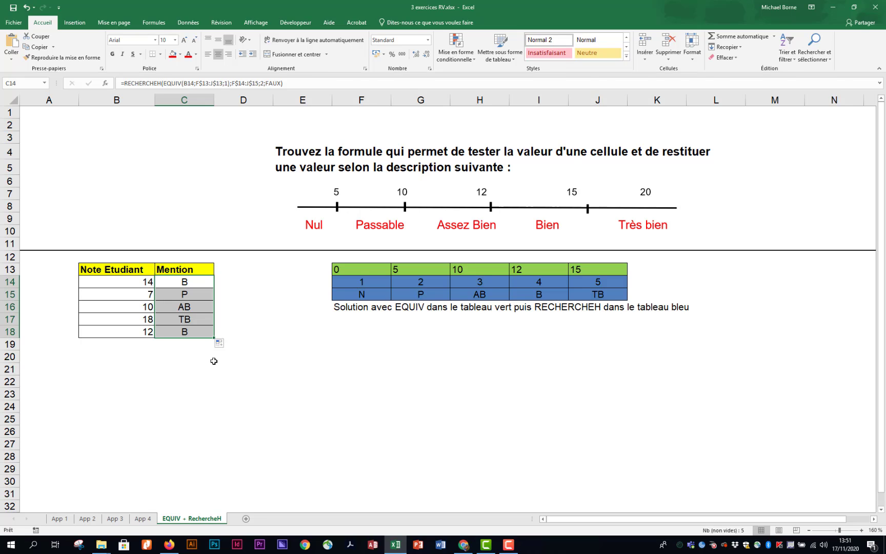
click(278, 351)
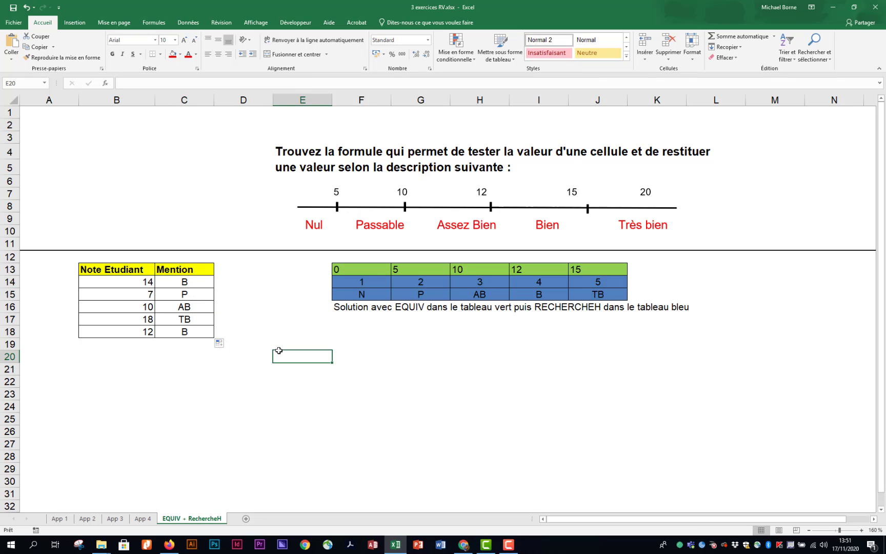